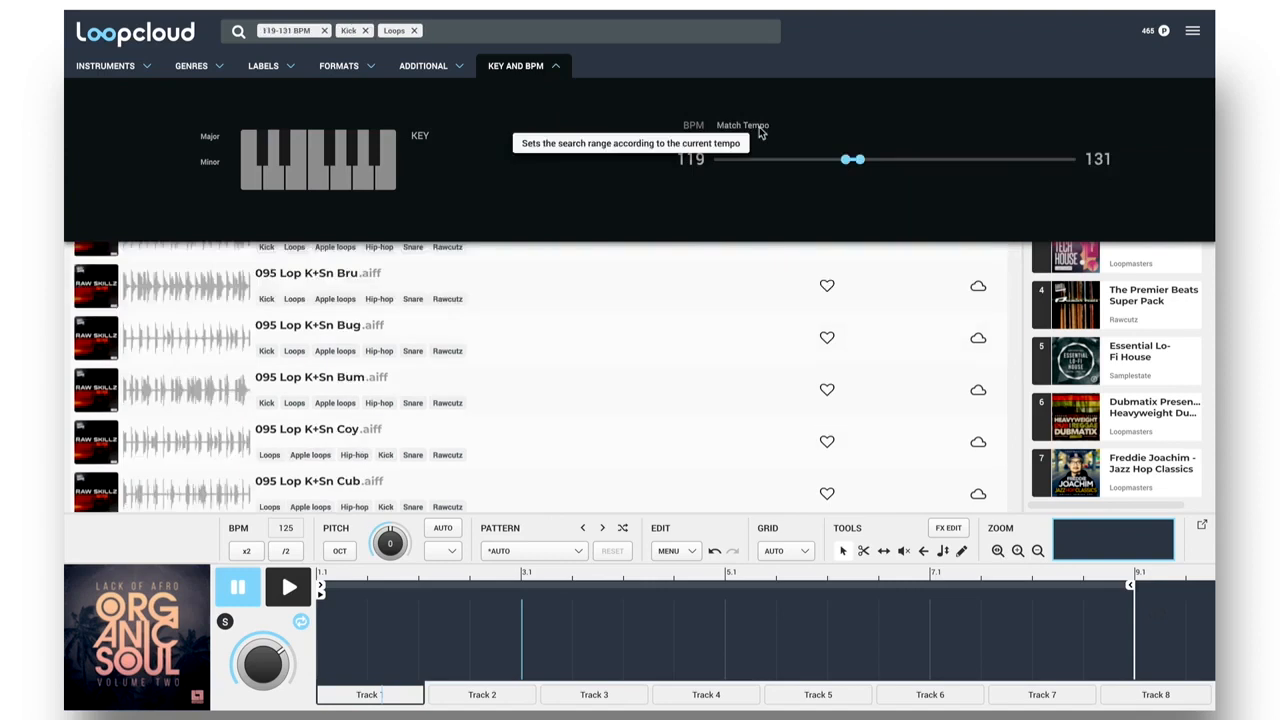
Audition AJ_123_Kick_Roll, HAU_126_Kickloop_Kit1 and HAU_126_Kickloop_Kit2 from the filtered kick loop results.
{"action": "left_click", "coordinate": [556, 68]}
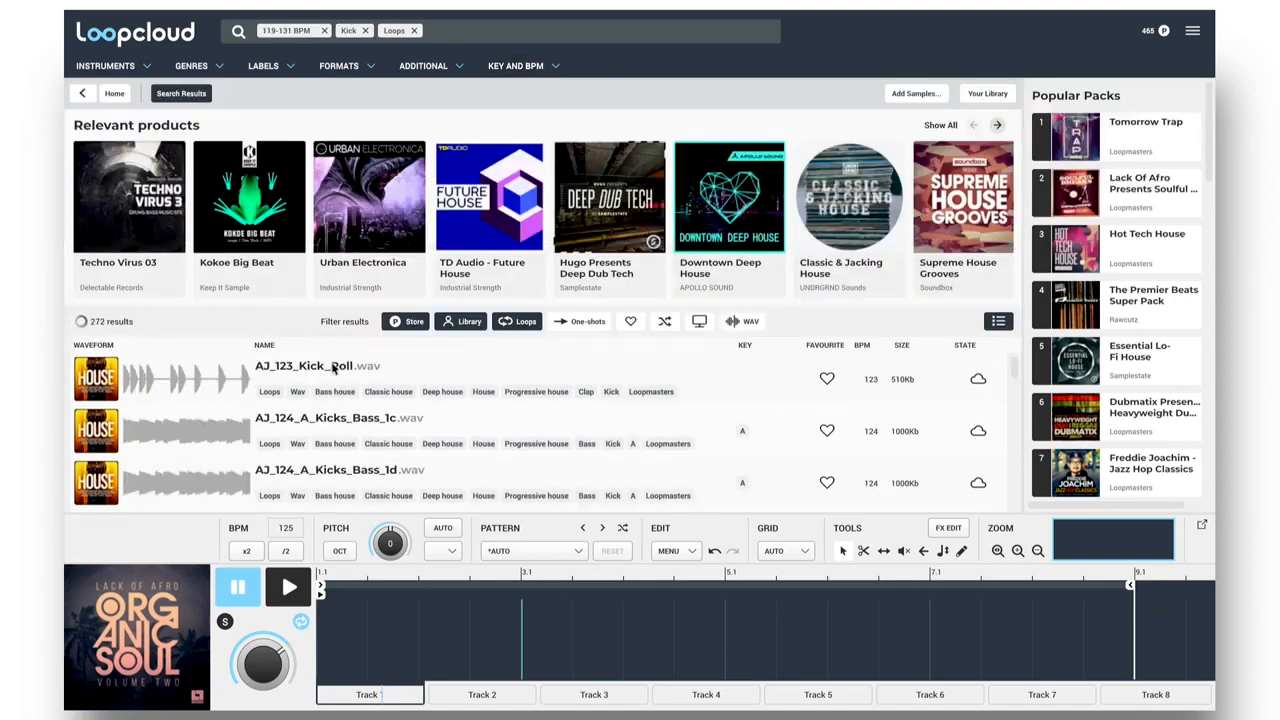
{"action": "left_click", "coordinate": [332, 367]}
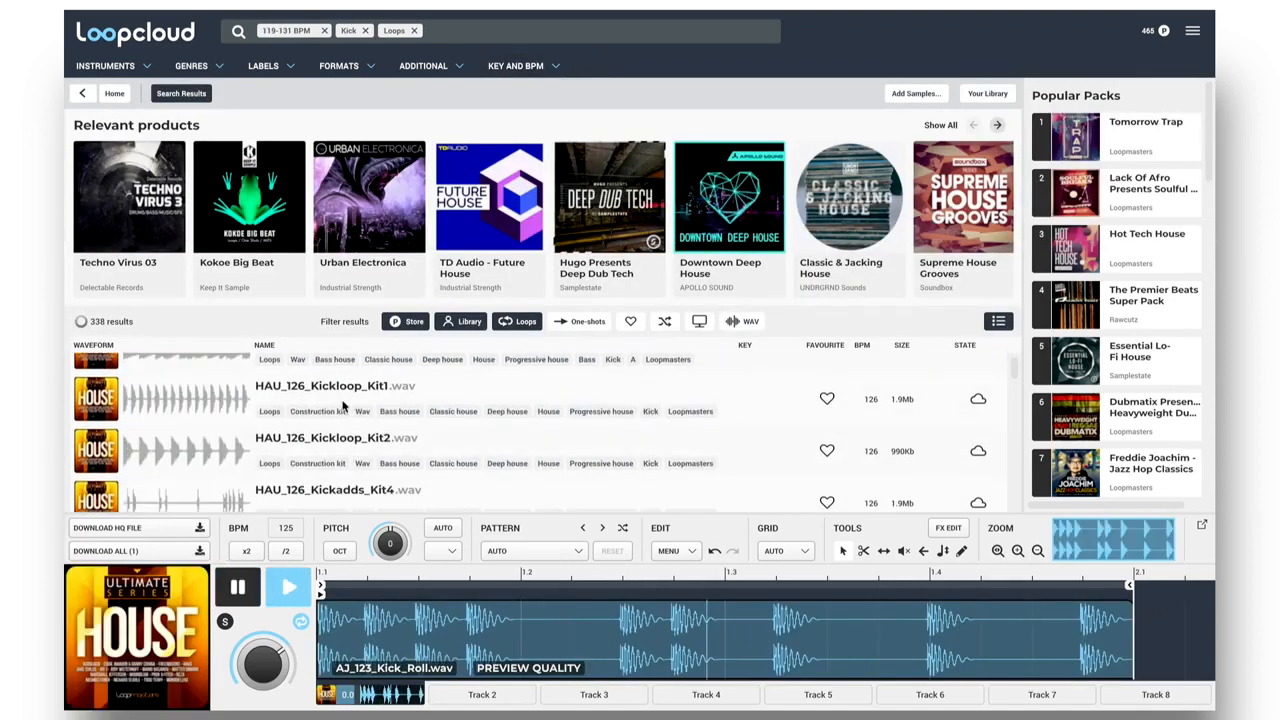
{"action": "left_click", "coordinate": [337, 395]}
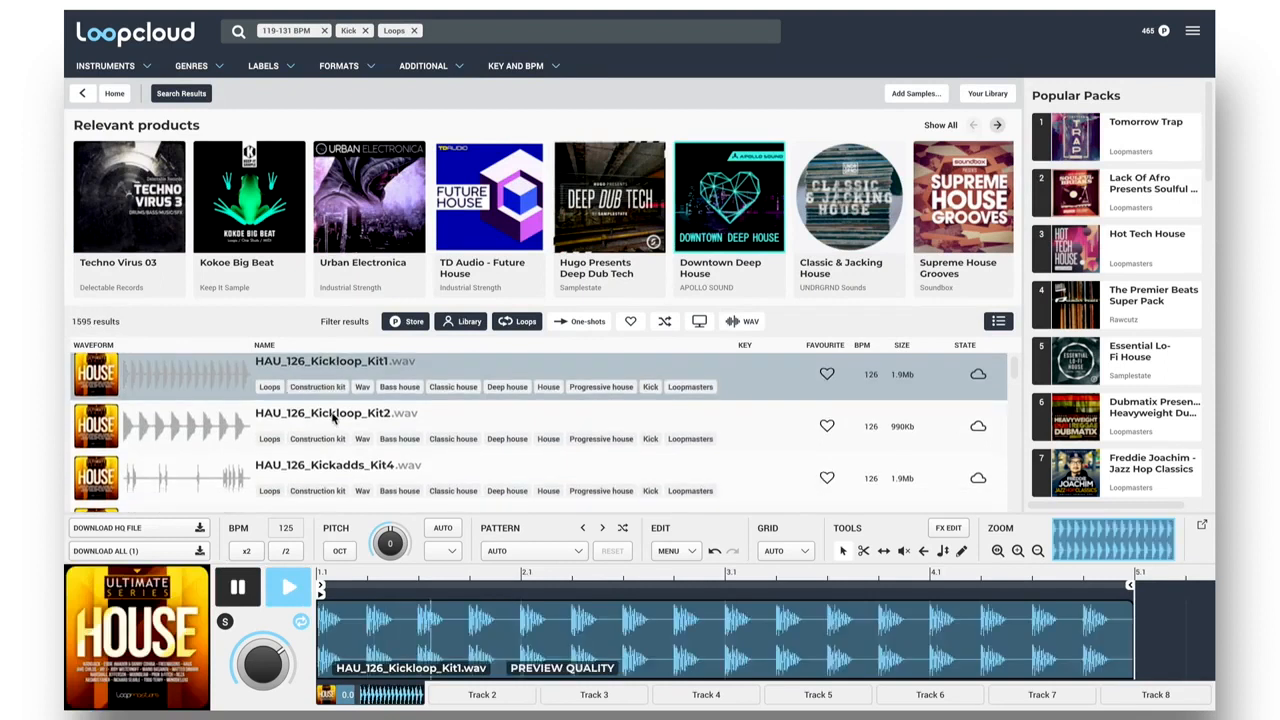
{"action": "left_click", "coordinate": [336, 420]}
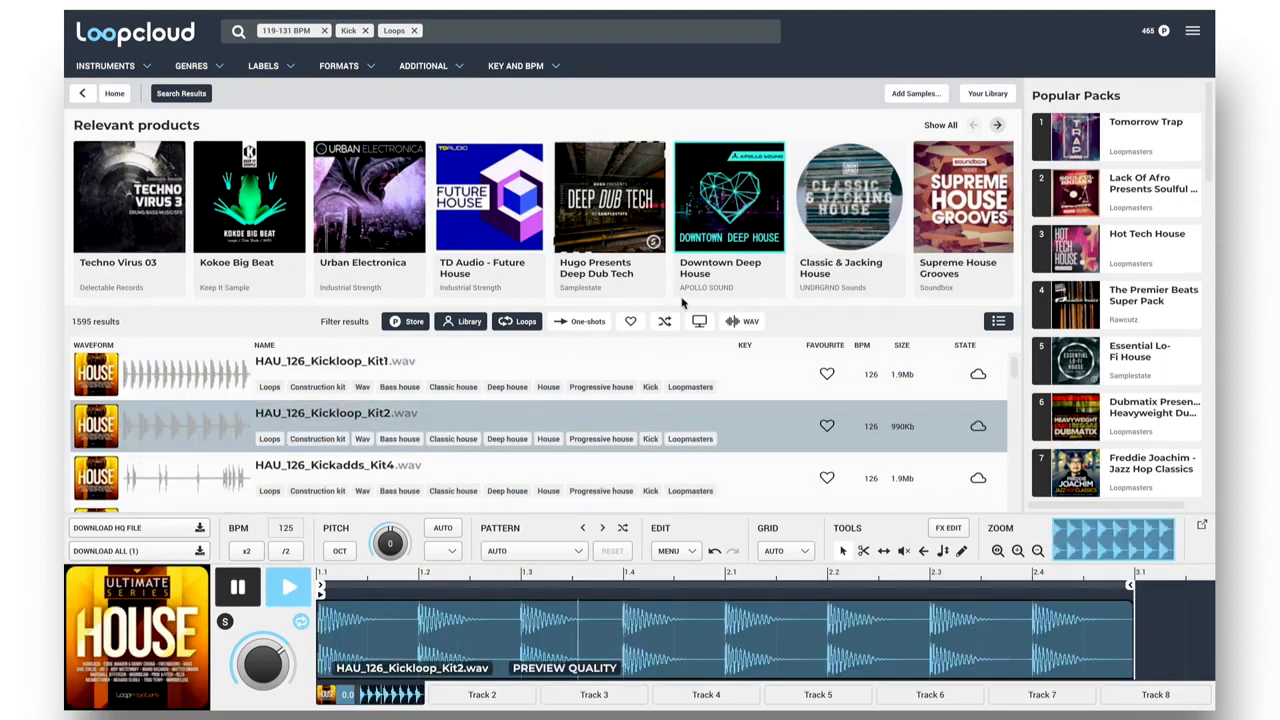
Shuffle the kick loop results and audition several, including V7_Kit 6_Kick_127, DDT_Kick_120_03 and MAI_120_Kit_03_Kick_&_Clap.
{"action": "left_click", "coordinate": [664, 322]}
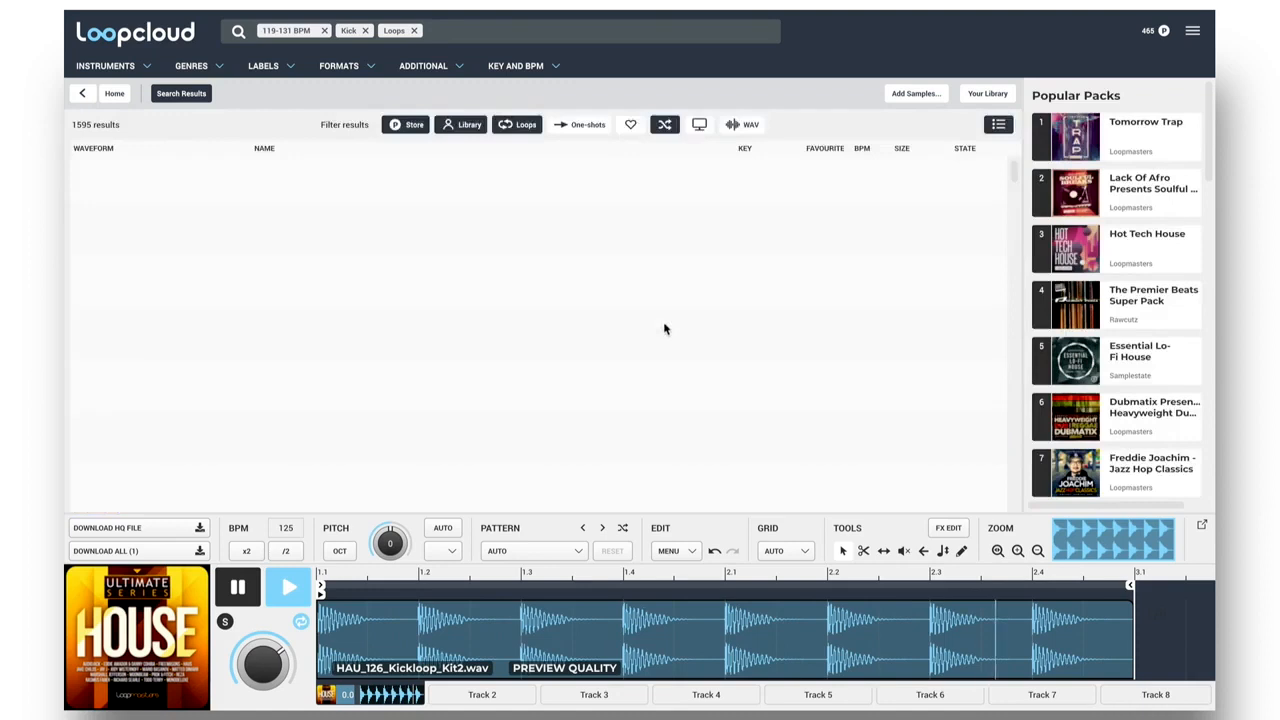
{"action": "left_click", "coordinate": [430, 385]}
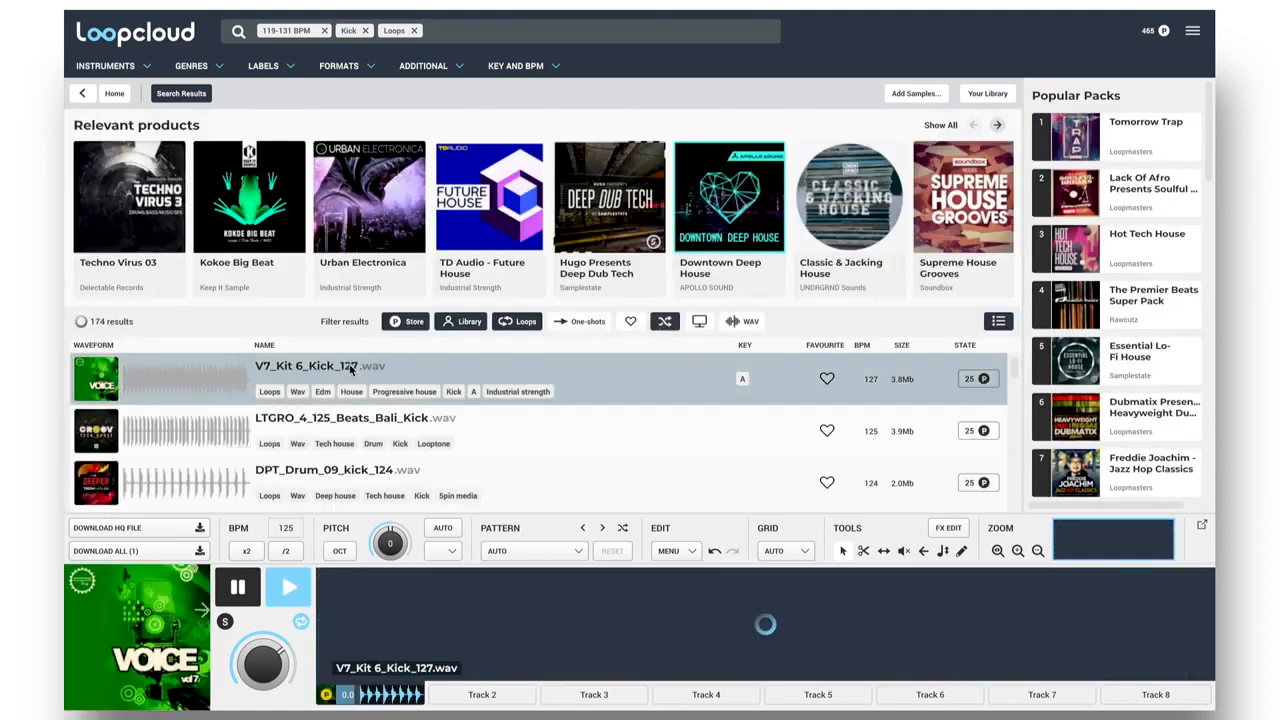
{"action": "left_click", "coordinate": [389, 421]}
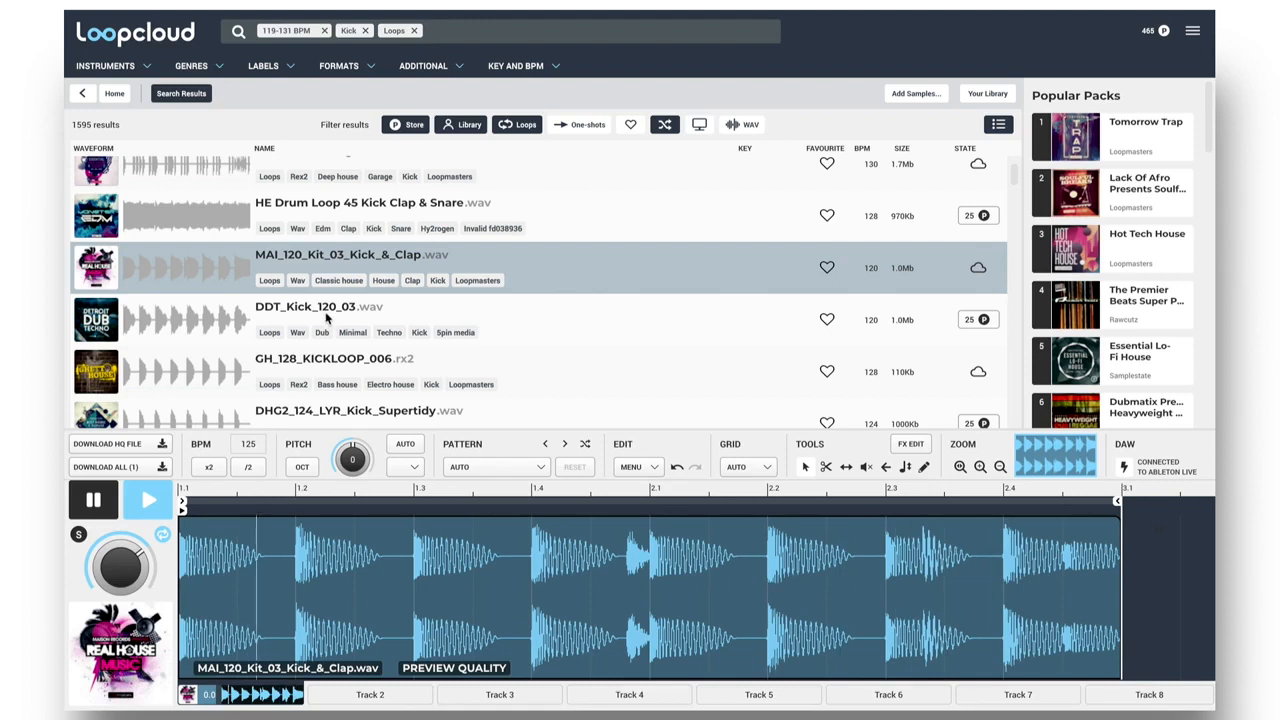
{"action": "left_click", "coordinate": [326, 318]}
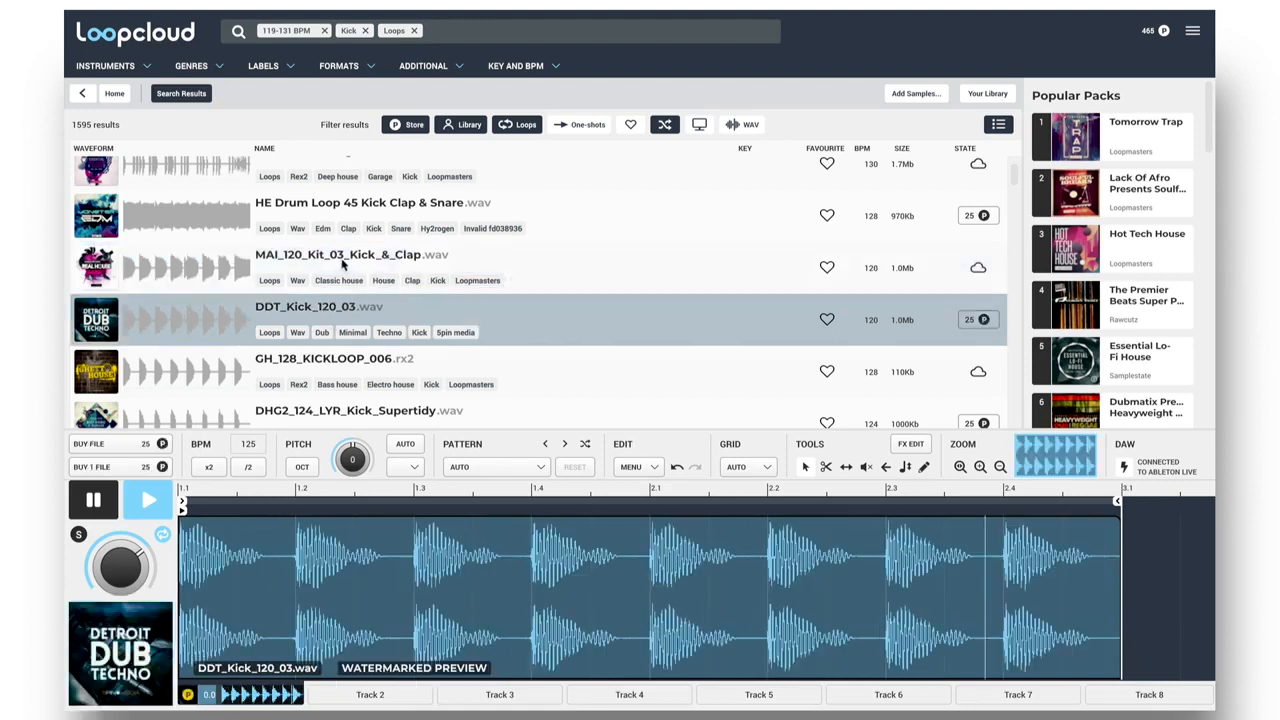
{"action": "left_click", "coordinate": [341, 260]}
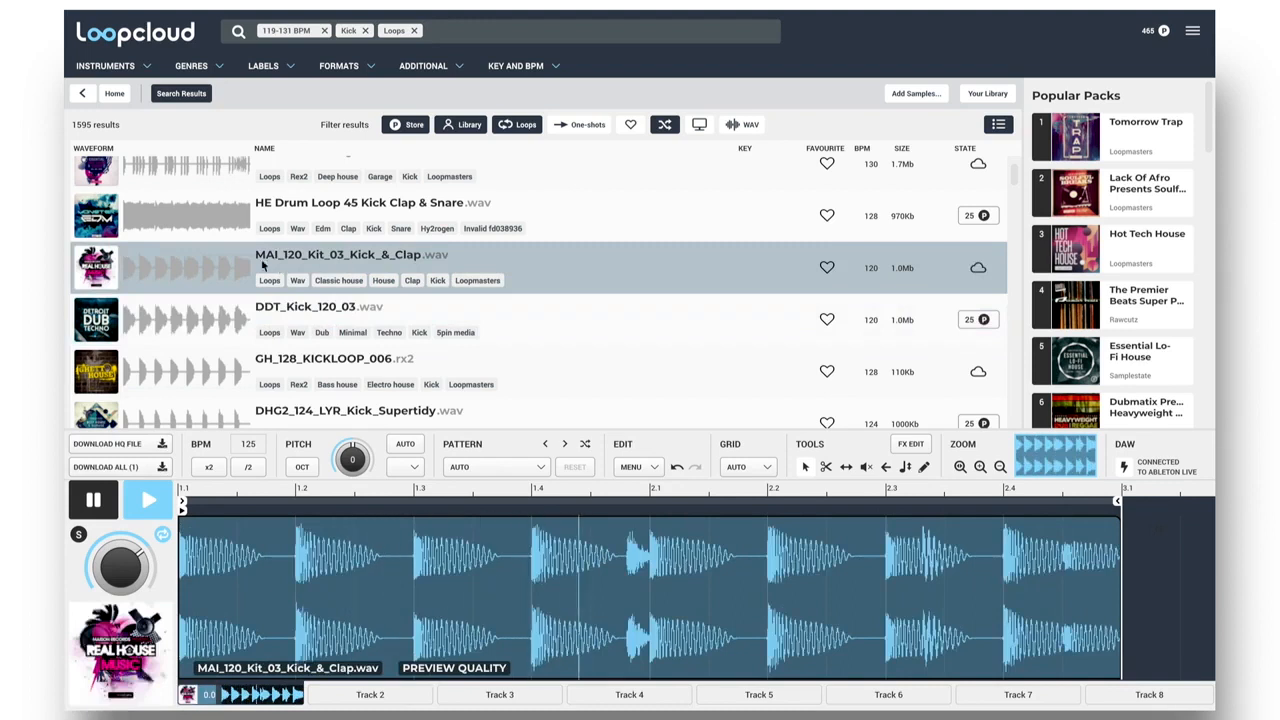
Place MAI_120_Kit_03_Kick_&_Clap.wav in the first clip slot of track 2 in Ableton Live and launch the clip.
{"action": "key", "text": "space"}
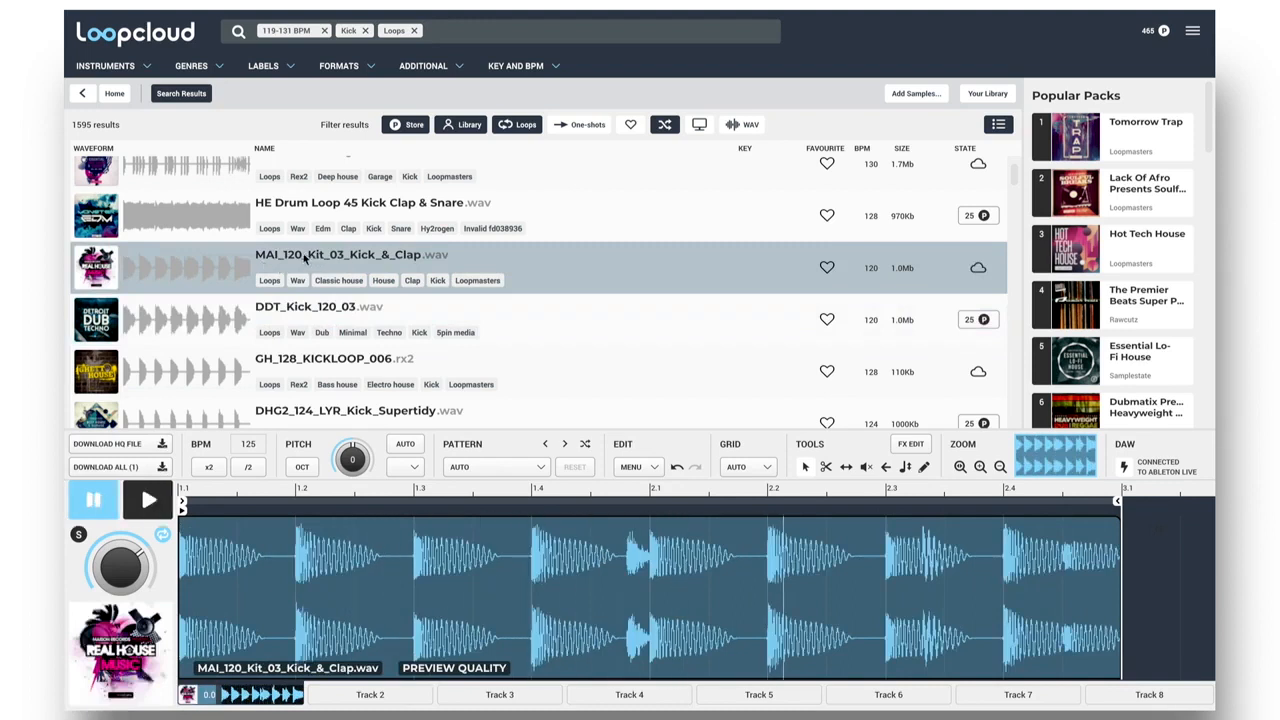
{"action": "left_click_drag", "start_coordinate": [308, 258], "coordinate": [266, 253]}
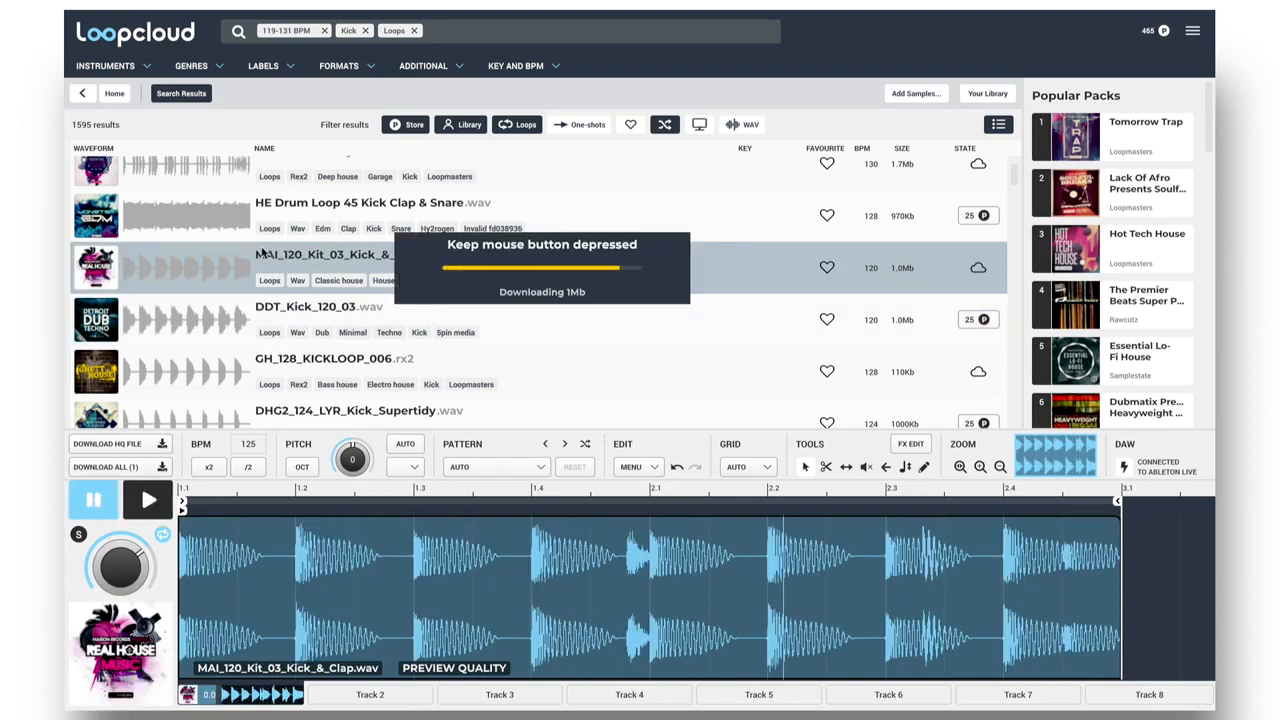
{"action": "left_click_drag", "start_coordinate": [190, 236], "coordinate": [143, 228]}
{"action": "left_click_drag", "start_coordinate": [66, 225], "coordinate": [206, 65]}
{"action": "left_click", "coordinate": [176, 64]}
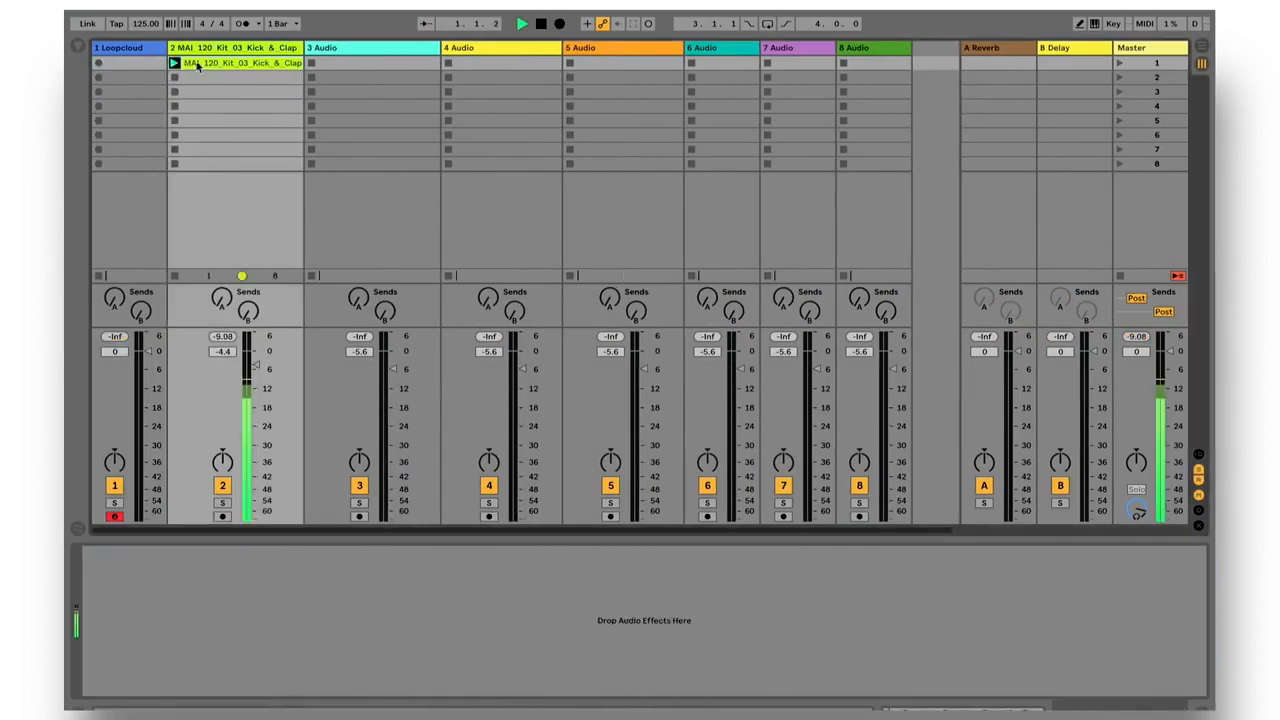
{"action": "double_click", "coordinate": [213, 65]}
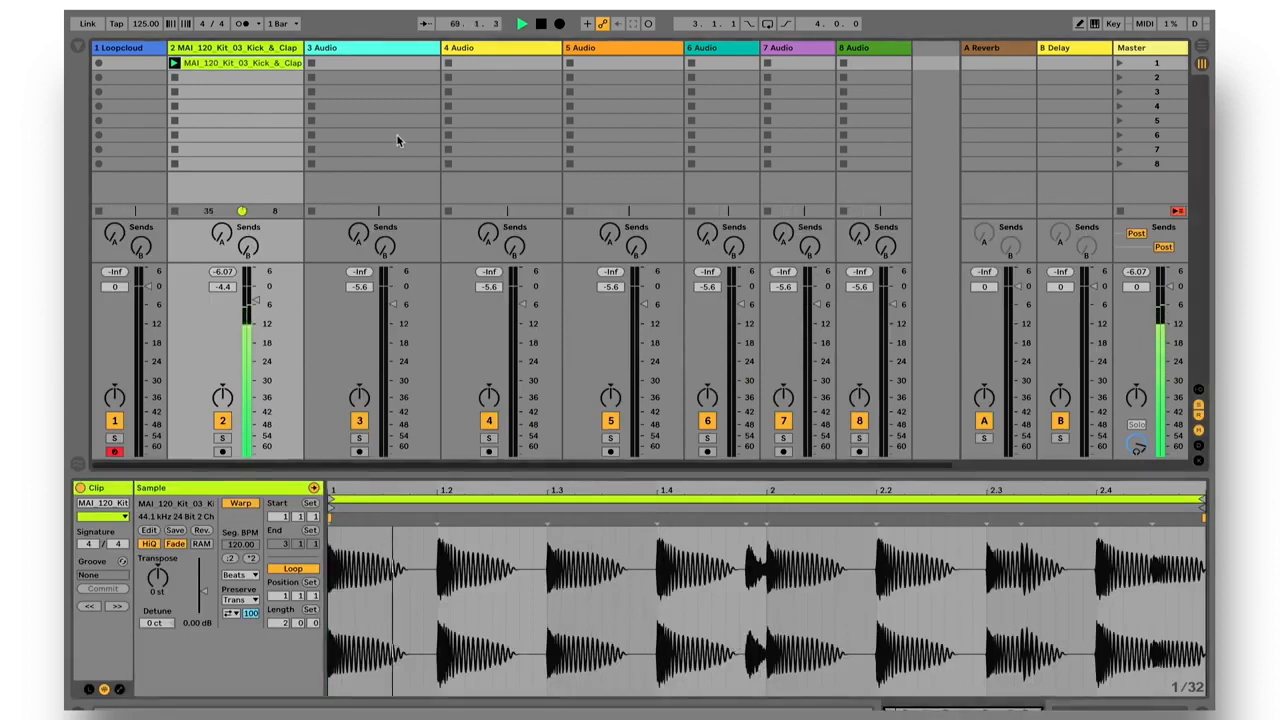
Return to Loopcloud and replace the Kick filter with the Synth bass instrument, keeping the Loops and 119-131 BPM filters.
{"action": "key", "text": "ctrl+Right"}
{"action": "left_click", "coordinate": [414, 30]}
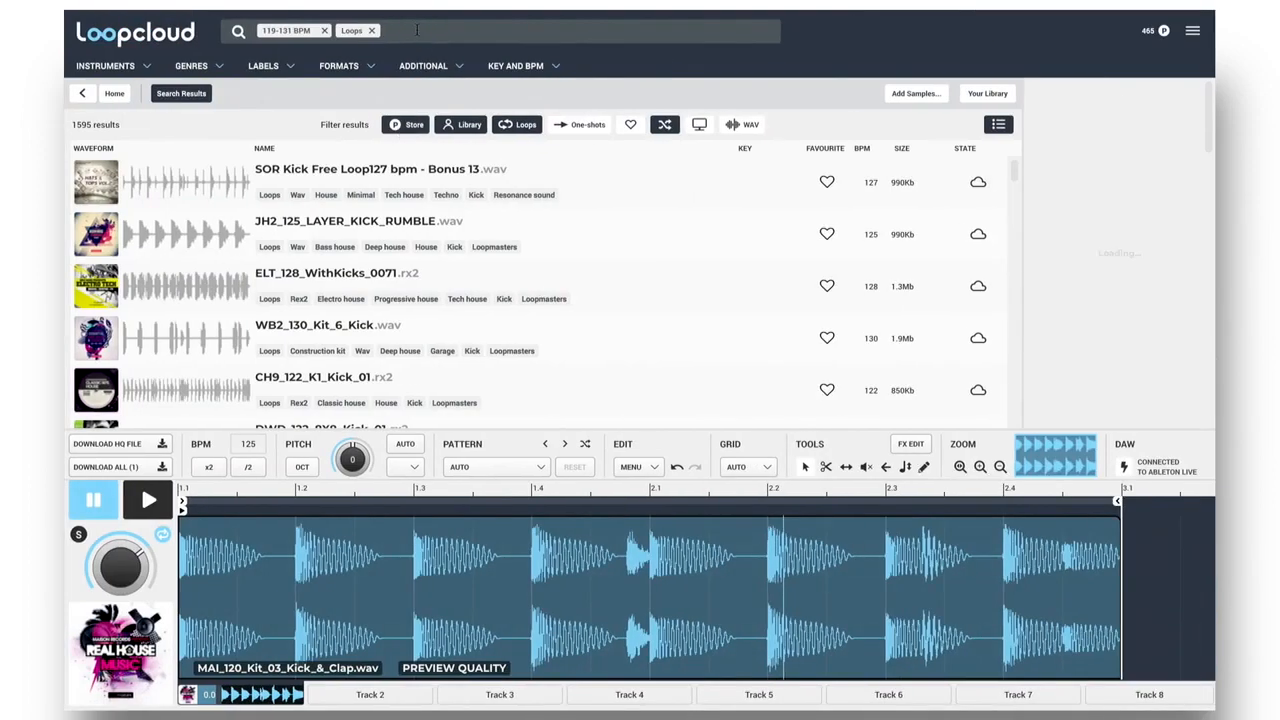
{"action": "left_click", "coordinate": [148, 67]}
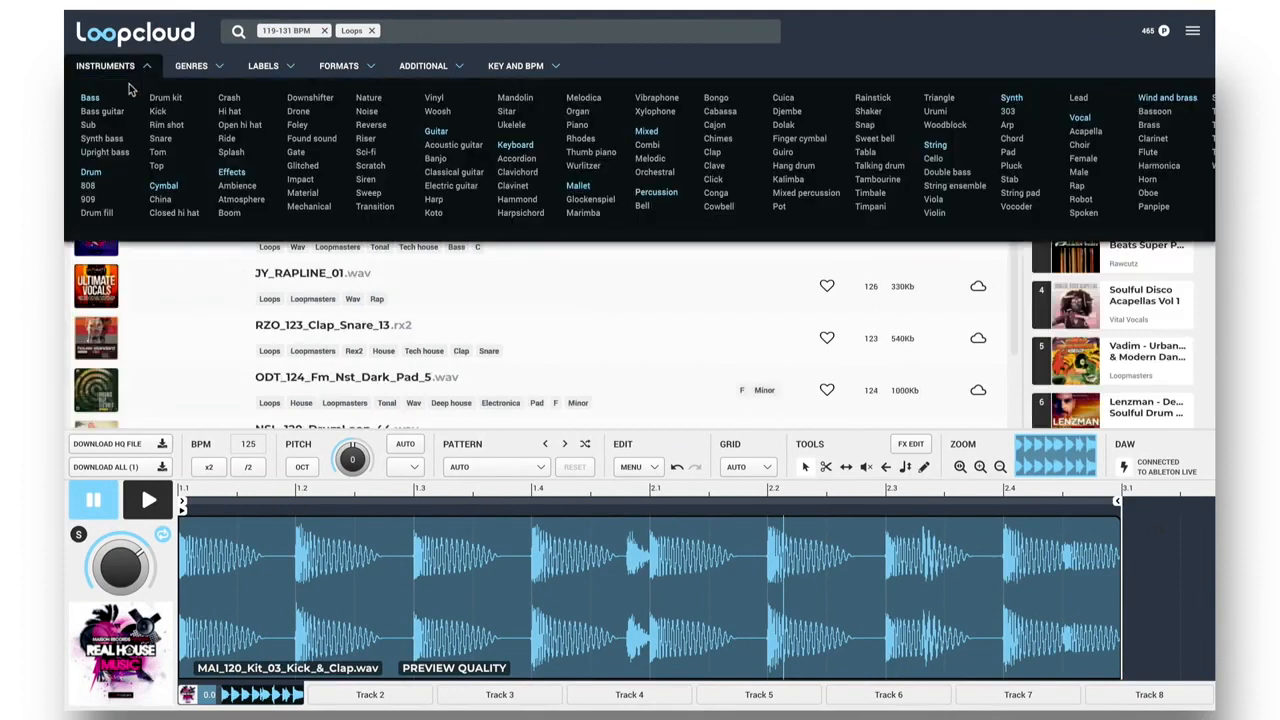
{"action": "left_click", "coordinate": [107, 139]}
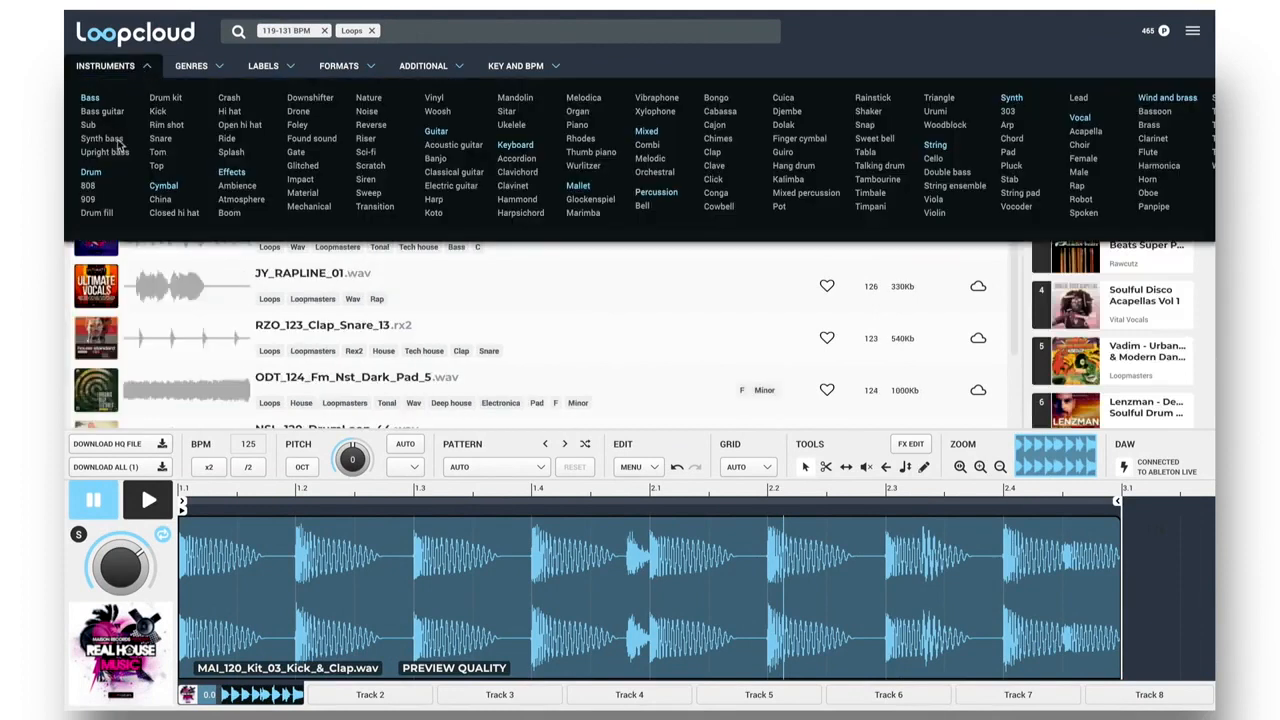
{"action": "left_click", "coordinate": [150, 70]}
Audition the first five synth bass loops, from ODT_124_C_Synth_Bass_3 to BDT2_125_B_Synth_Bass_9, against the running beat.
{"action": "left_click", "coordinate": [323, 172]}
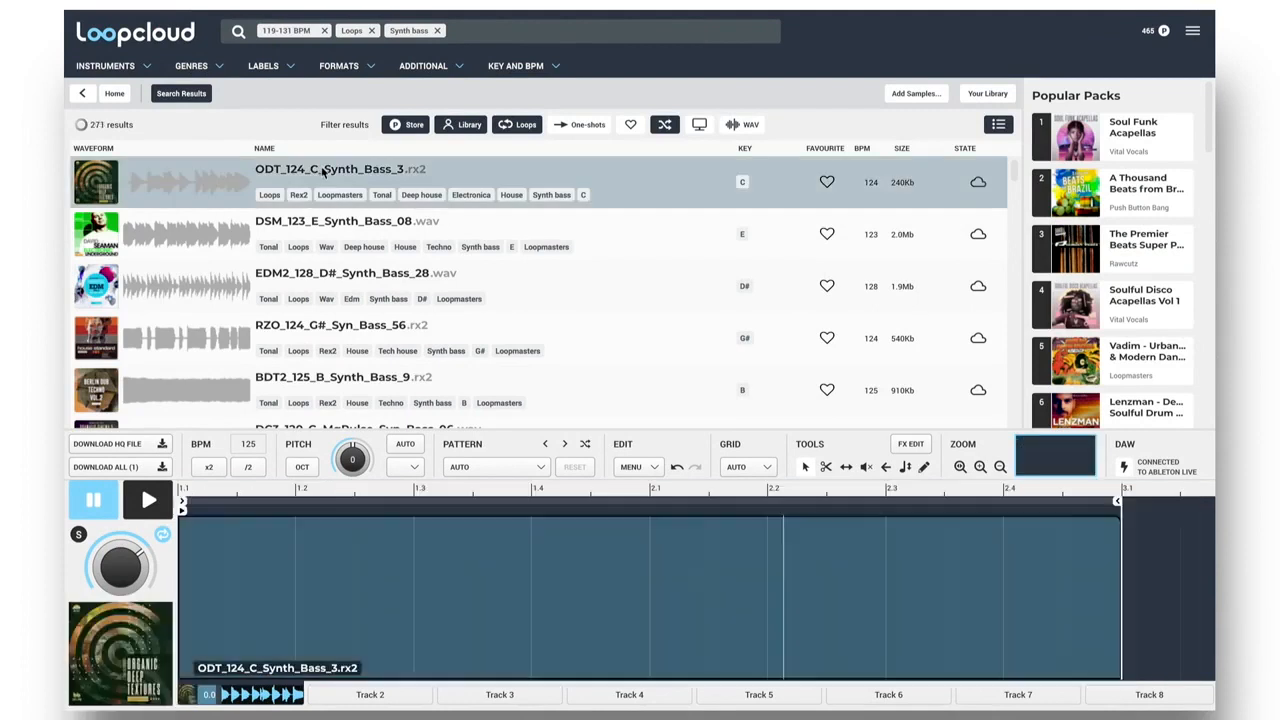
{"action": "left_click", "coordinate": [363, 229]}
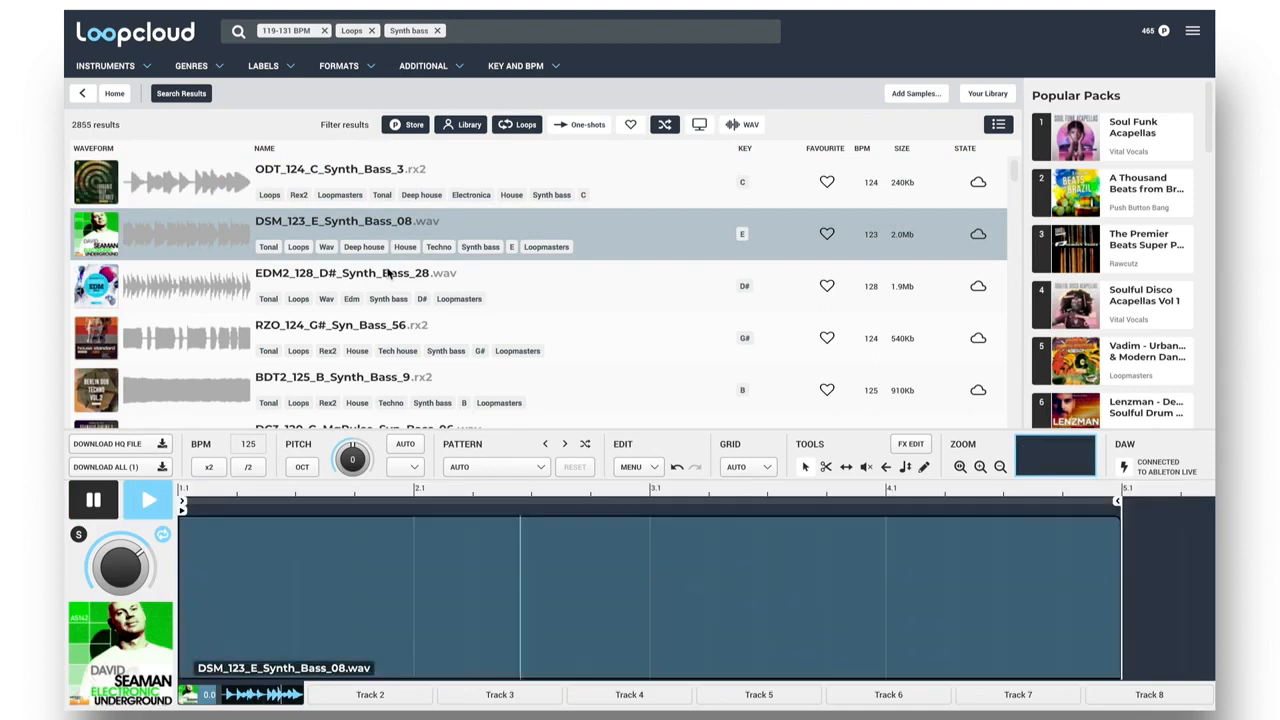
{"action": "left_click", "coordinate": [386, 276]}
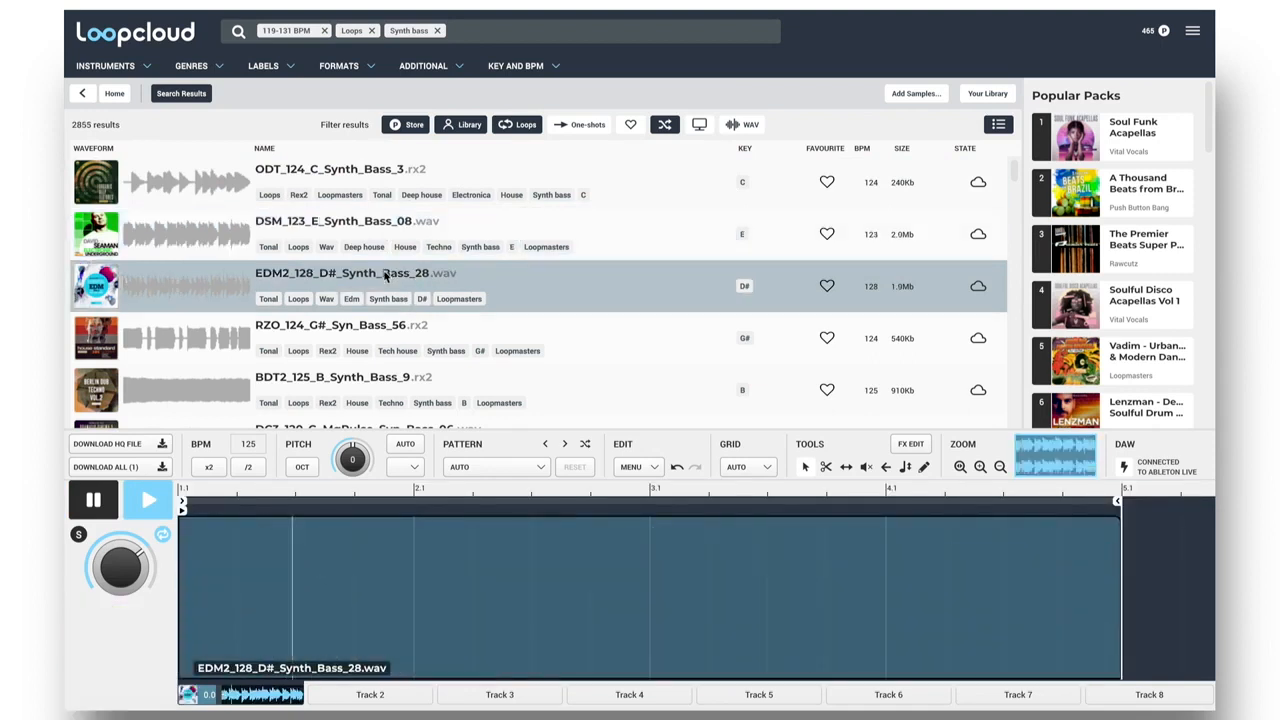
{"action": "left_click", "coordinate": [373, 330]}
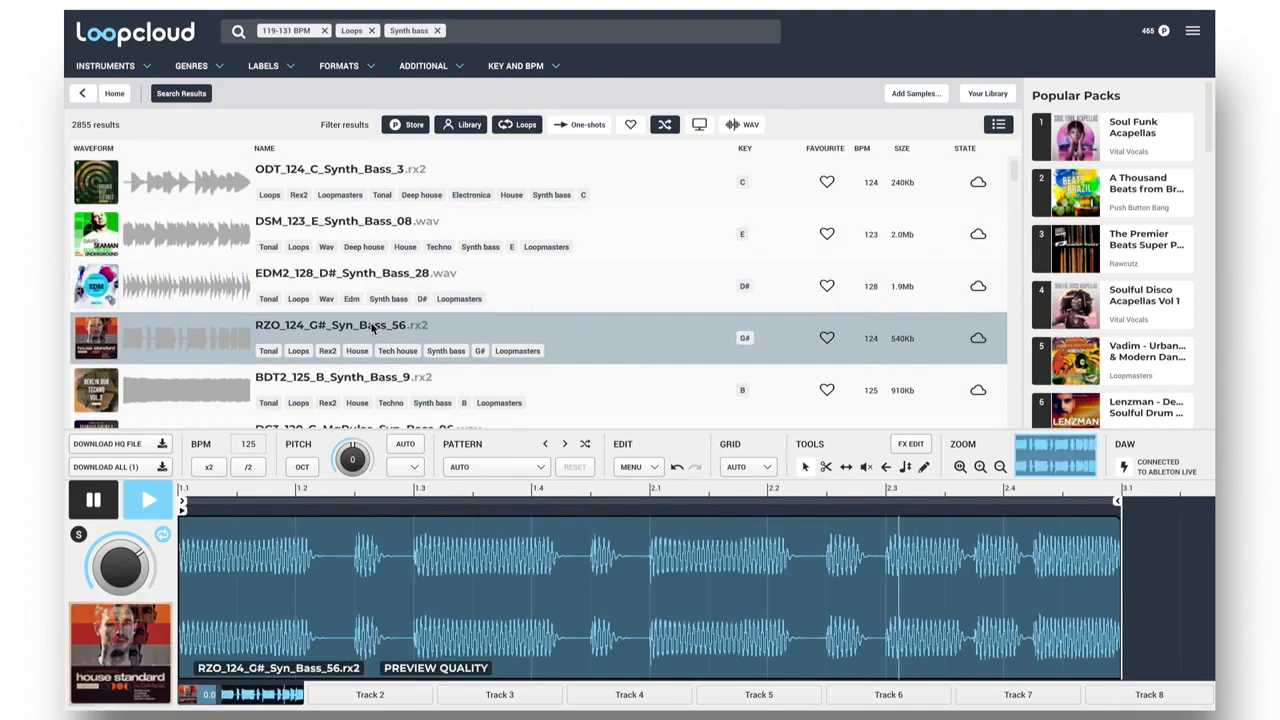
{"action": "left_click", "coordinate": [351, 386]}
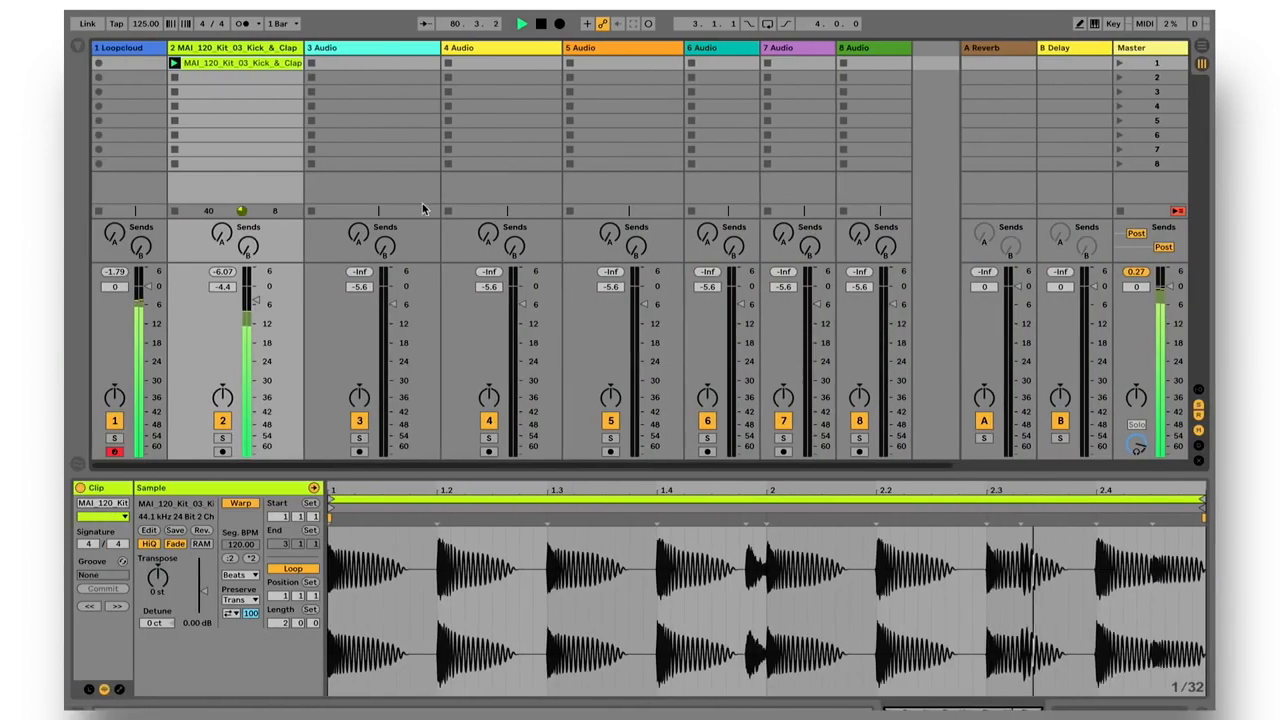
Switch to Ableton Live and turn on the sidechained Compressor on the Loopcloud track.
{"action": "left_click", "coordinate": [122, 50]}
{"action": "left_click", "coordinate": [122, 50]}
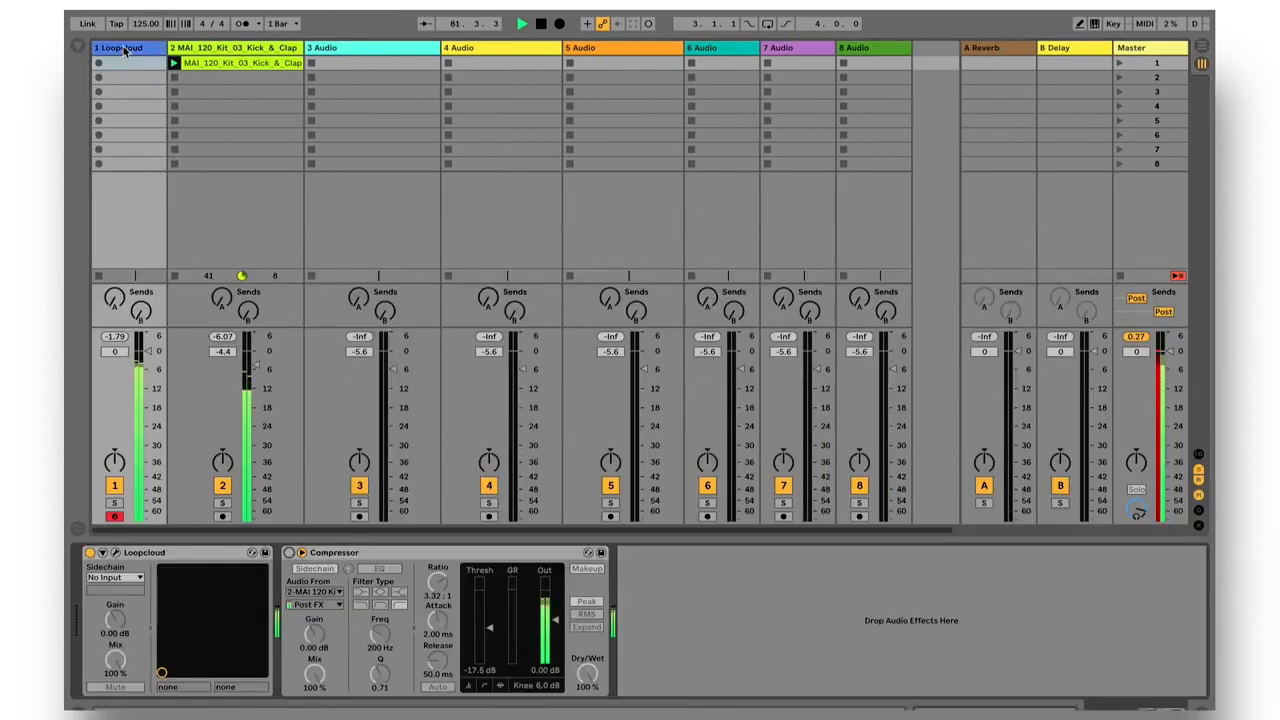
{"action": "left_click", "coordinate": [289, 553]}
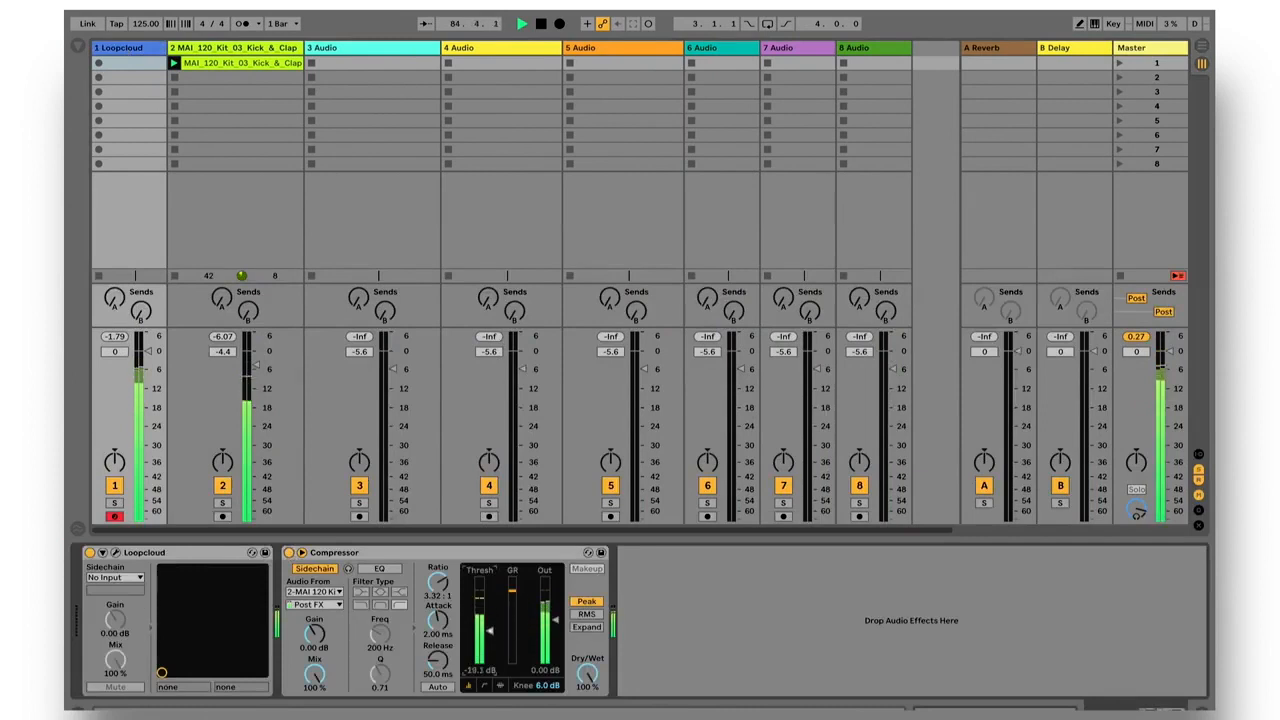
Return to Loopcloud, narrow the synth bass results to the Bass house genre and audition the loops.
{"action": "key", "text": "super+Tab"}
{"action": "scroll", "coordinate": [345, 290], "scroll_direction": "down", "scroll_amount": 3}
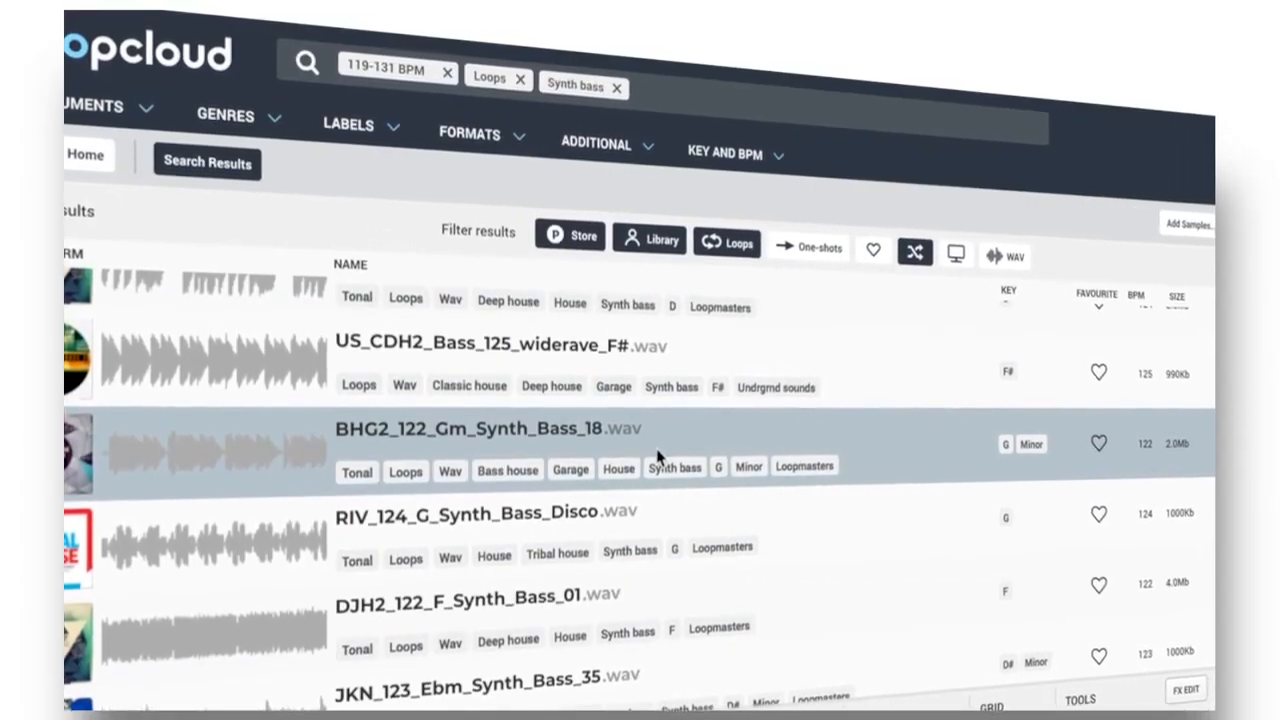
{"action": "left_click", "coordinate": [272, 128]}
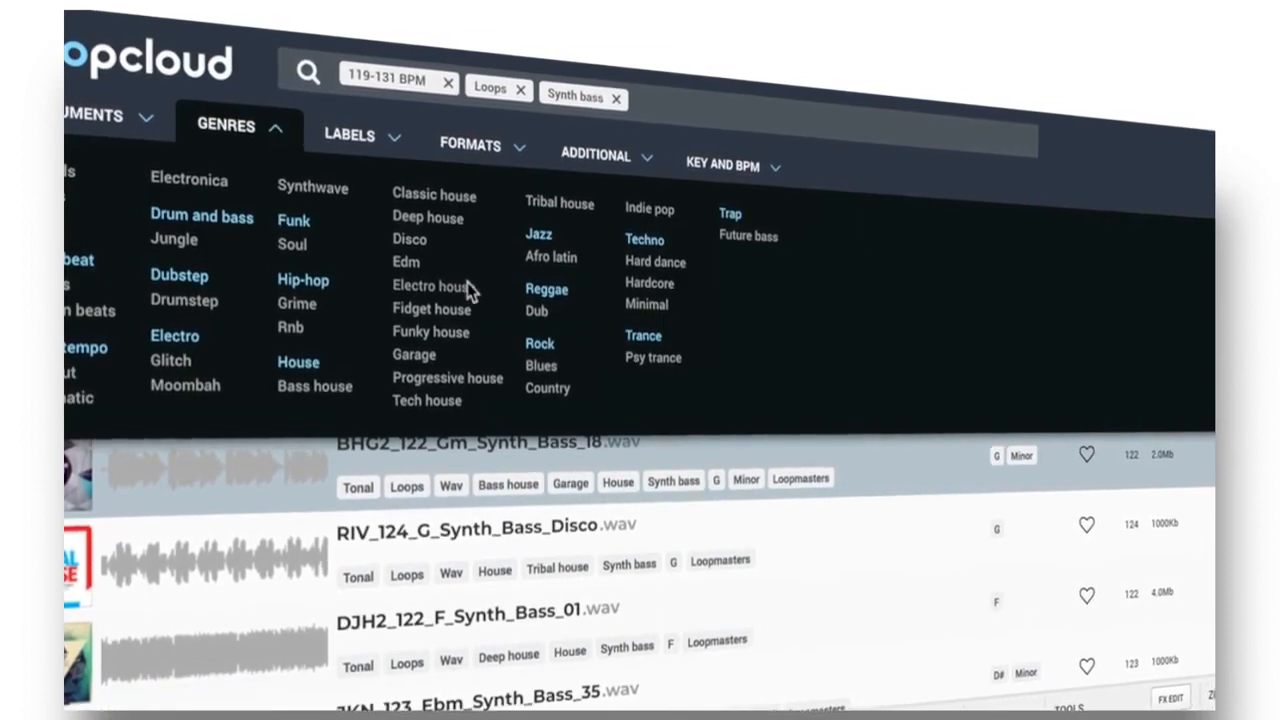
{"action": "left_click", "coordinate": [279, 131]}
{"action": "left_click", "coordinate": [517, 500]}
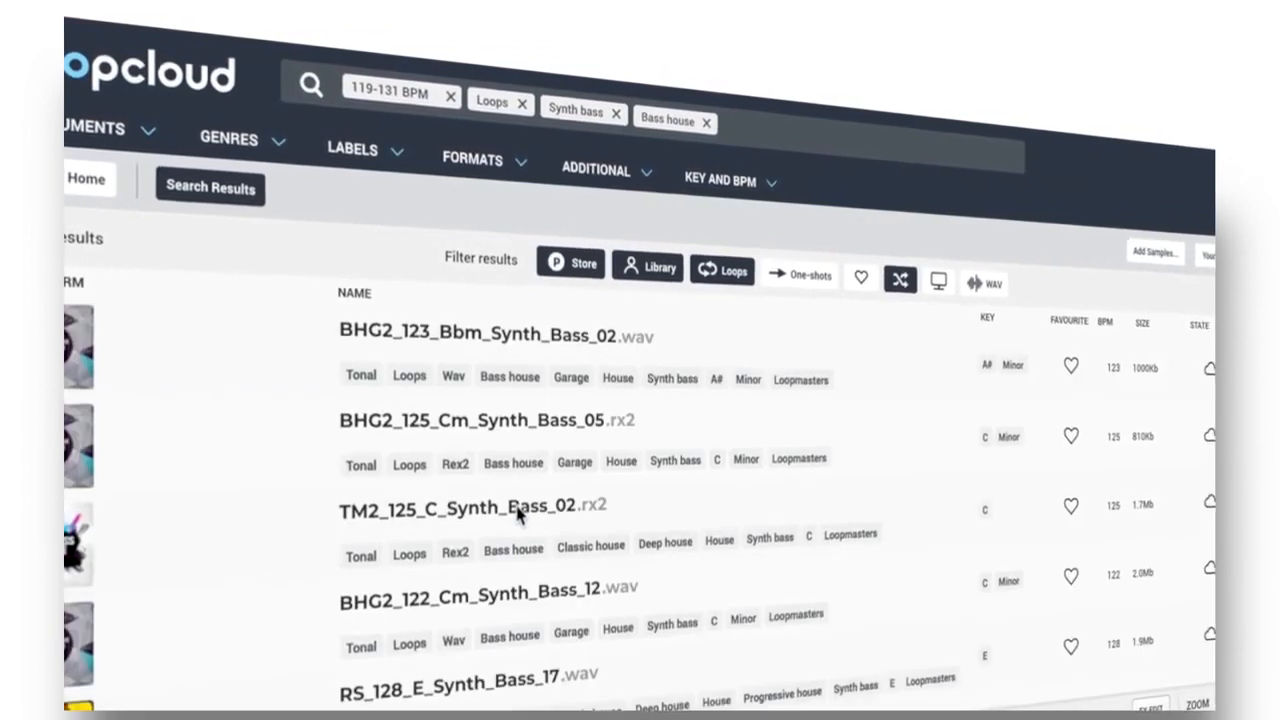
{"action": "left_click", "coordinate": [521, 345]}
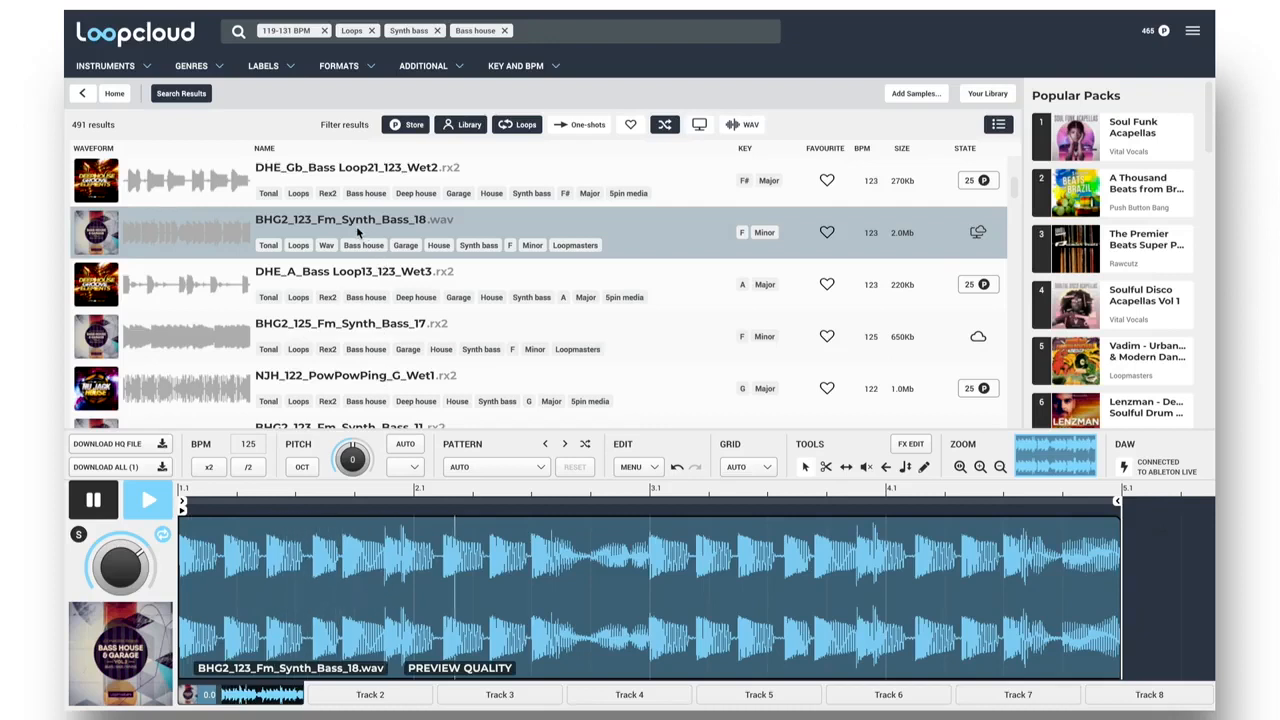
Stop the preview and place BHG2_123_Fm_Synth_Bass_18.wav in the first clip slot of track 3 in Ableton Live.
{"action": "key", "text": "space"}
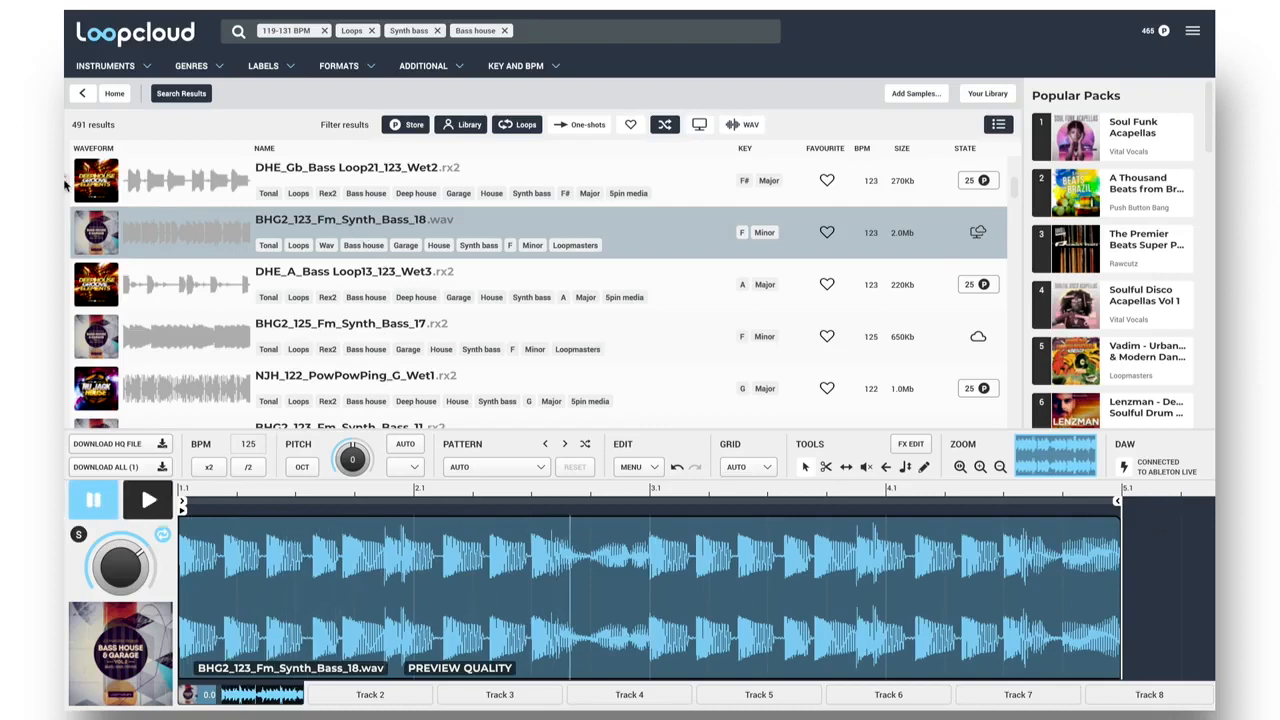
{"action": "left_click_drag", "start_coordinate": [65, 185], "coordinate": [358, 65]}
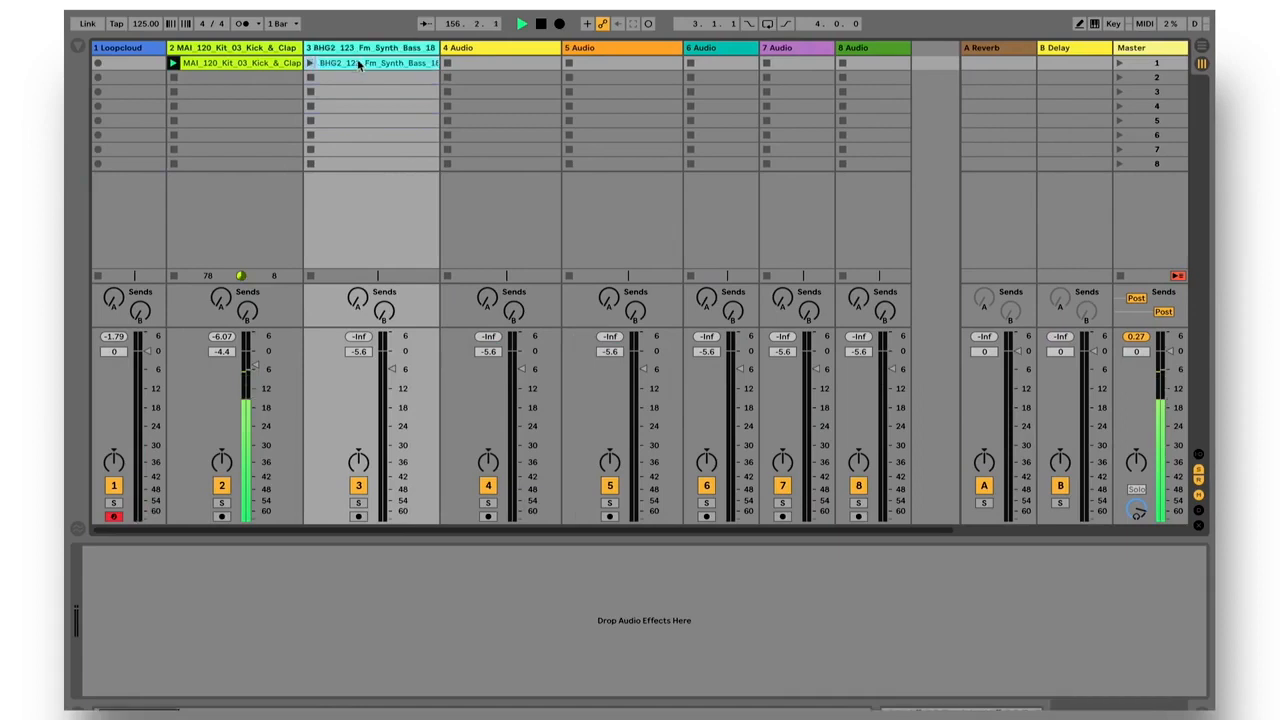
{"action": "double_click", "coordinate": [336, 66]}
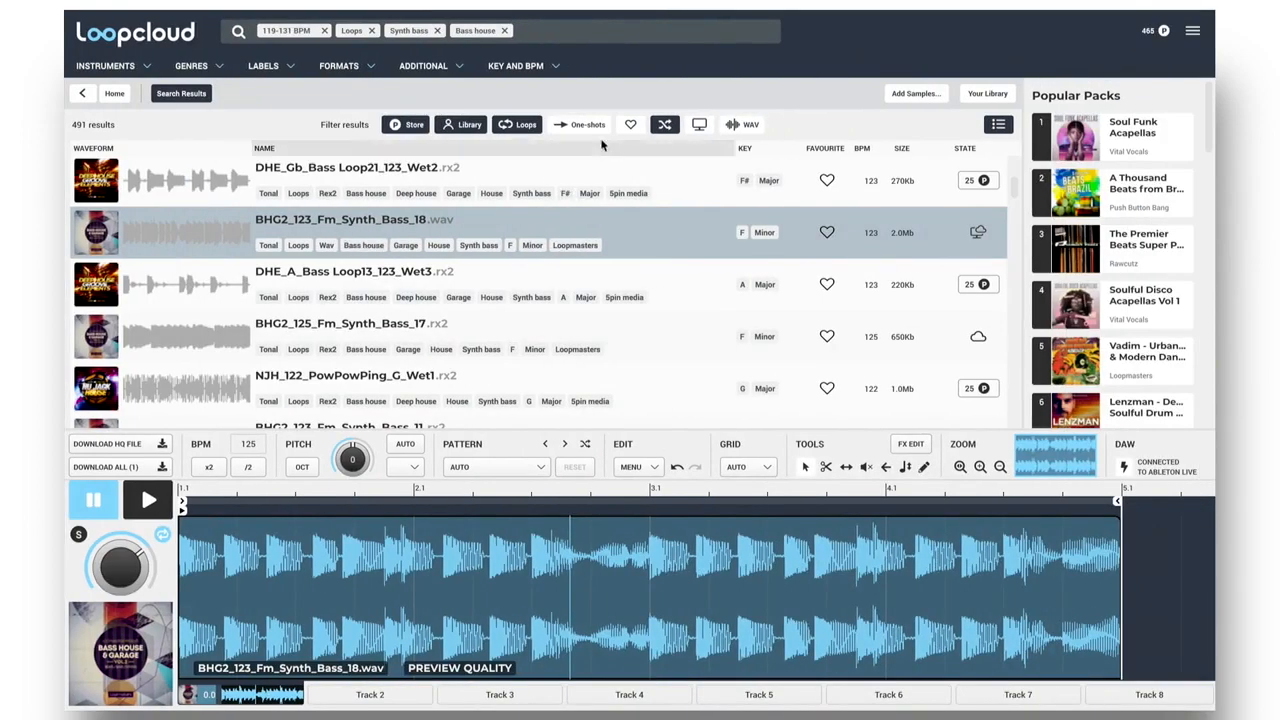
In Loopcloud, set the key filter to F and replace the Synth bass instrument filter with Synth.
{"action": "left_click", "coordinate": [557, 68]}
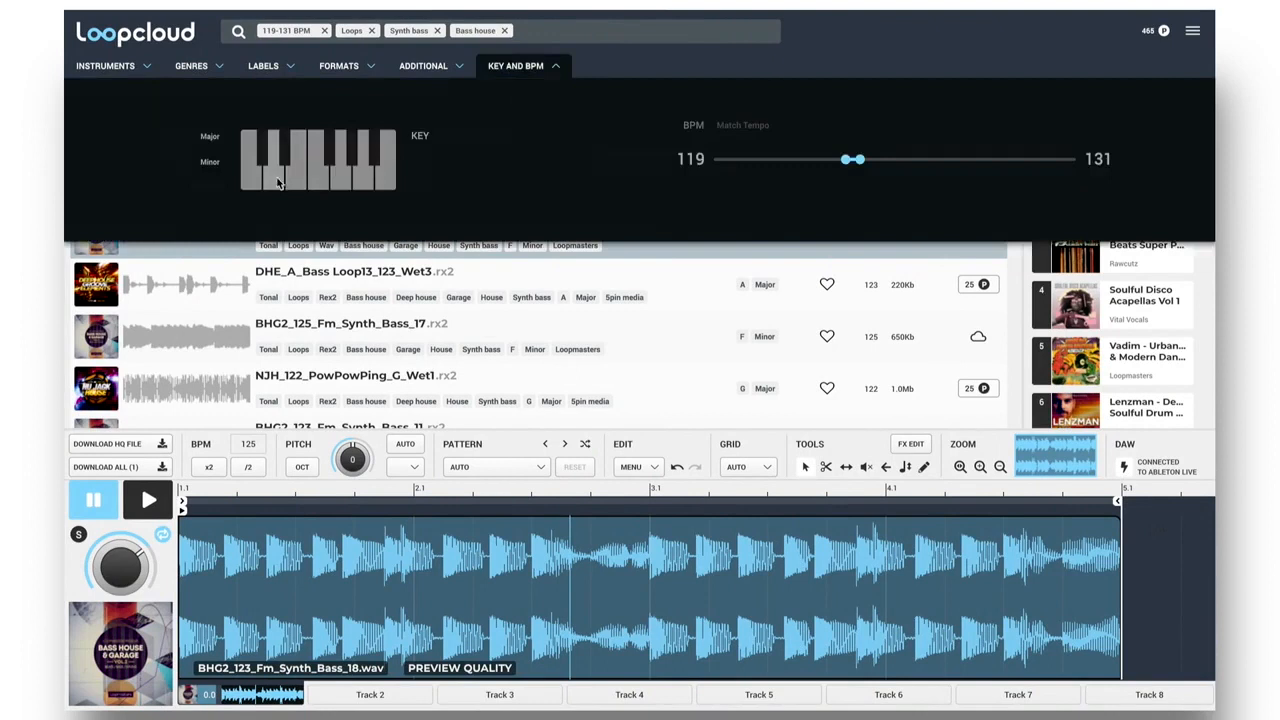
{"action": "left_click", "coordinate": [318, 179]}
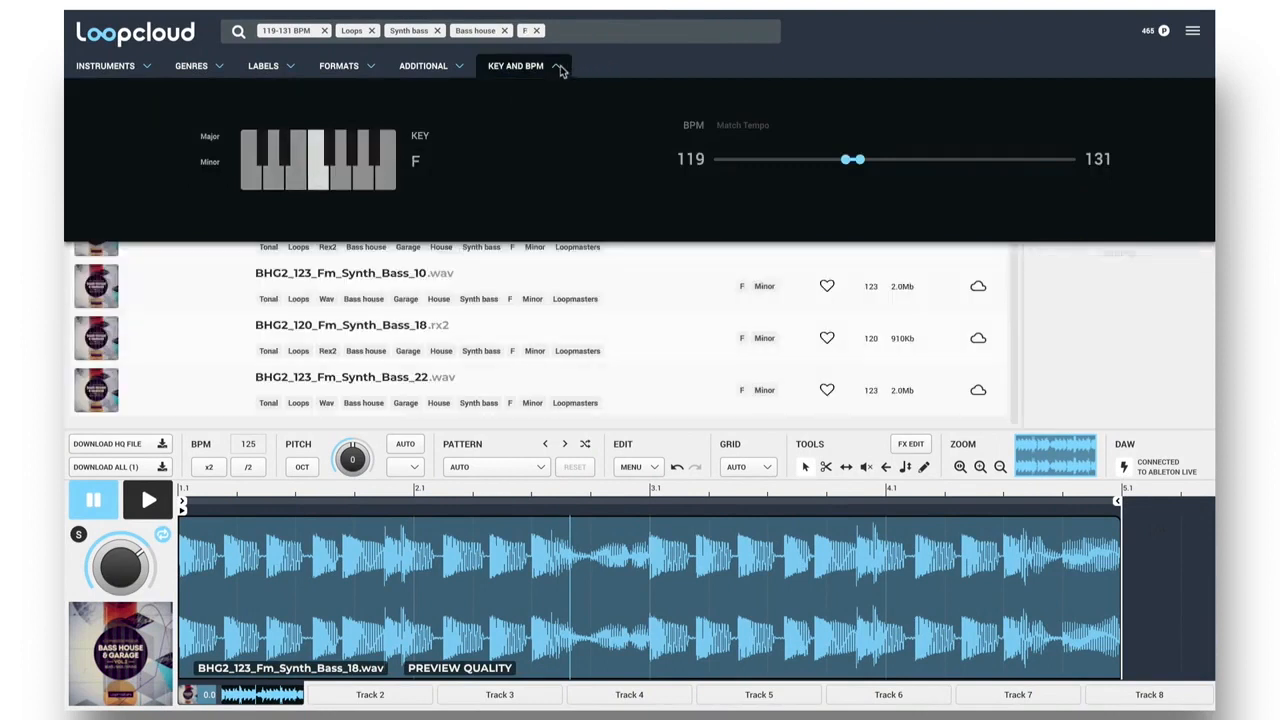
{"action": "left_click", "coordinate": [145, 66]}
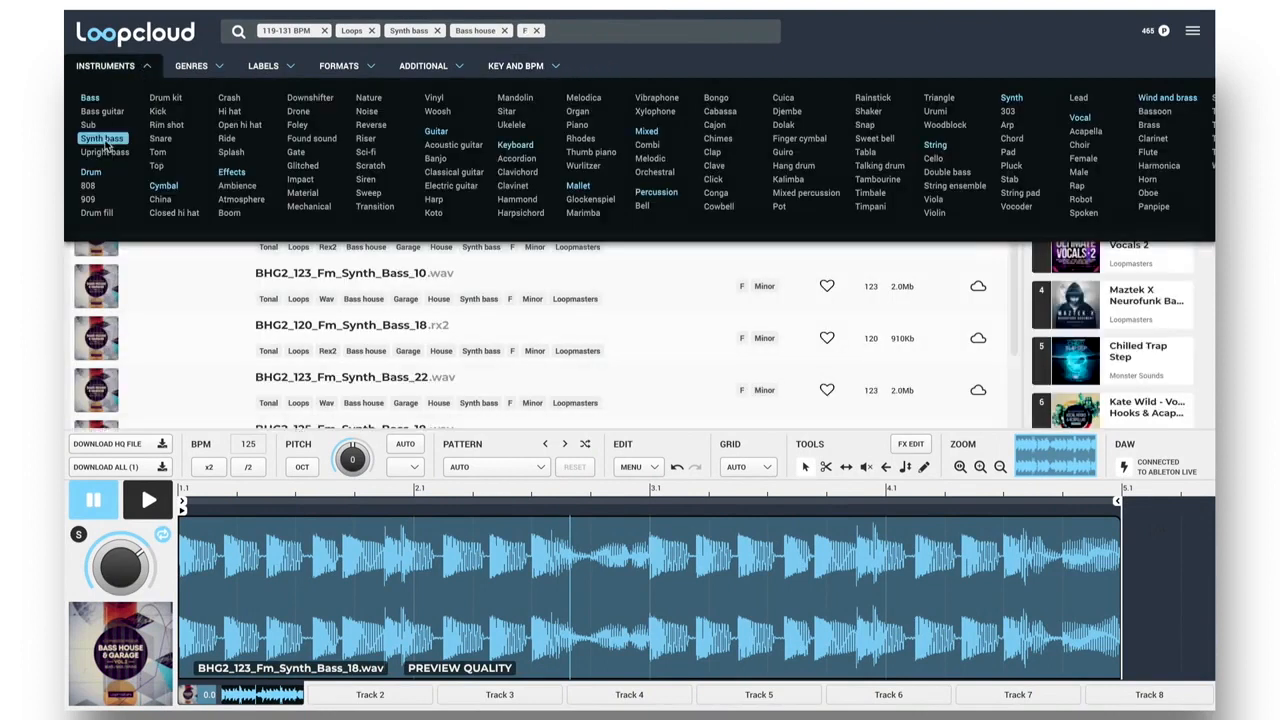
{"action": "left_click", "coordinate": [104, 141]}
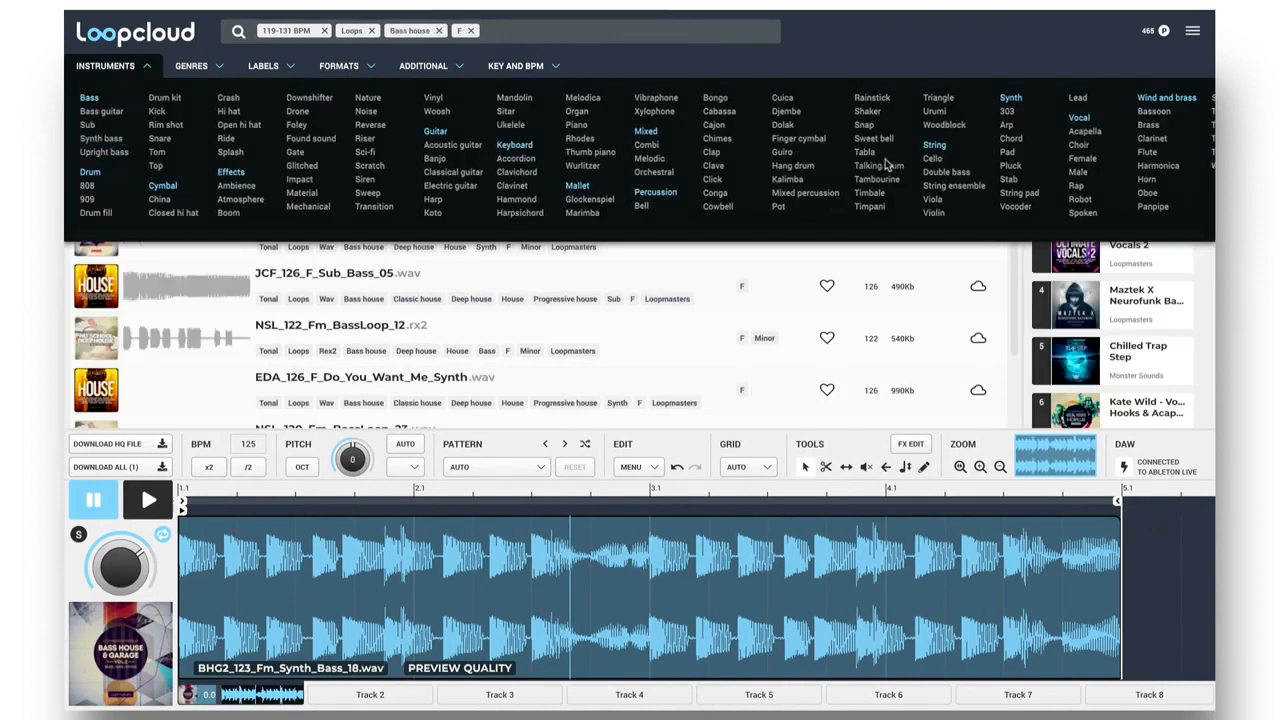
{"action": "left_click", "coordinate": [1005, 98]}
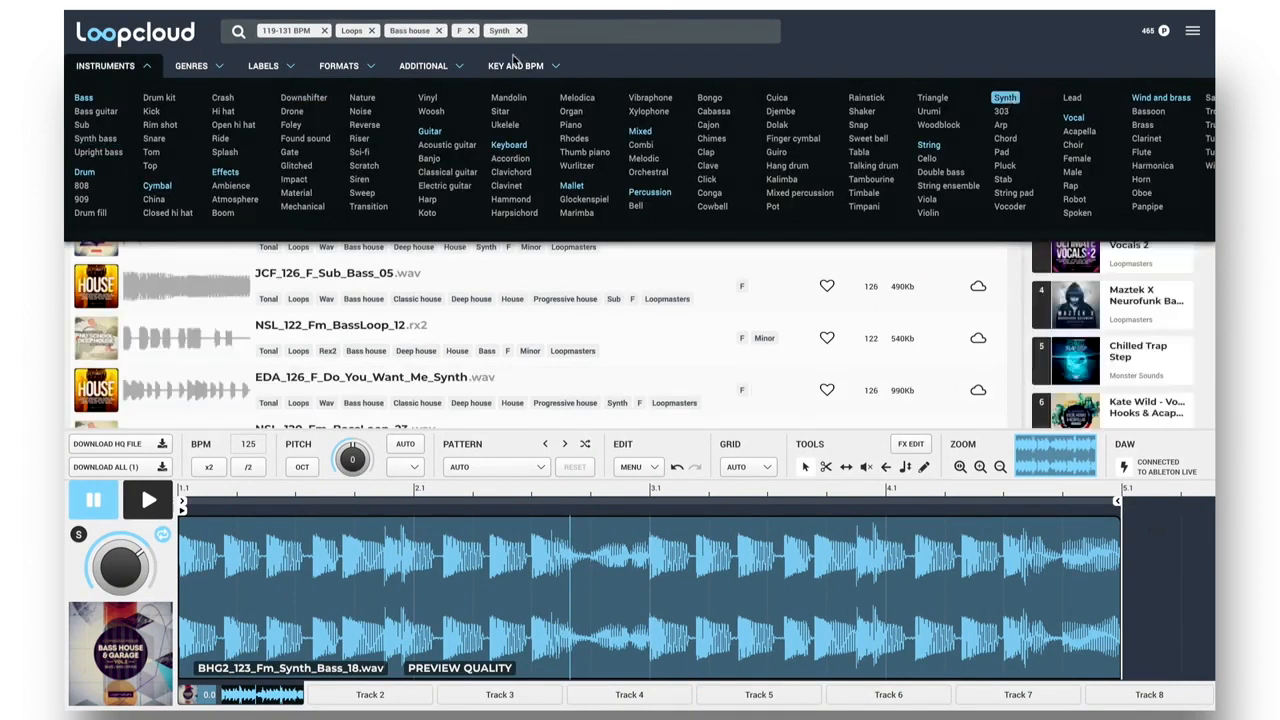
Remove the Bass house genre filter and audition the synth loops in F, starting from EDM_126_Fm_SingleChord_50.wav.
{"action": "left_click", "coordinate": [438, 31]}
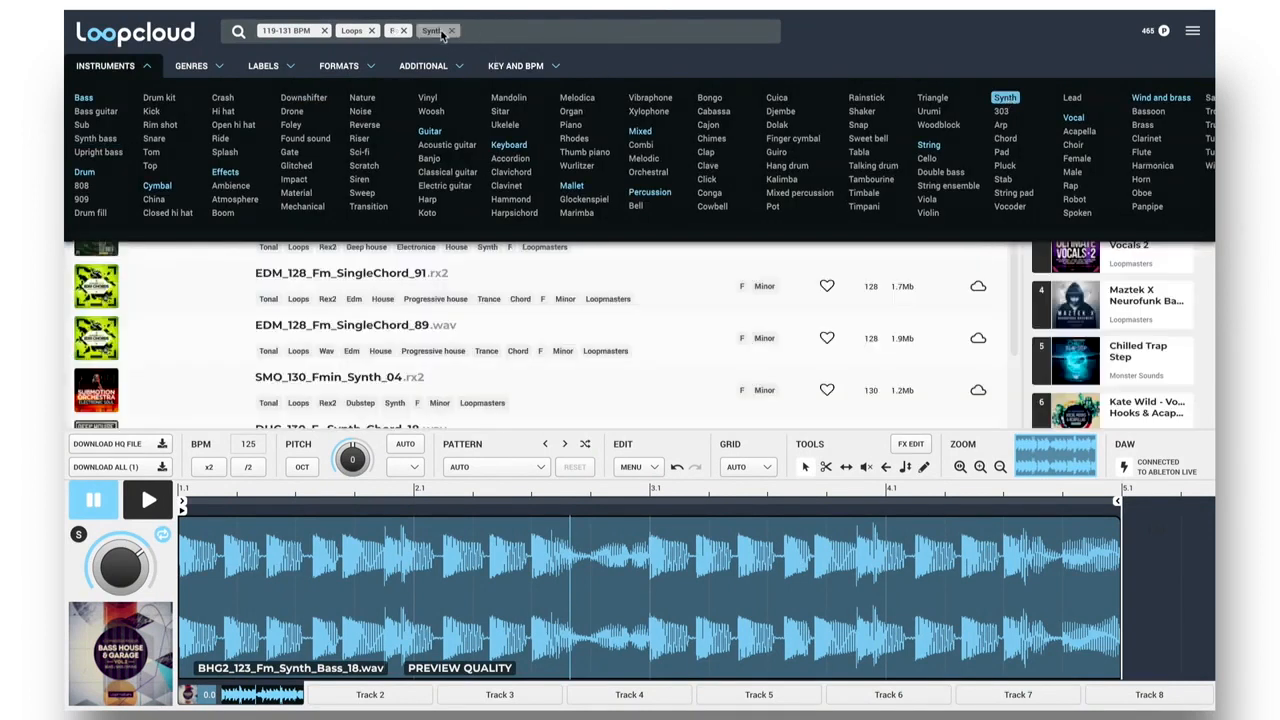
{"action": "left_click", "coordinate": [146, 67]}
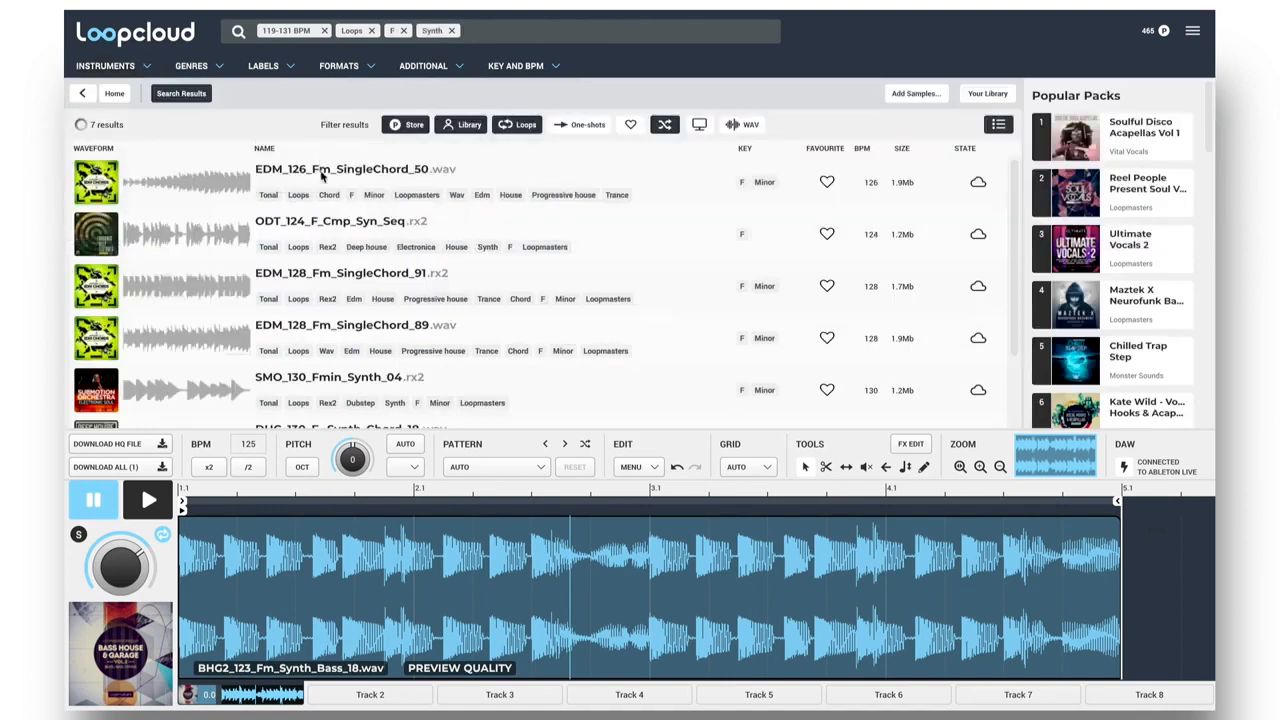
{"action": "left_click", "coordinate": [322, 174]}
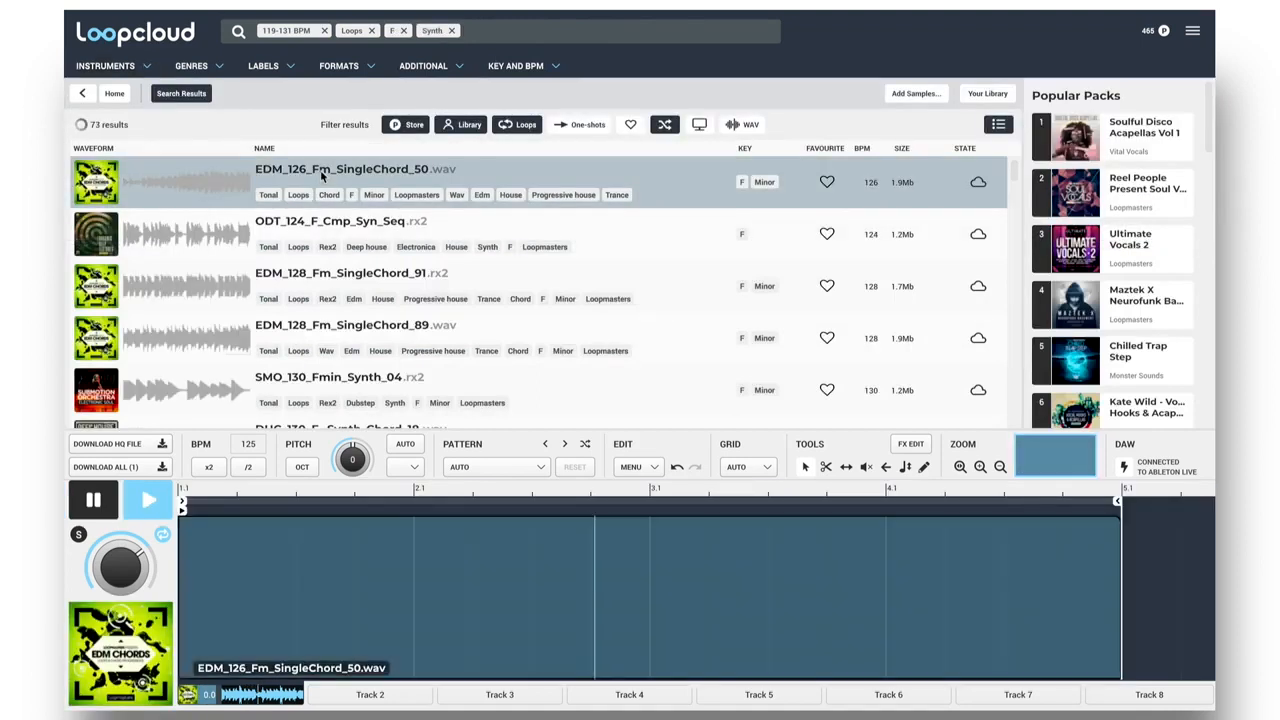
{"action": "key", "text": "Down"}
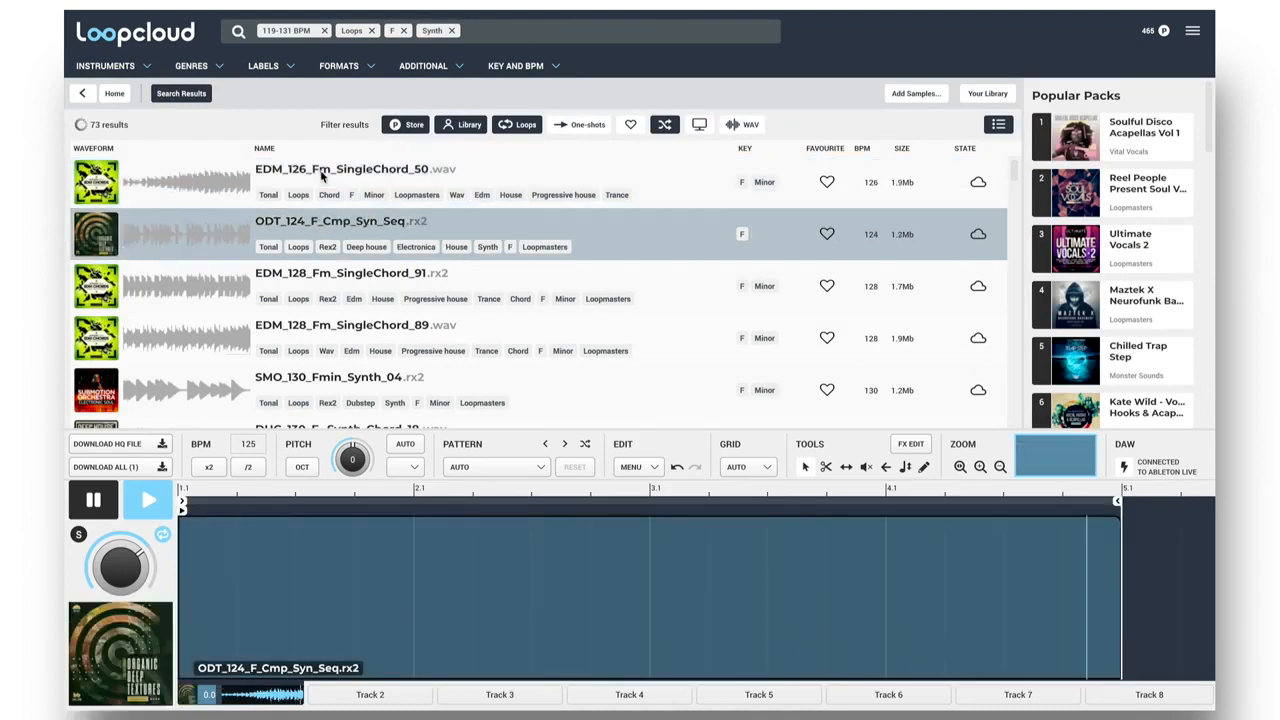
{"action": "key", "text": "Down"}
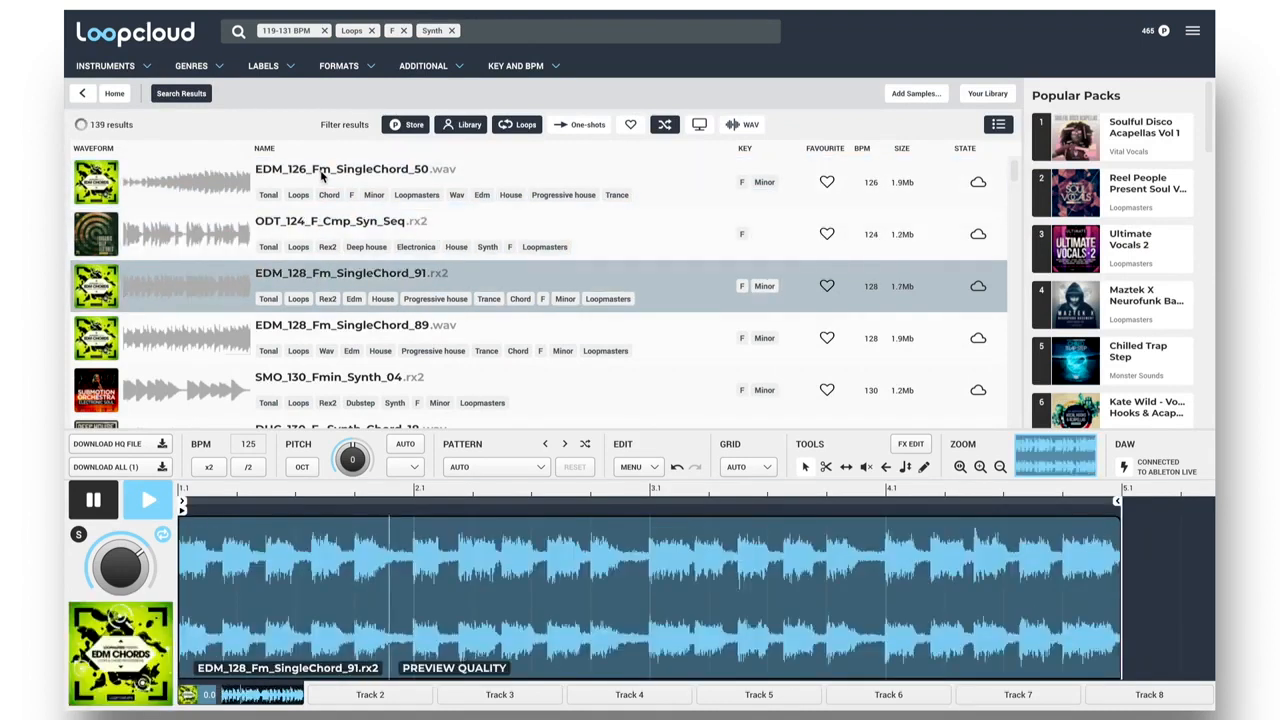
{"action": "key", "text": "Down"}
{"action": "key", "text": "Down"}
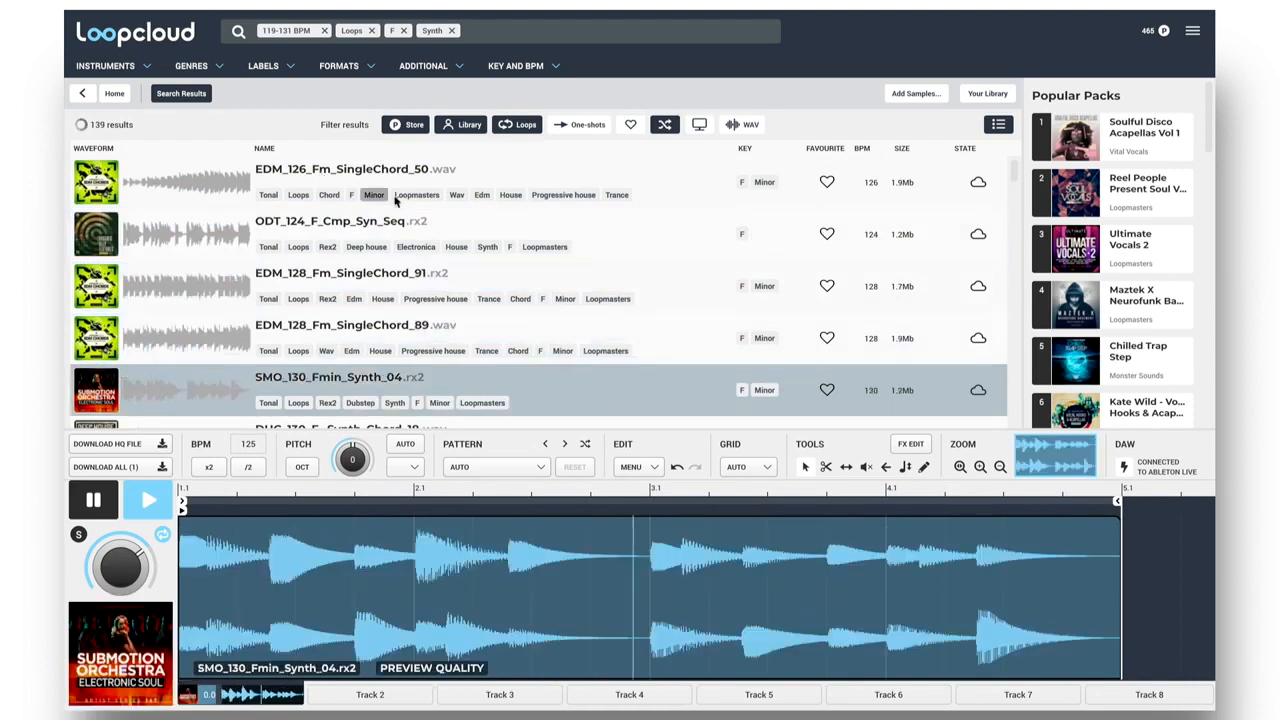
{"action": "scroll", "coordinate": [430, 237], "scroll_direction": "down", "scroll_amount": 3}
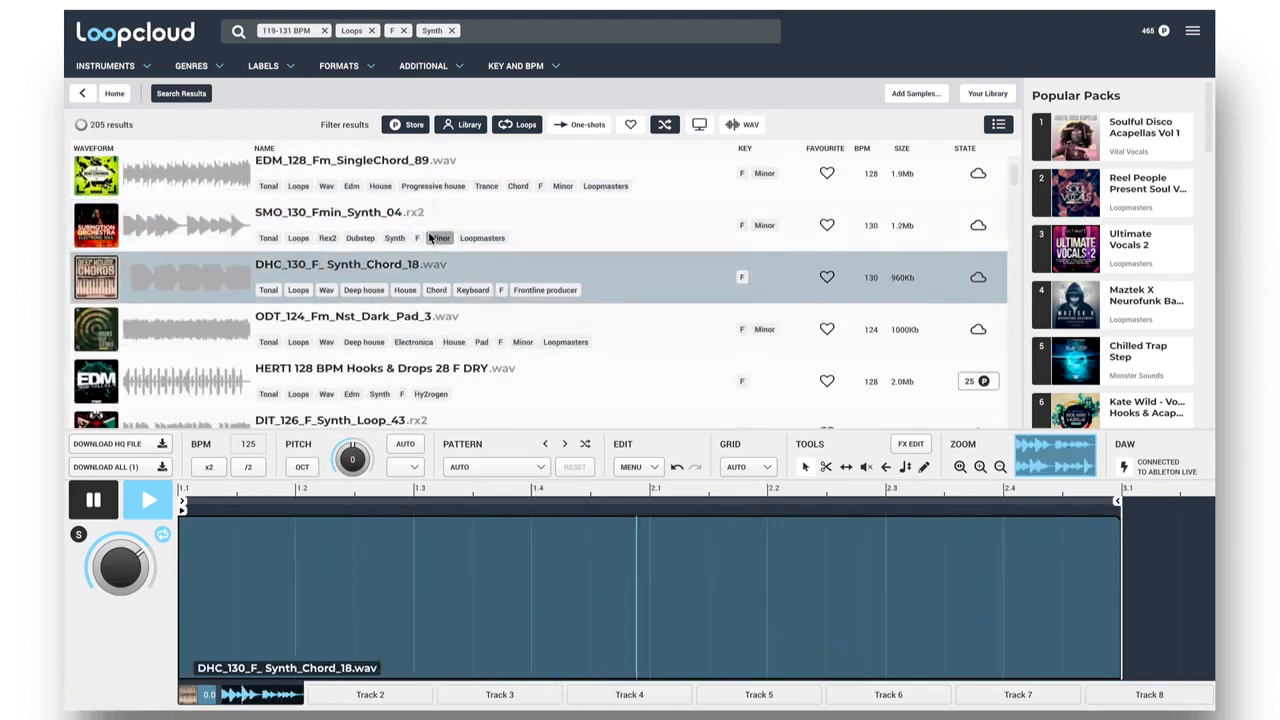
{"action": "key", "text": "Down"}
{"action": "key", "text": "Down"}
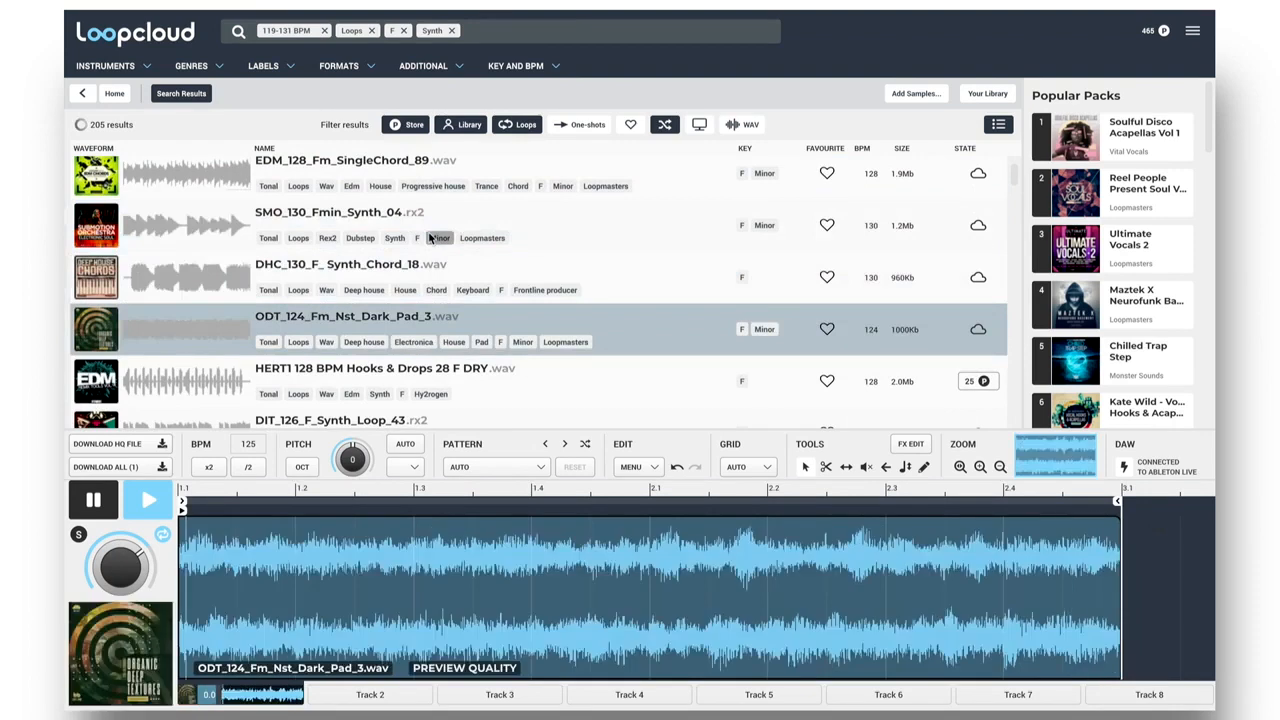
{"action": "key", "text": "Down"}
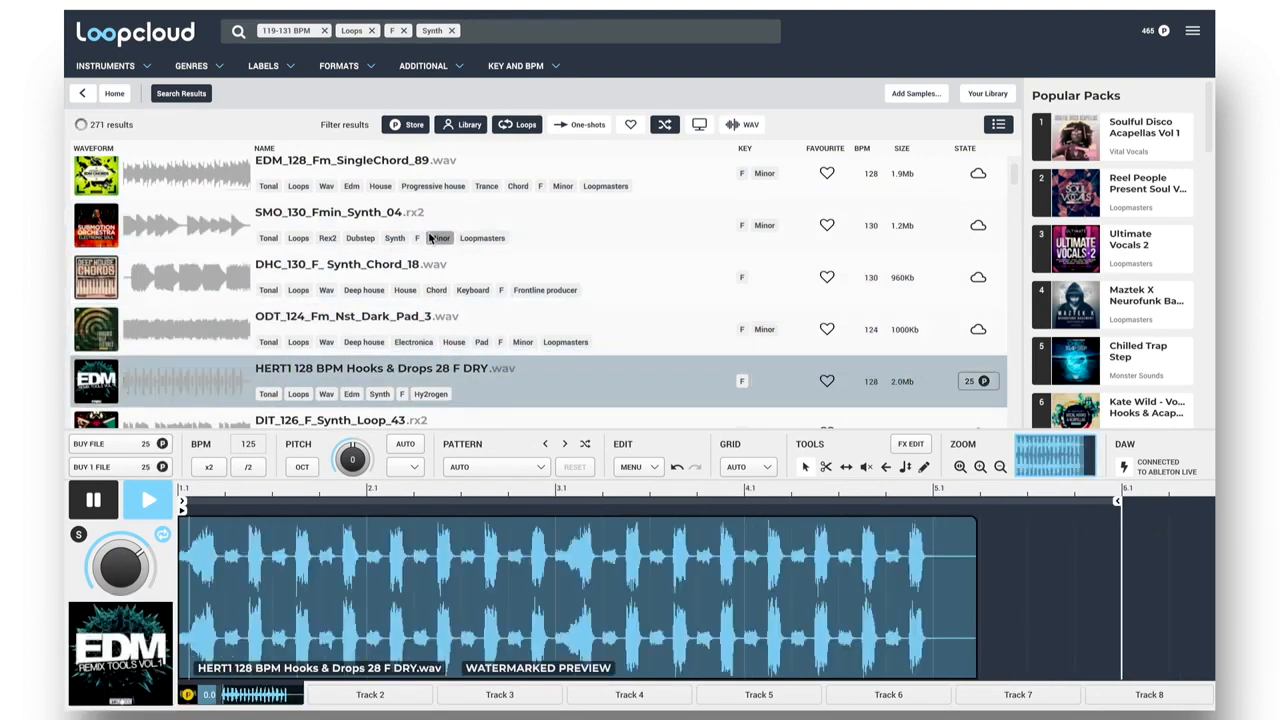
{"action": "key", "text": "Down"}
{"action": "key", "text": "Down"}
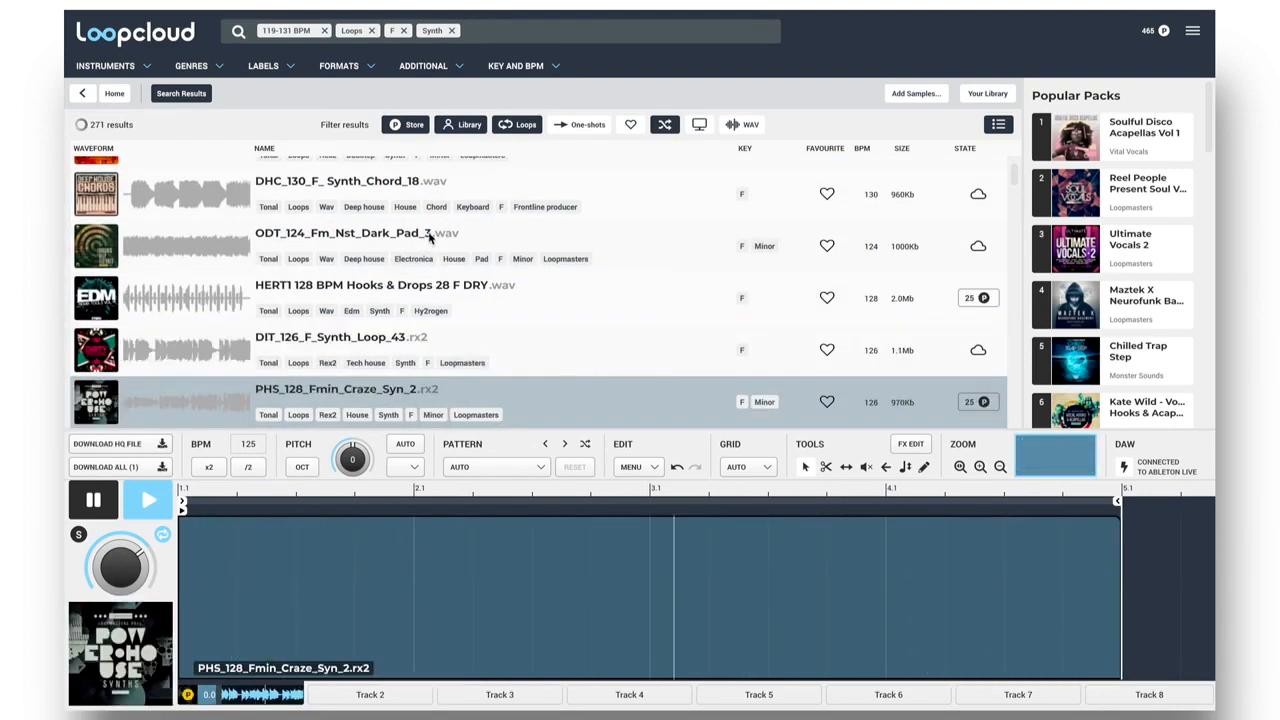
{"action": "scroll", "coordinate": [533, 351], "scroll_direction": "down", "scroll_amount": 2}
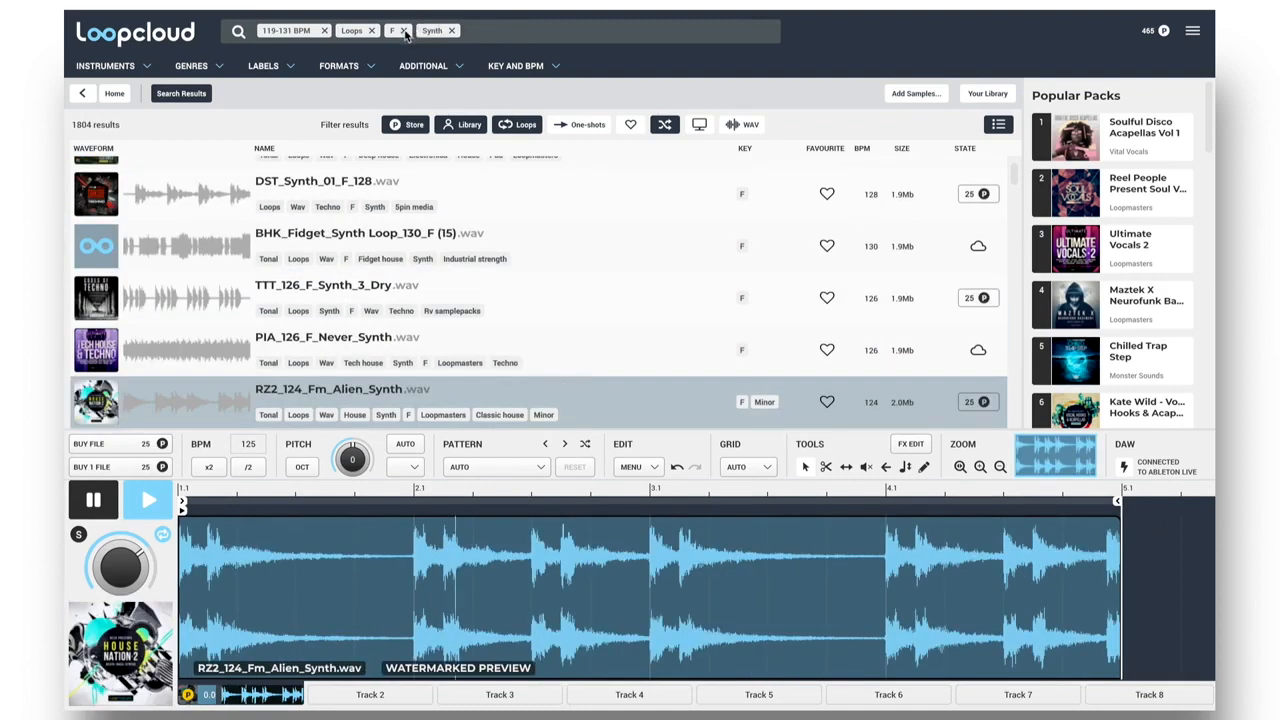
Remove the F key filter from the search and turn on automatic pitch matching to F.
{"action": "left_click", "coordinate": [404, 31]}
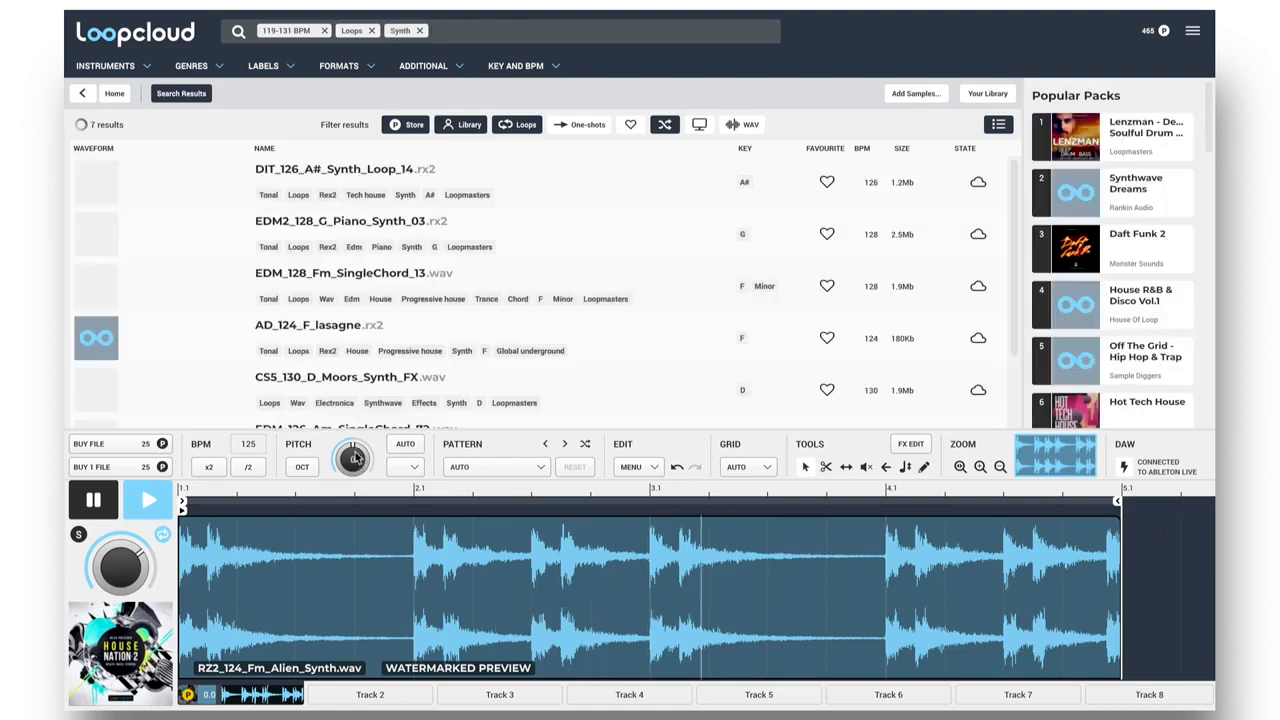
{"action": "left_click_drag", "start_coordinate": [356, 459], "coordinate": [356, 454]}
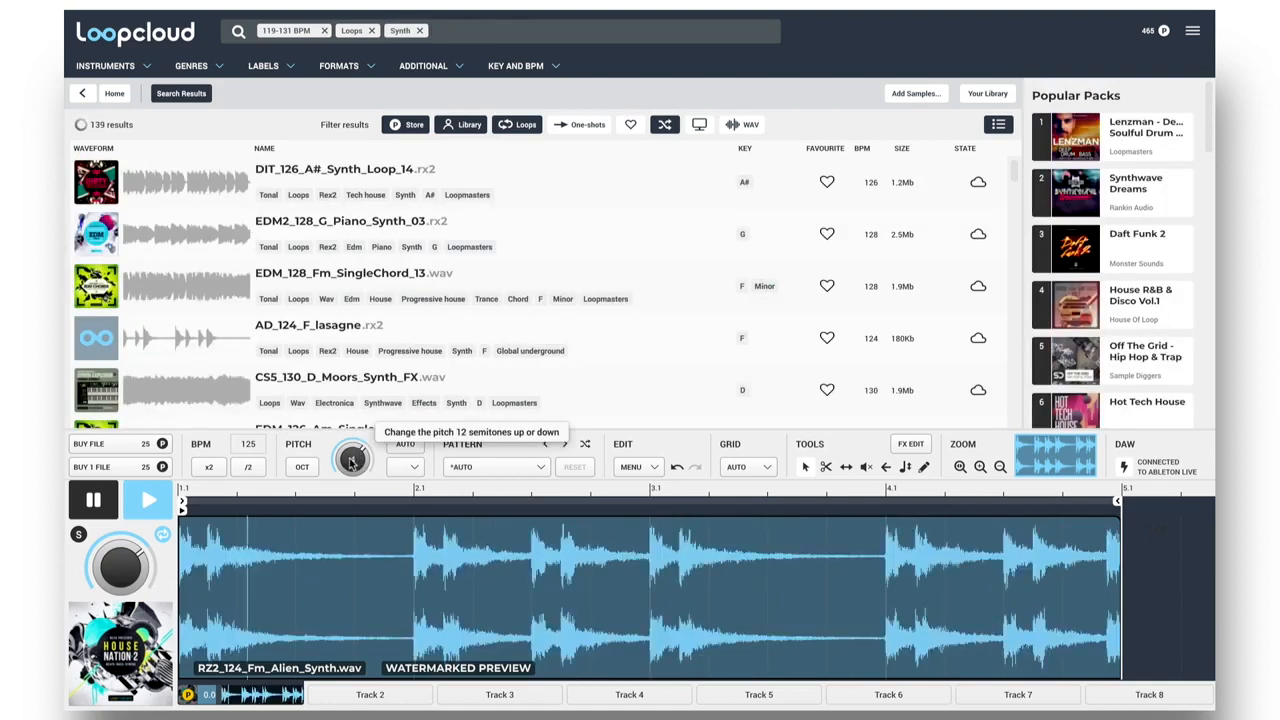
{"action": "left_click", "coordinate": [414, 447]}
{"action": "left_click", "coordinate": [414, 470]}
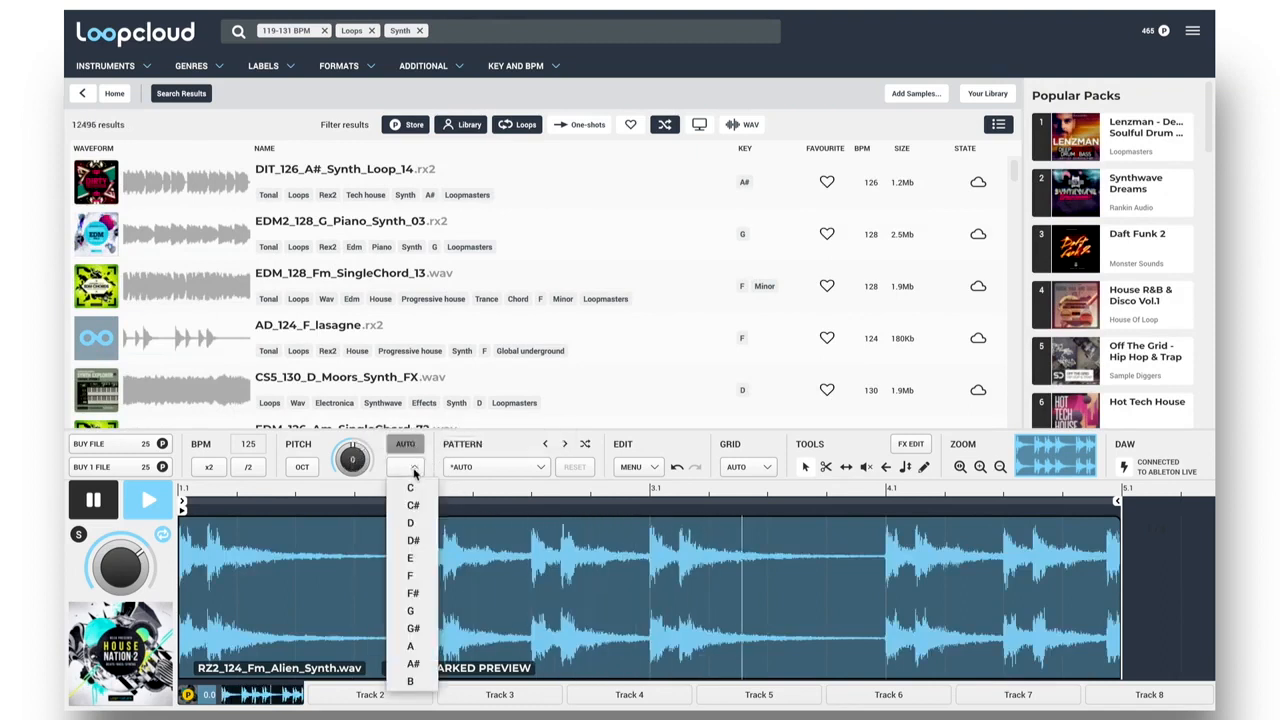
{"action": "left_click", "coordinate": [414, 576]}
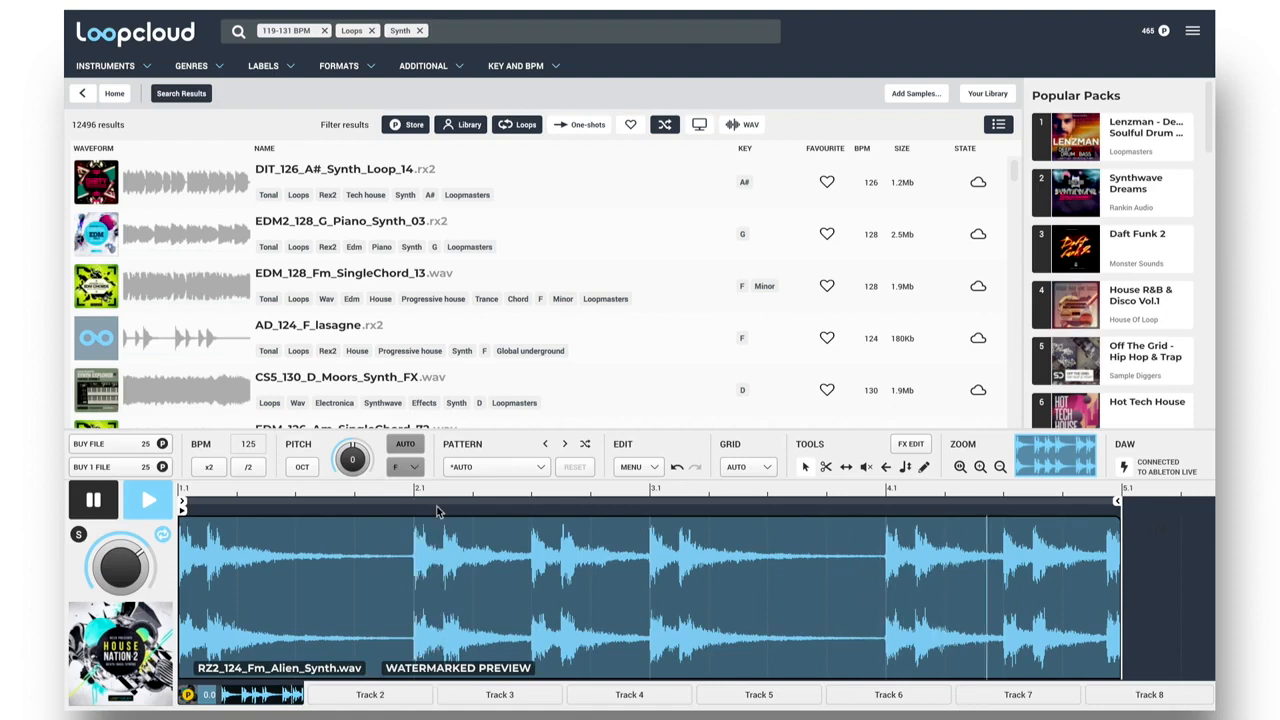
Audition synth loops from different keys in the results with the pitch matched to F.
{"action": "scroll", "coordinate": [443, 271], "scroll_direction": "down", "scroll_amount": 1}
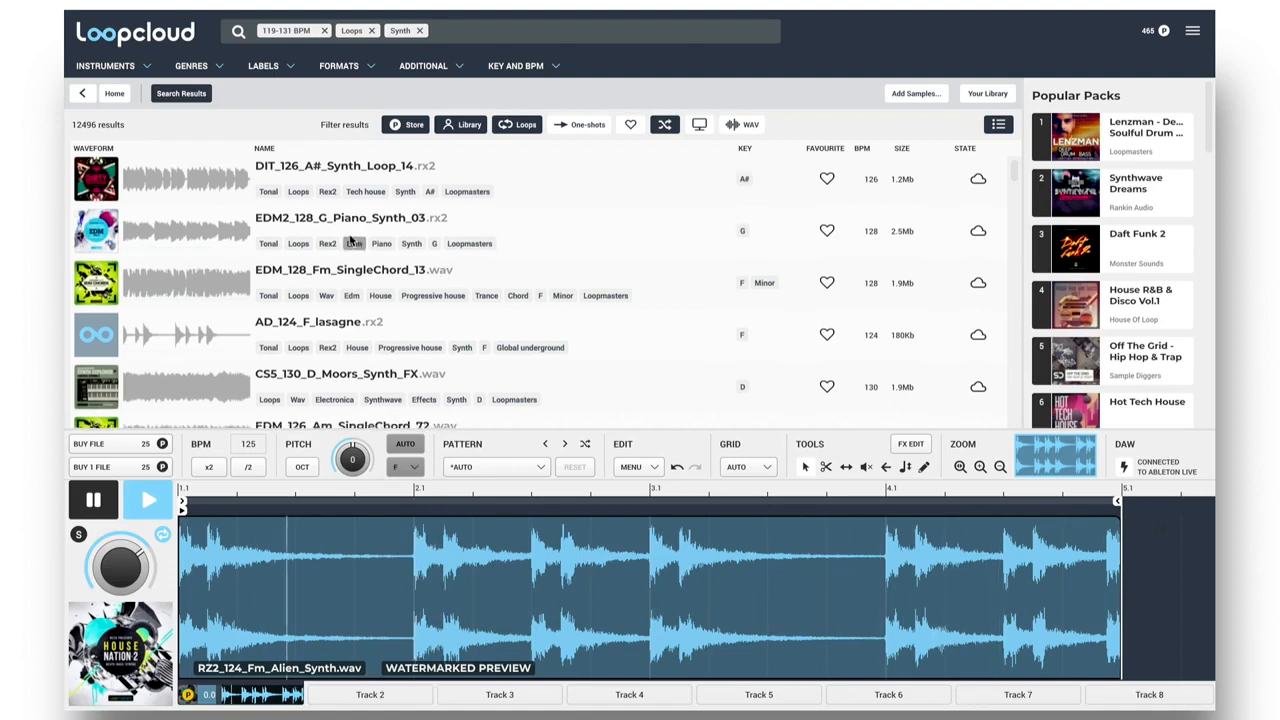
{"action": "left_click", "coordinate": [343, 226]}
{"action": "scroll", "coordinate": [366, 285], "scroll_direction": "down", "scroll_amount": 2}
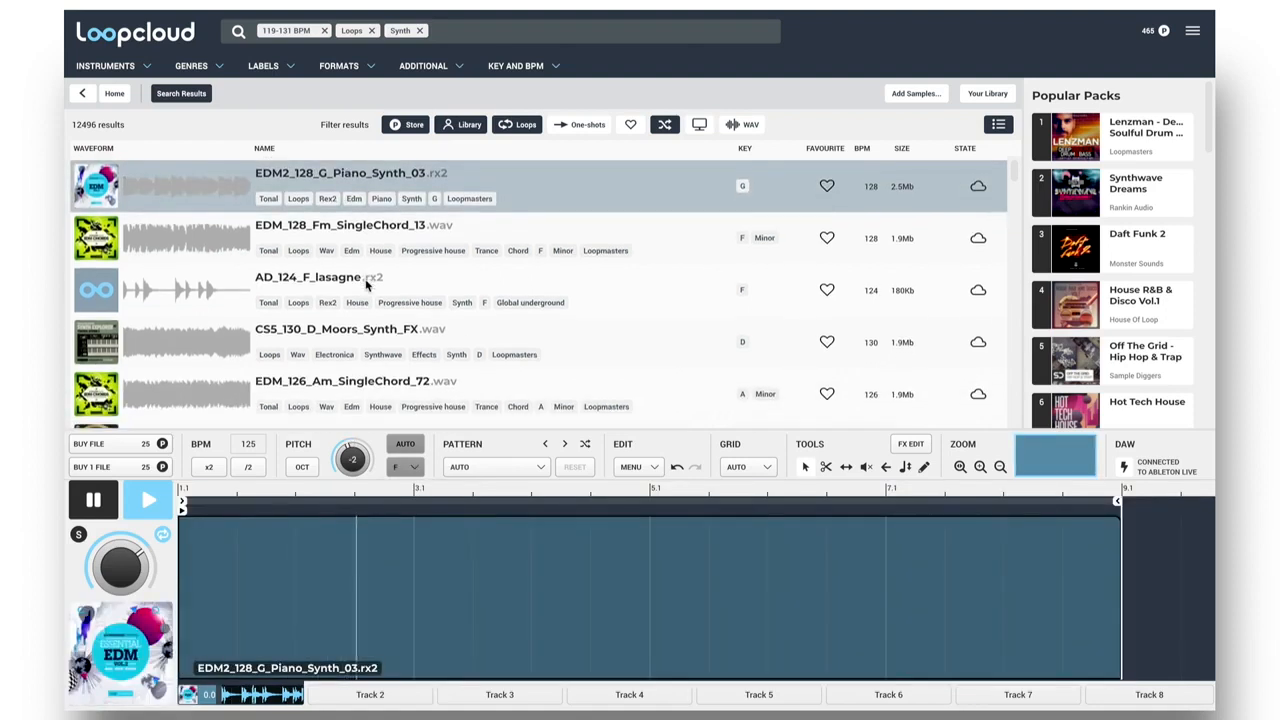
{"action": "scroll", "coordinate": [366, 285], "scroll_direction": "down", "scroll_amount": 1}
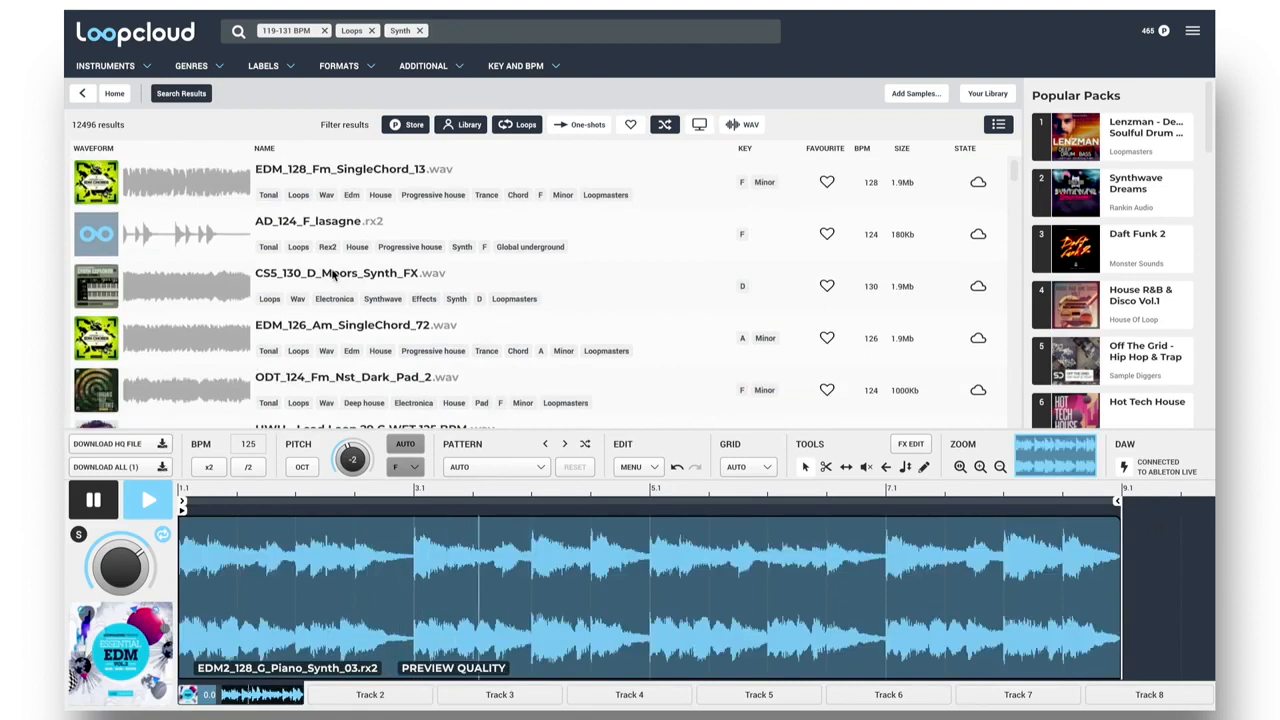
{"action": "left_click", "coordinate": [335, 275]}
{"action": "scroll", "coordinate": [335, 265], "scroll_direction": "down", "scroll_amount": 2}
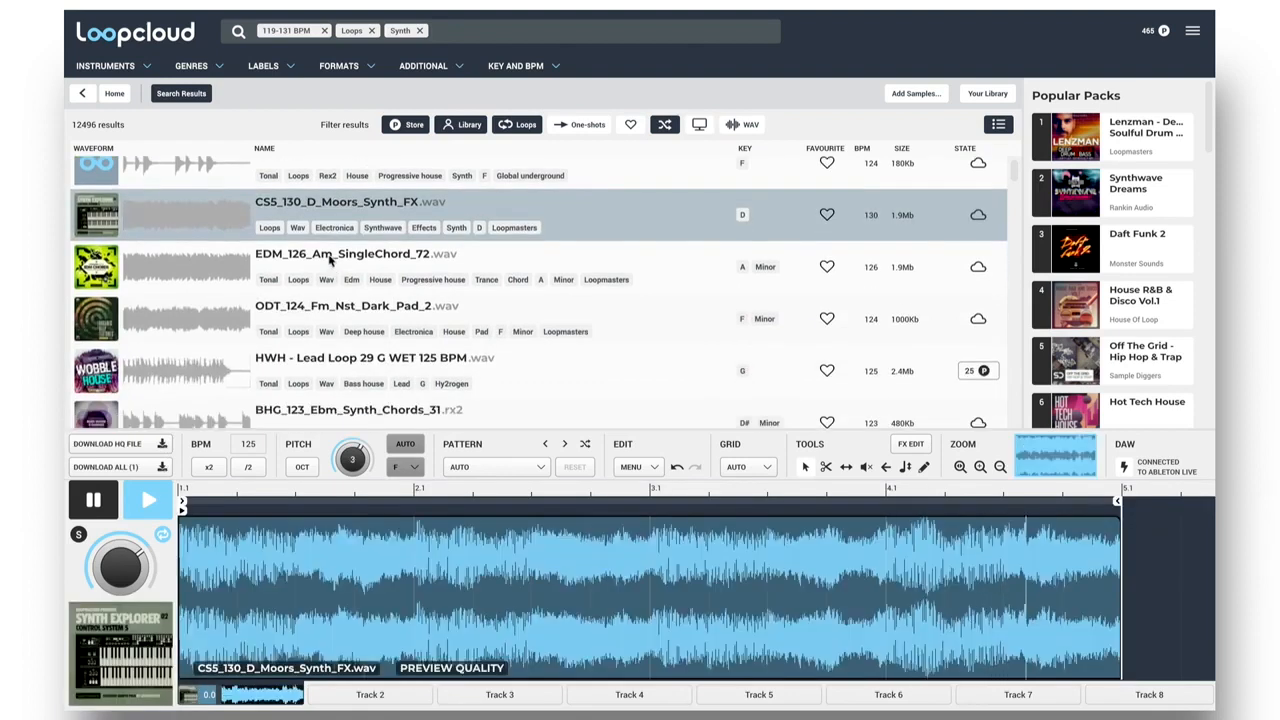
{"action": "left_click", "coordinate": [330, 260]}
{"action": "scroll", "coordinate": [330, 258], "scroll_direction": "down", "scroll_amount": 1}
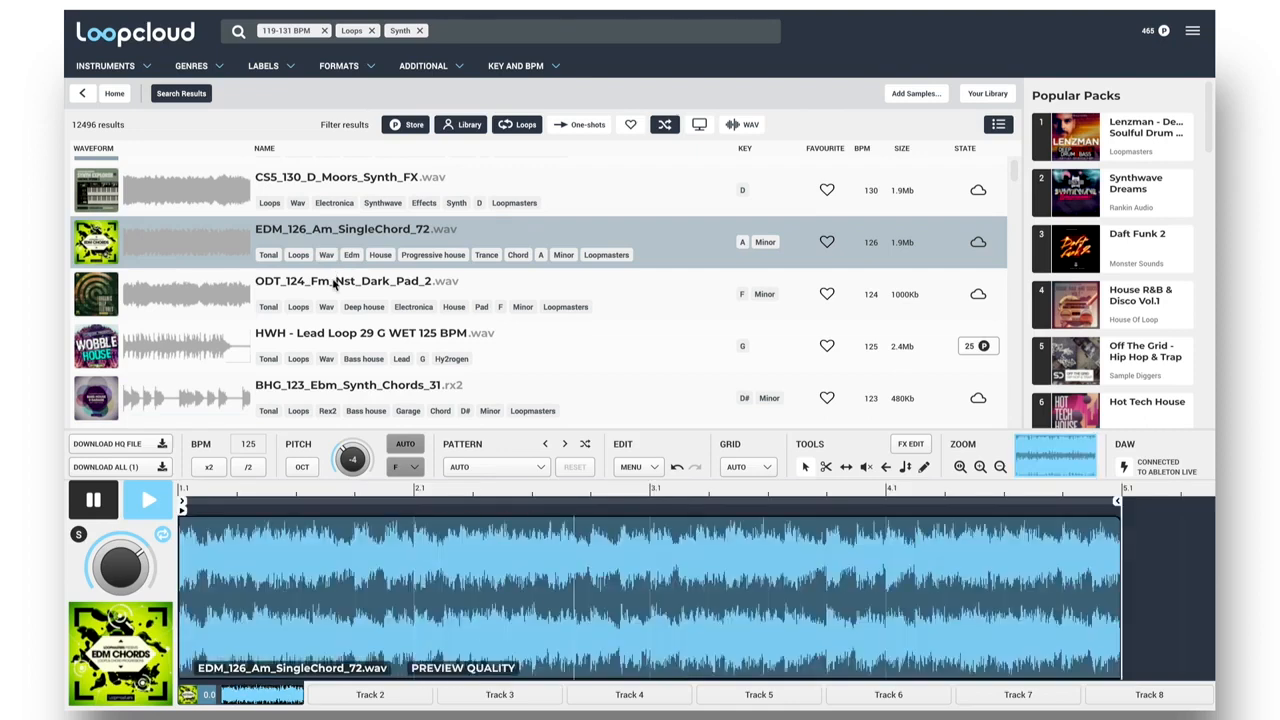
{"action": "left_click", "coordinate": [337, 283]}
{"action": "scroll", "coordinate": [337, 283], "scroll_direction": "down", "scroll_amount": 5}
{"action": "left_click", "coordinate": [335, 258]}
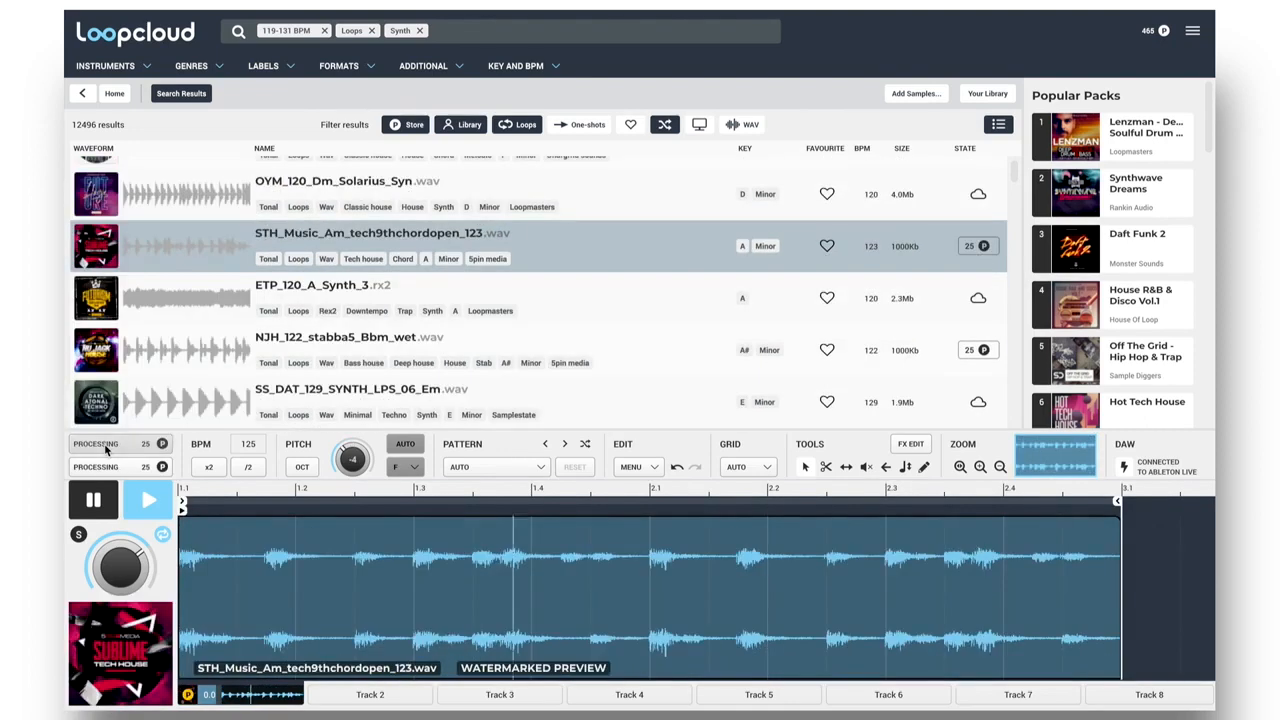
Buy STH_Music_Am_tech9thchordopen_123.wav, place the processed loop in the first clip slot of track 4 in Ableton Live and launch it.
{"action": "left_click", "coordinate": [107, 445]}
{"action": "left_click", "coordinate": [107, 446]}
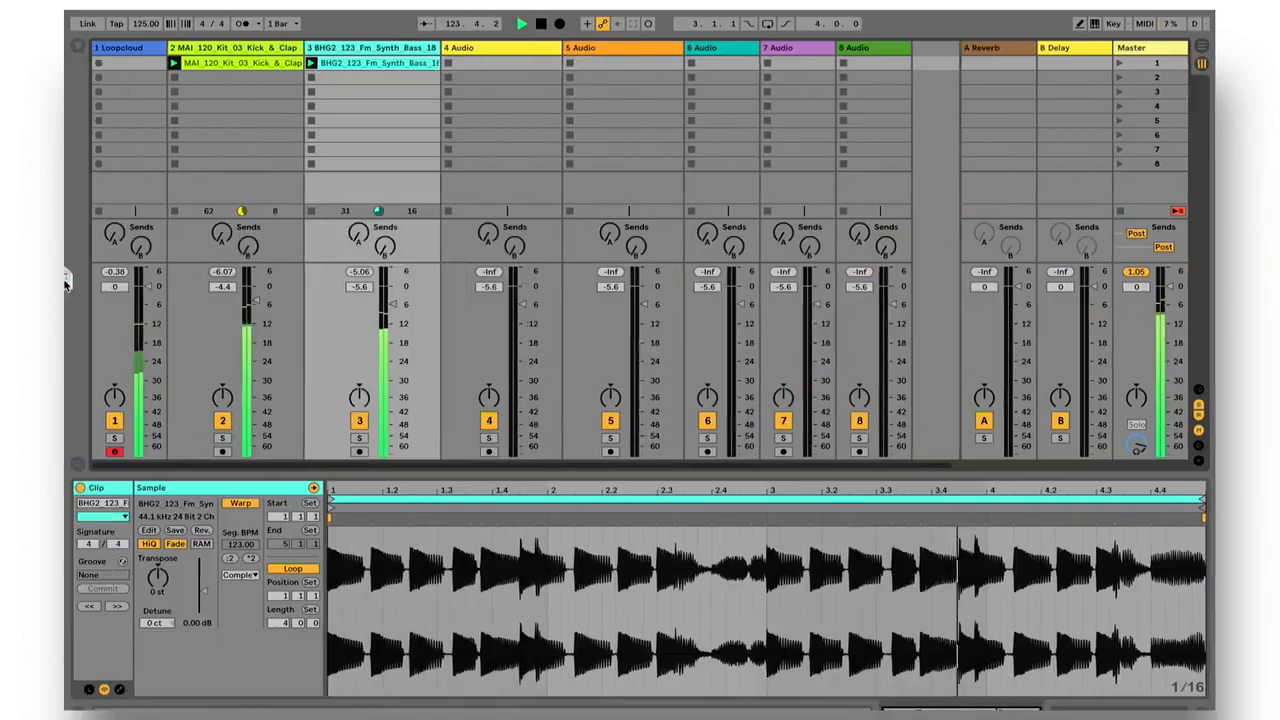
{"action": "left_click_drag", "start_coordinate": [386, 200], "coordinate": [505, 73]}
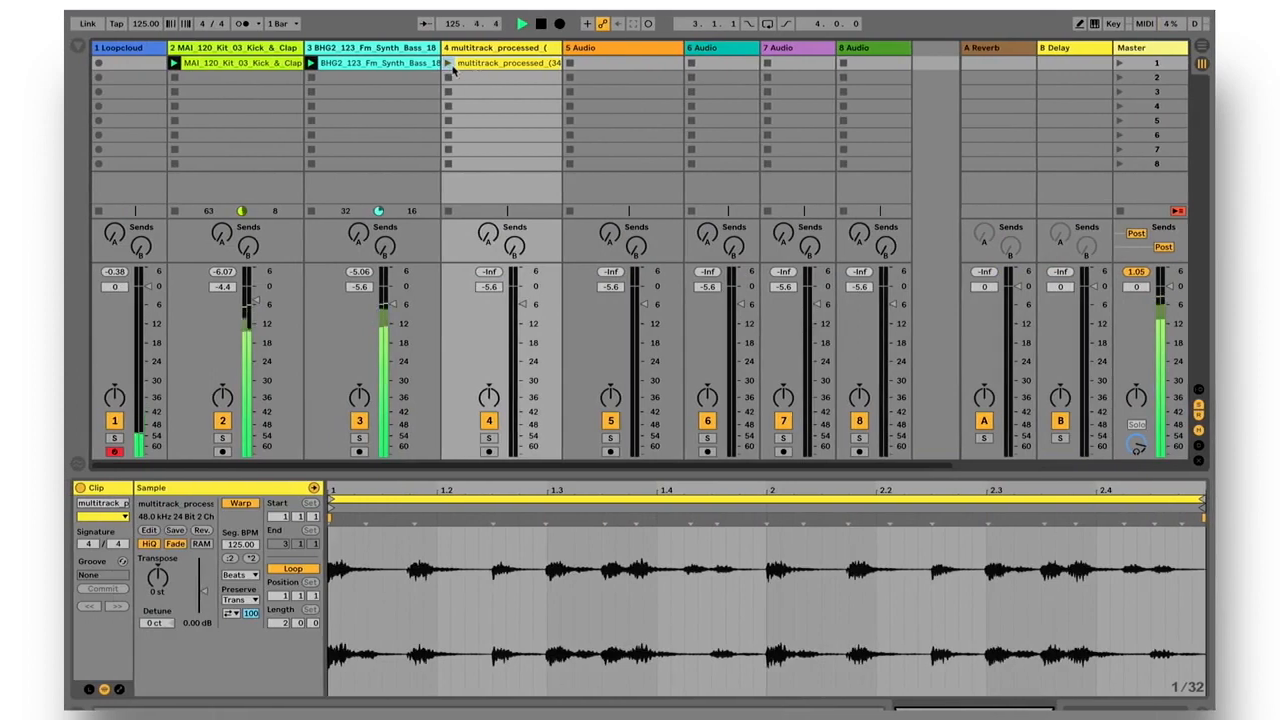
{"action": "left_click", "coordinate": [448, 63]}
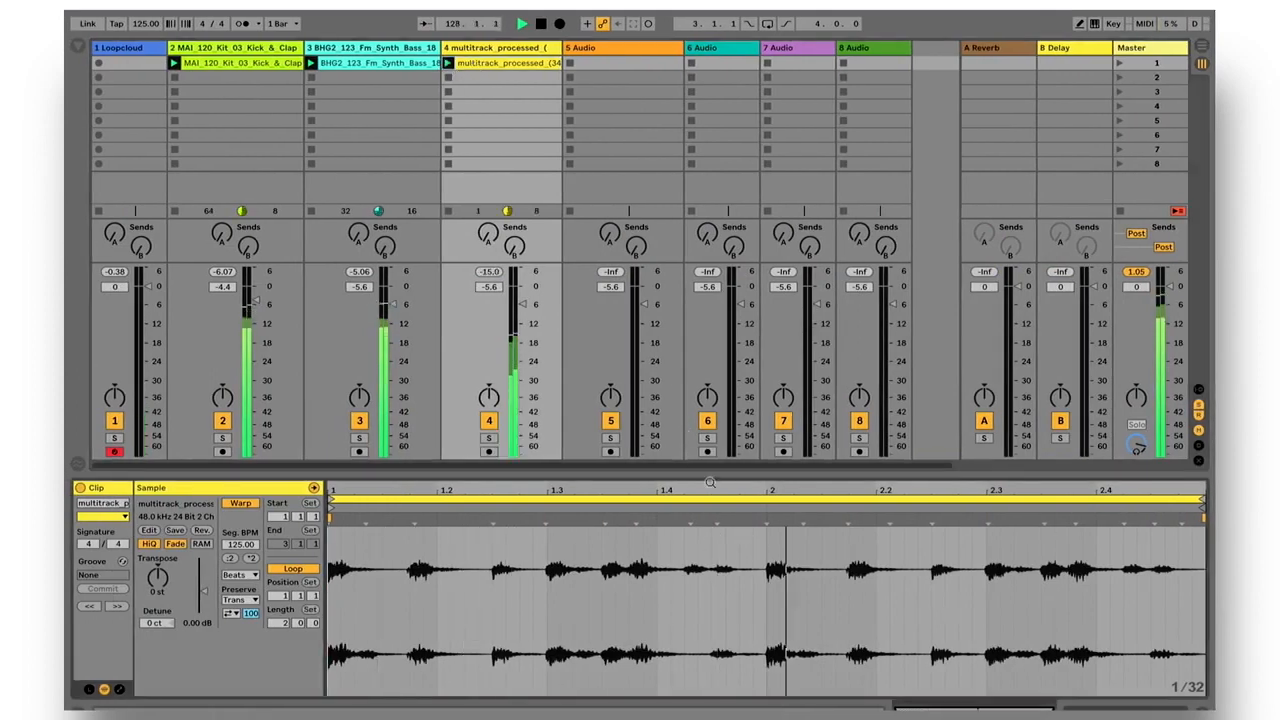
In Loopcloud, cut the DJH_124_Fm9_Chrd.rx2 chord loop at 1.3 and 2.1 and trim it to its first bar.
{"action": "left_click_drag", "start_coordinate": [703, 469], "coordinate": [703, 438]}
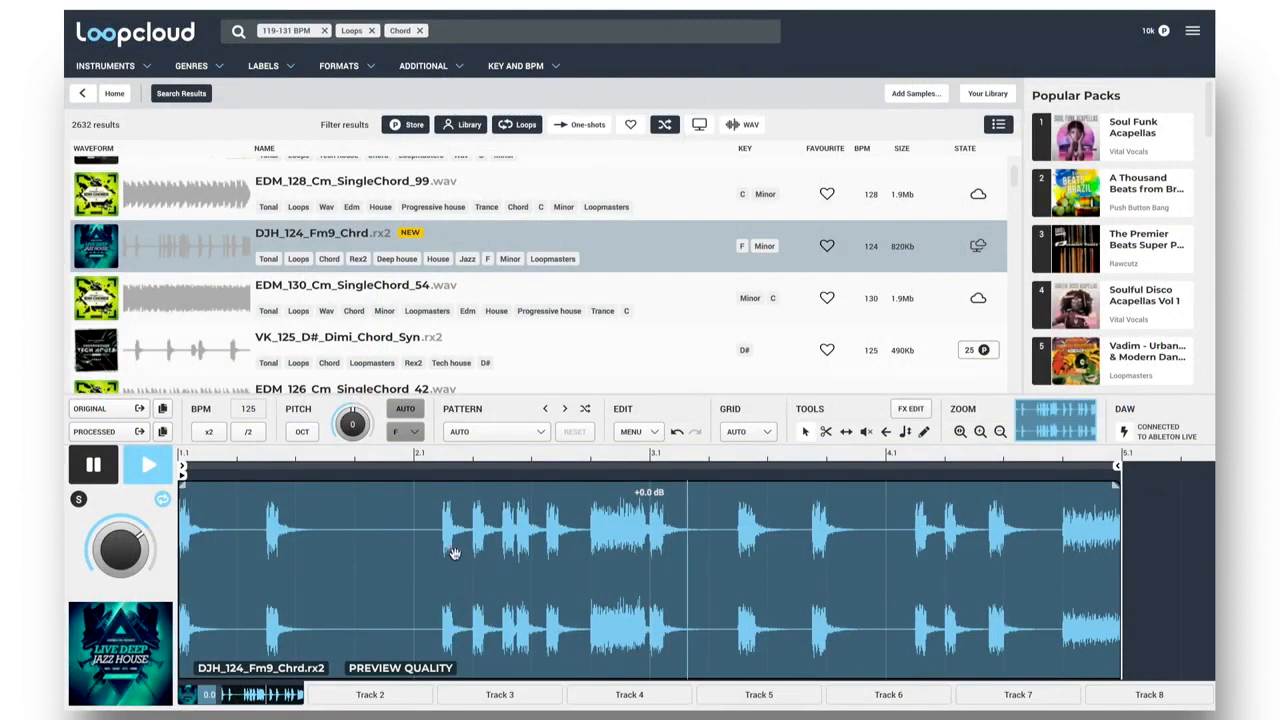
{"action": "left_click", "coordinate": [414, 563]}
{"action": "left_click", "coordinate": [295, 571]}
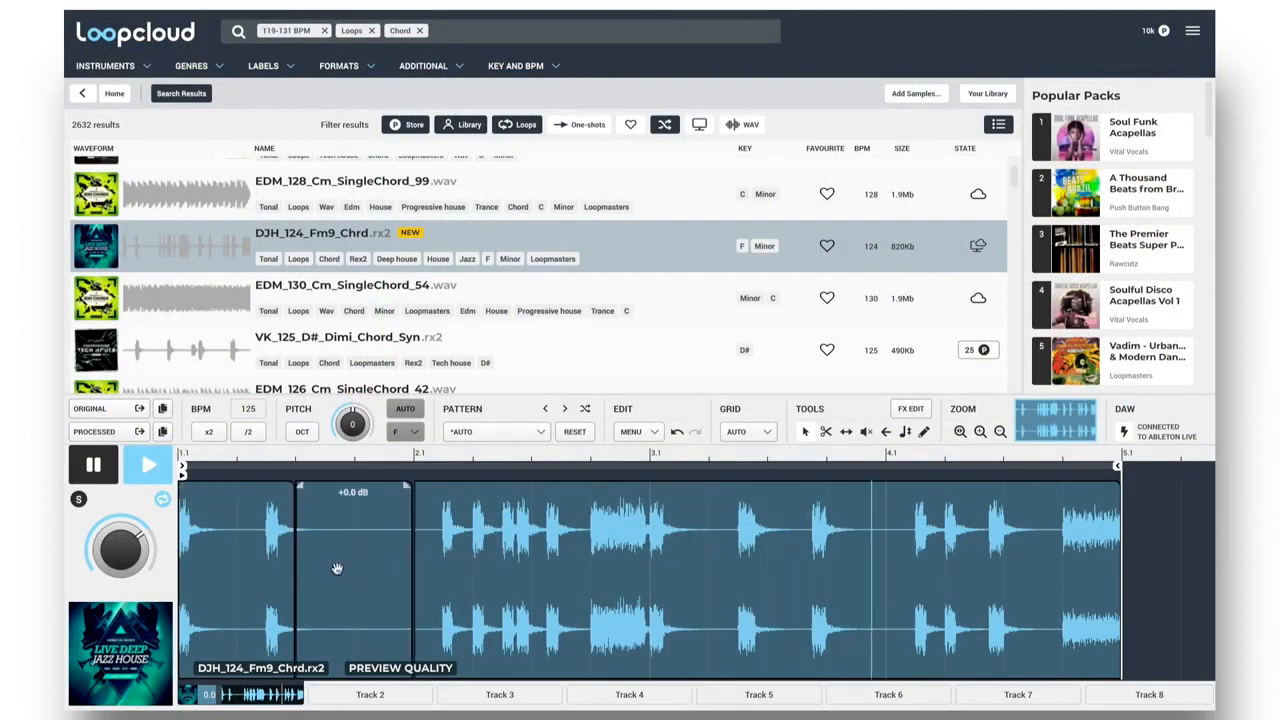
{"action": "left_click", "coordinate": [516, 517]}
{"action": "key", "text": "Delete"}
{"action": "left_click_drag", "start_coordinate": [1118, 466], "coordinate": [409, 464]}
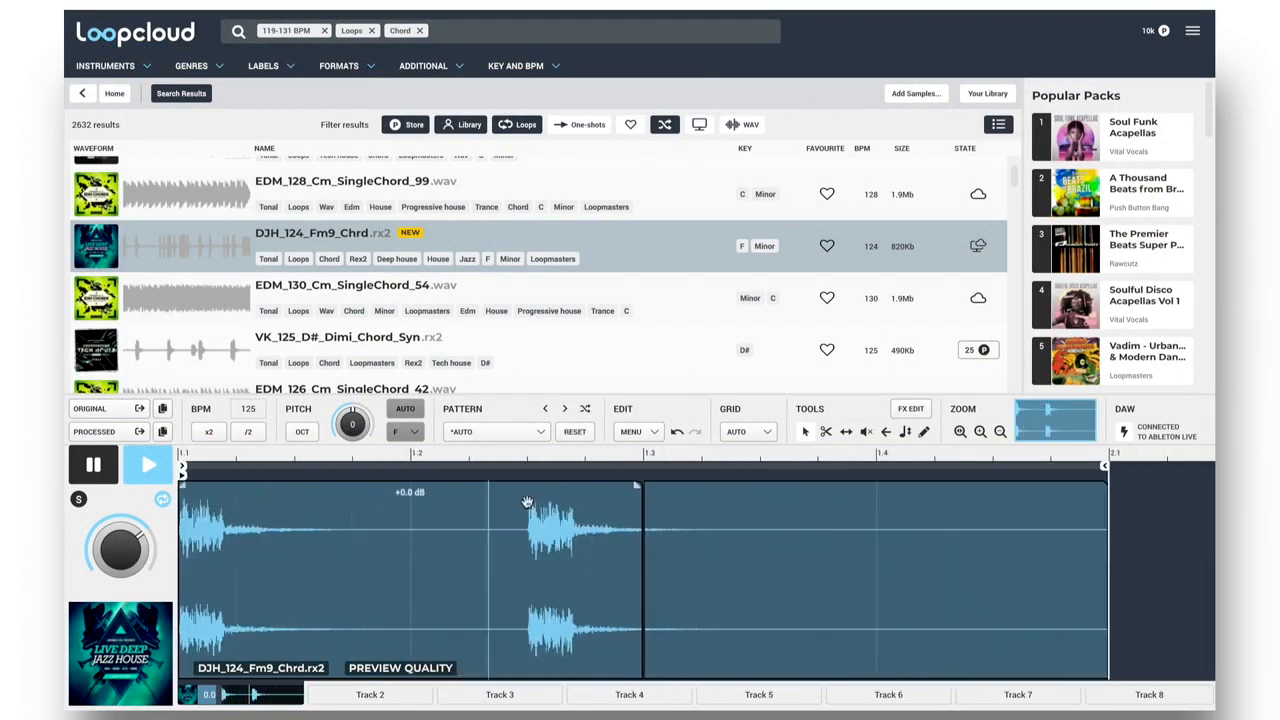
Slip the audio inside the slice starting at 1.3 to bring in more chord hits, and split that slice before each hit.
{"action": "left_click", "coordinate": [847, 434]}
{"action": "left_click_drag", "start_coordinate": [1008, 518], "coordinate": [201, 509]}
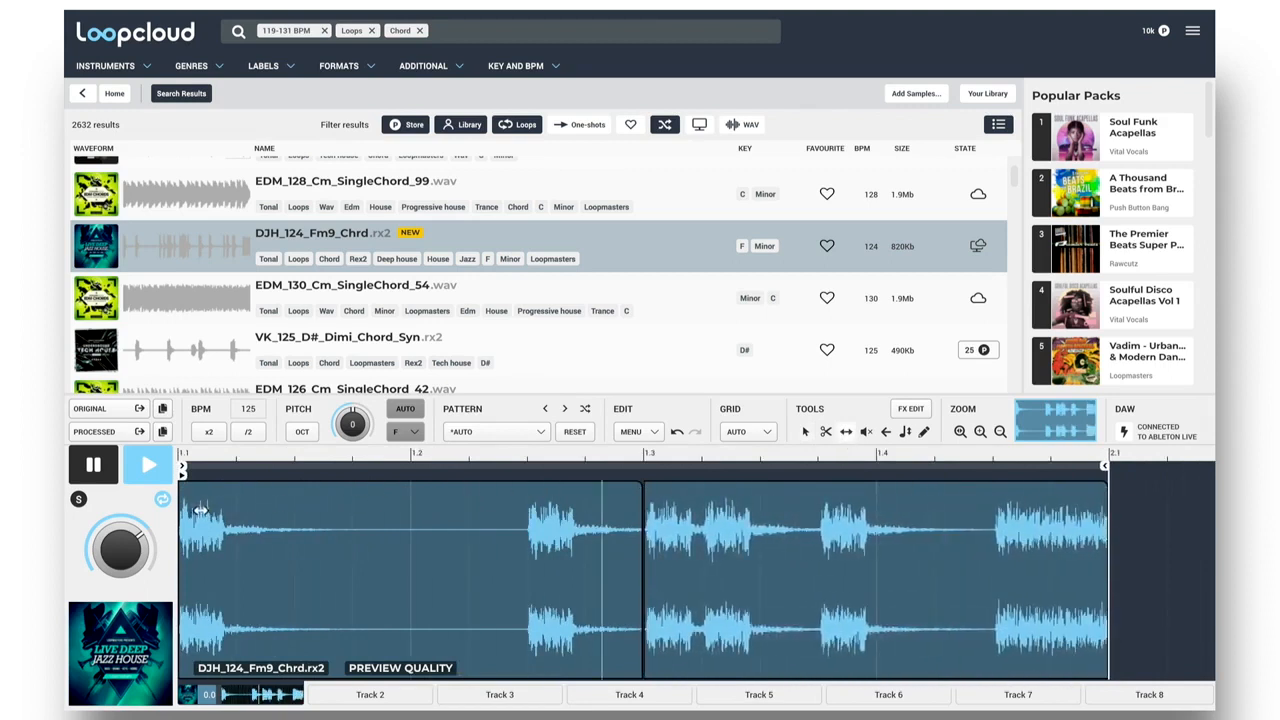
{"action": "left_click", "coordinate": [992, 530]}
{"action": "left_click", "coordinate": [817, 540]}
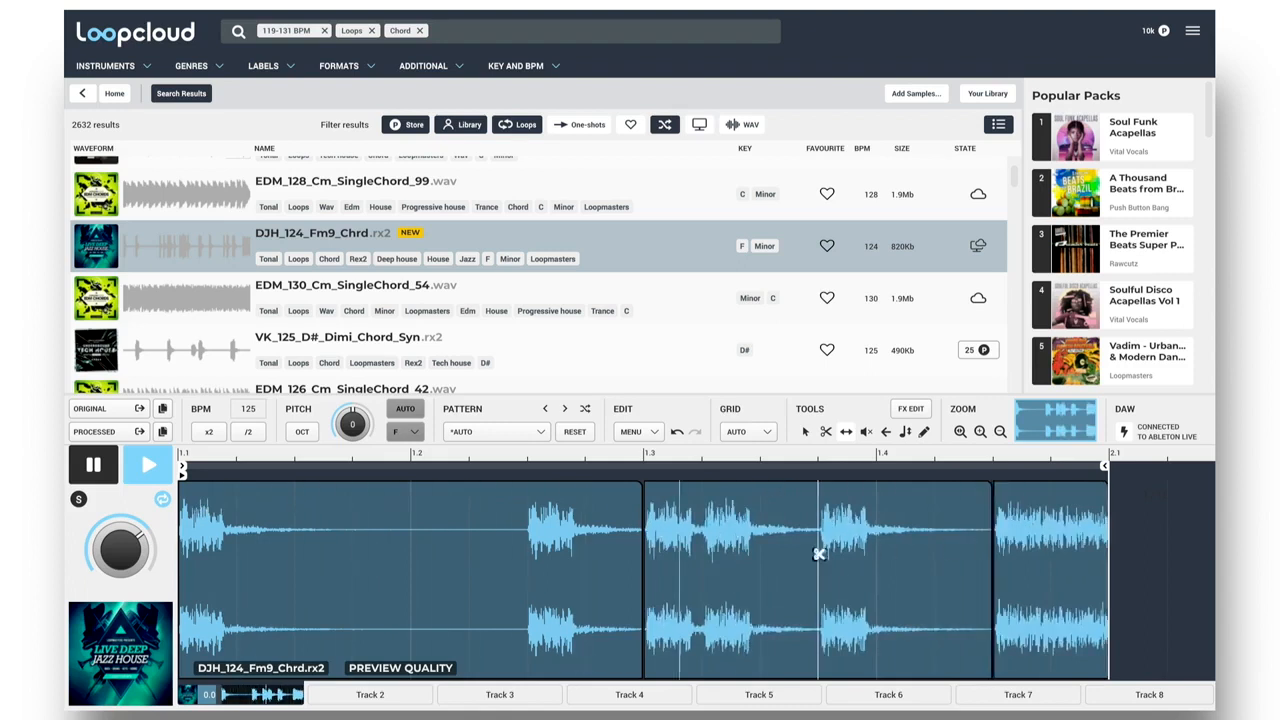
{"action": "left_click", "coordinate": [700, 551]}
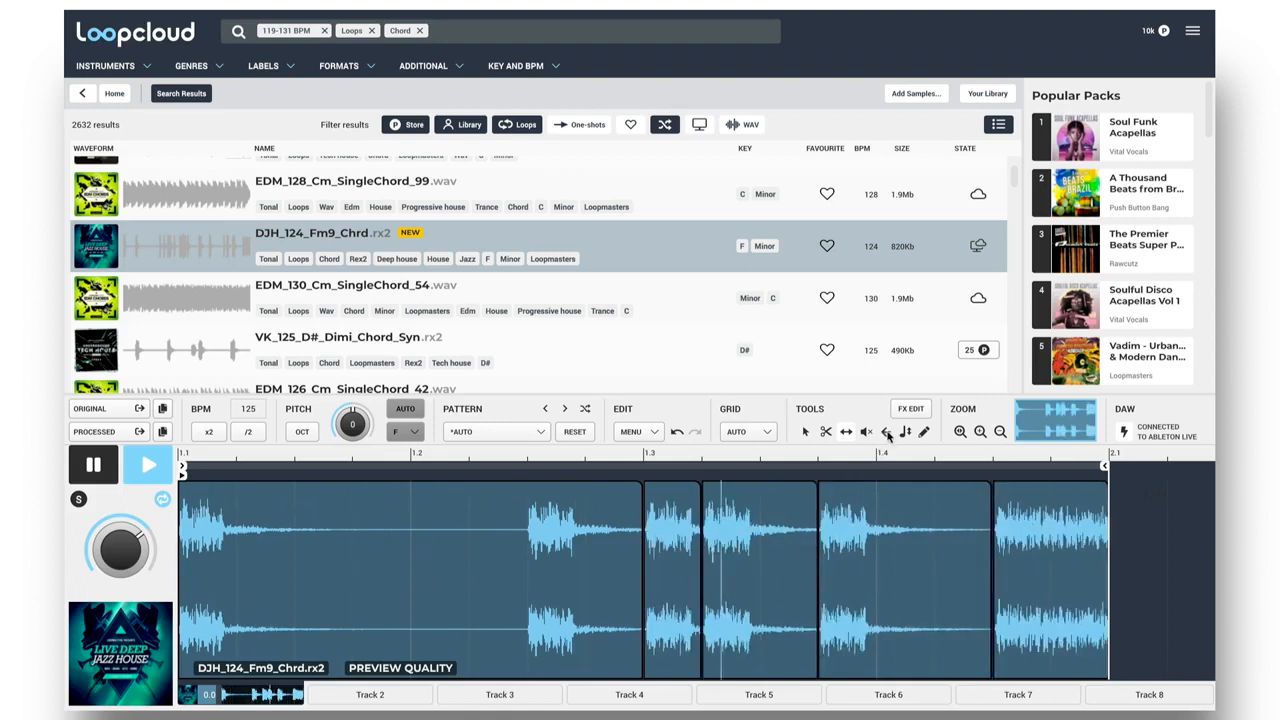
Reverse the last slice of the bar and the second slice after 1.3.
{"action": "left_click", "coordinate": [1041, 527]}
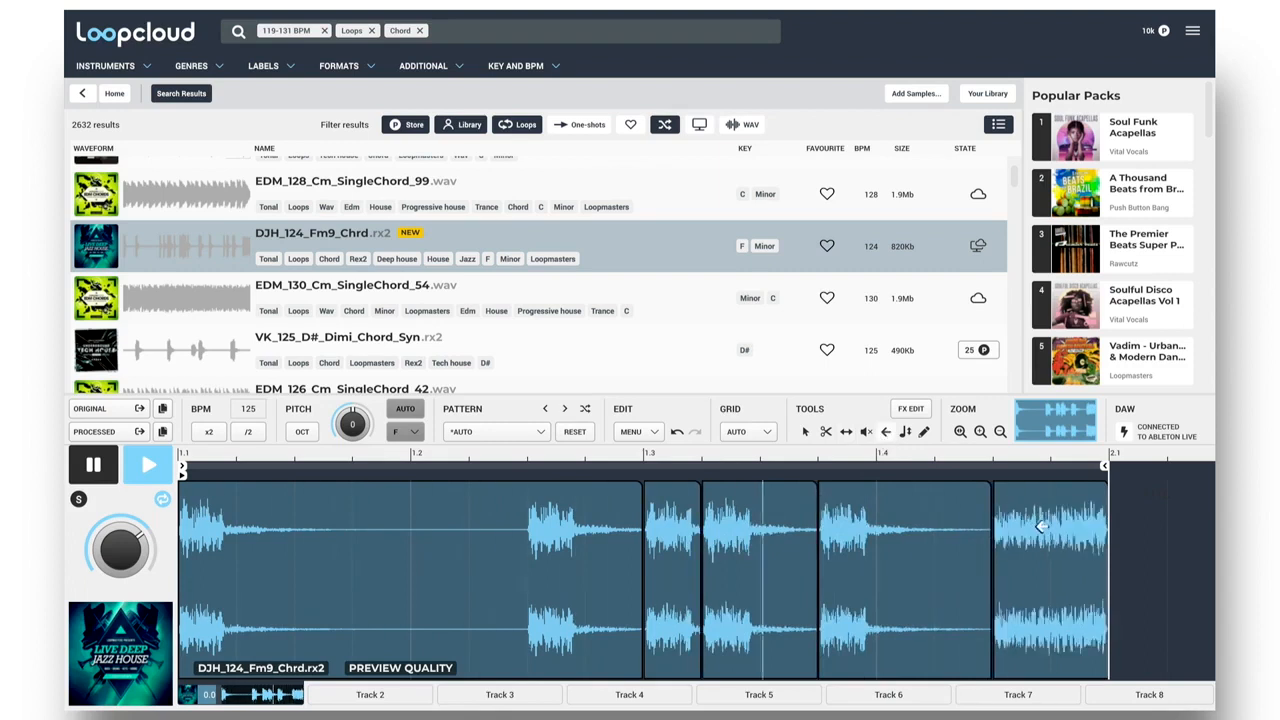
{"action": "left_click", "coordinate": [751, 542]}
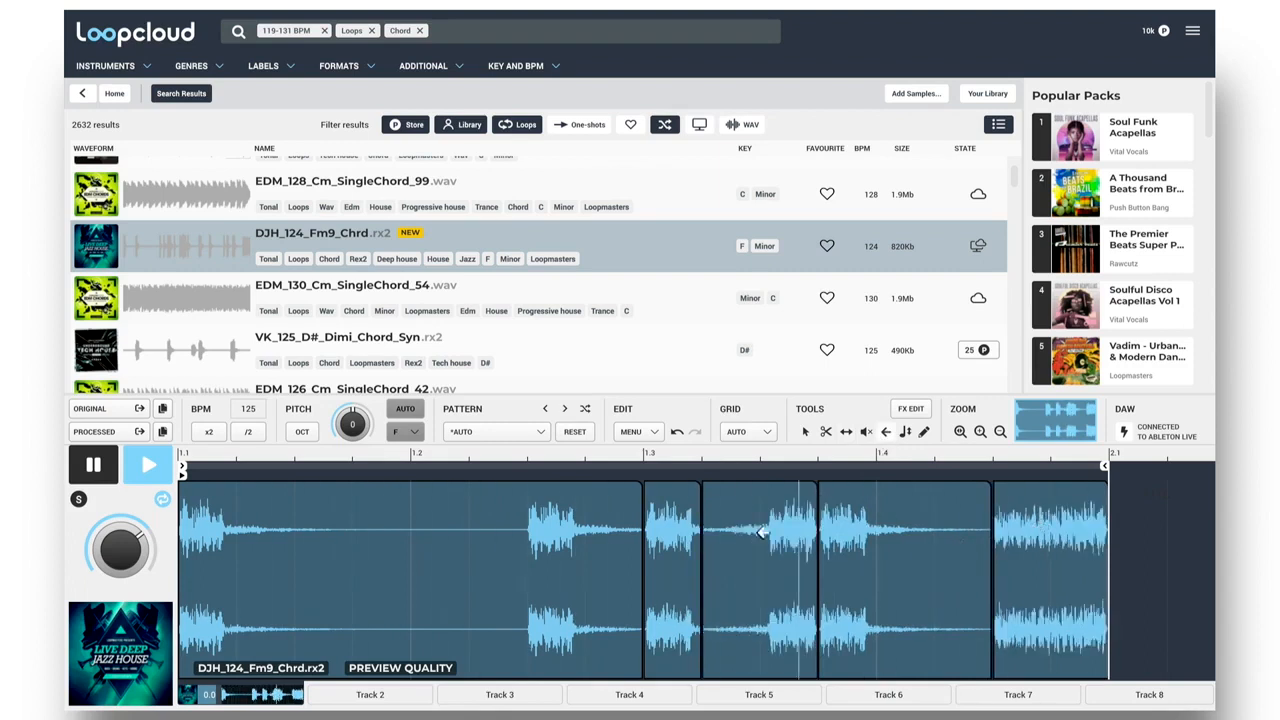
Lower the gain of the three slices from 1.3 onward, the third by 2.7 dB, and add a fade-in to the last slice.
{"action": "left_click", "coordinate": [807, 430]}
{"action": "left_click_drag", "start_coordinate": [672, 484], "coordinate": [672, 499]}
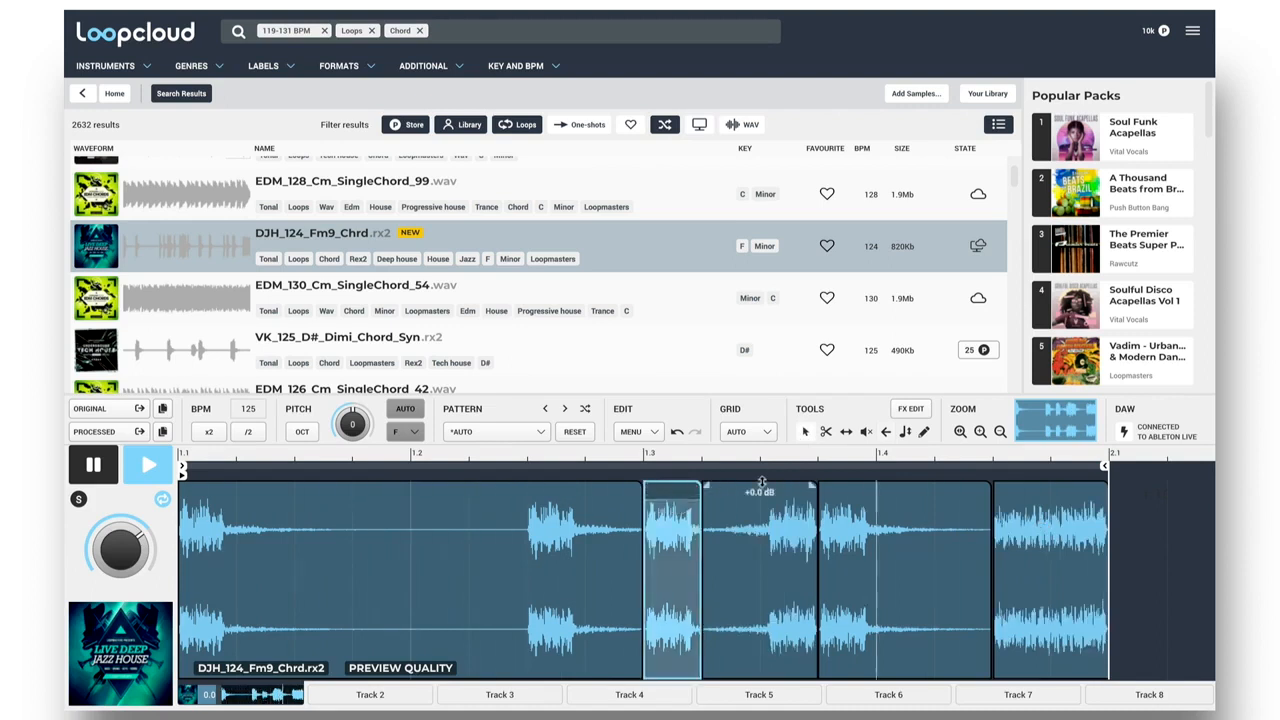
{"action": "left_click_drag", "start_coordinate": [760, 484], "coordinate": [760, 493]}
{"action": "left_click_drag", "start_coordinate": [905, 484], "coordinate": [905, 489]}
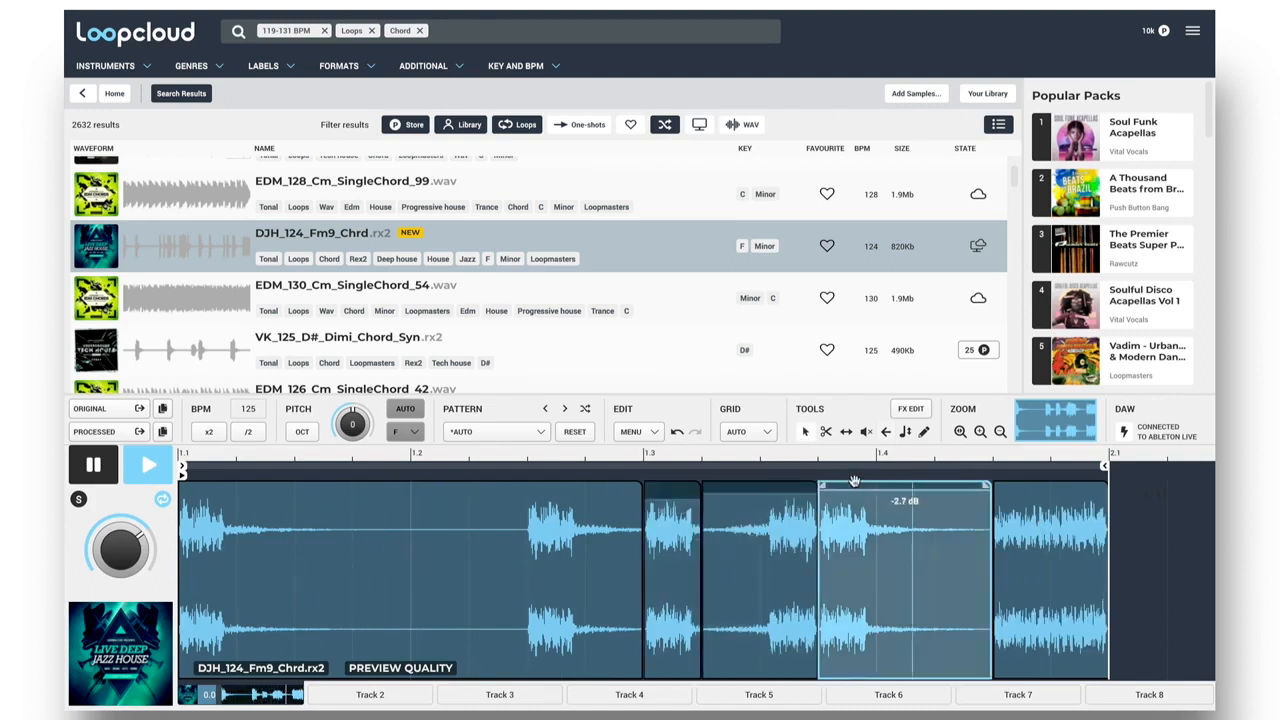
{"action": "left_click_drag", "start_coordinate": [998, 485], "coordinate": [1036, 485]}
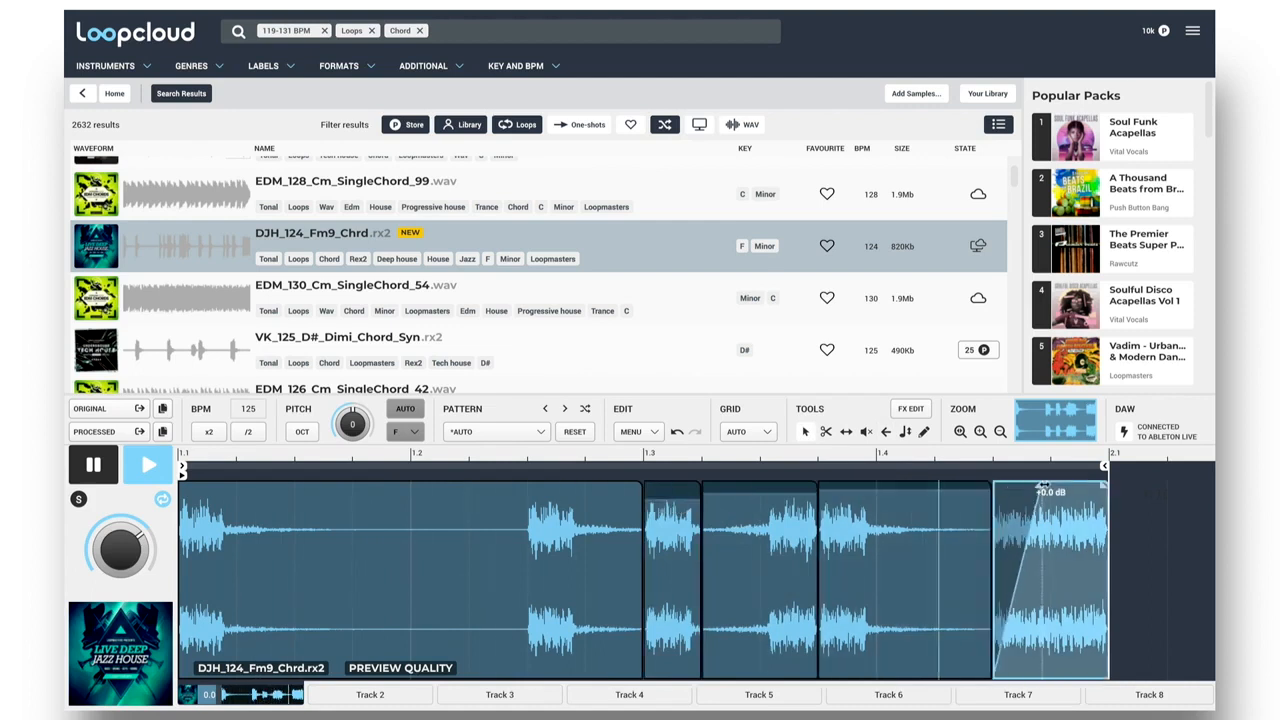
Split the first slice before its second chord hit and pitch the resulting slice up by 1.00 semitone.
{"action": "left_click", "coordinate": [525, 544]}
{"action": "scroll", "coordinate": [534, 546], "scroll_direction": "up", "scroll_amount": 1}
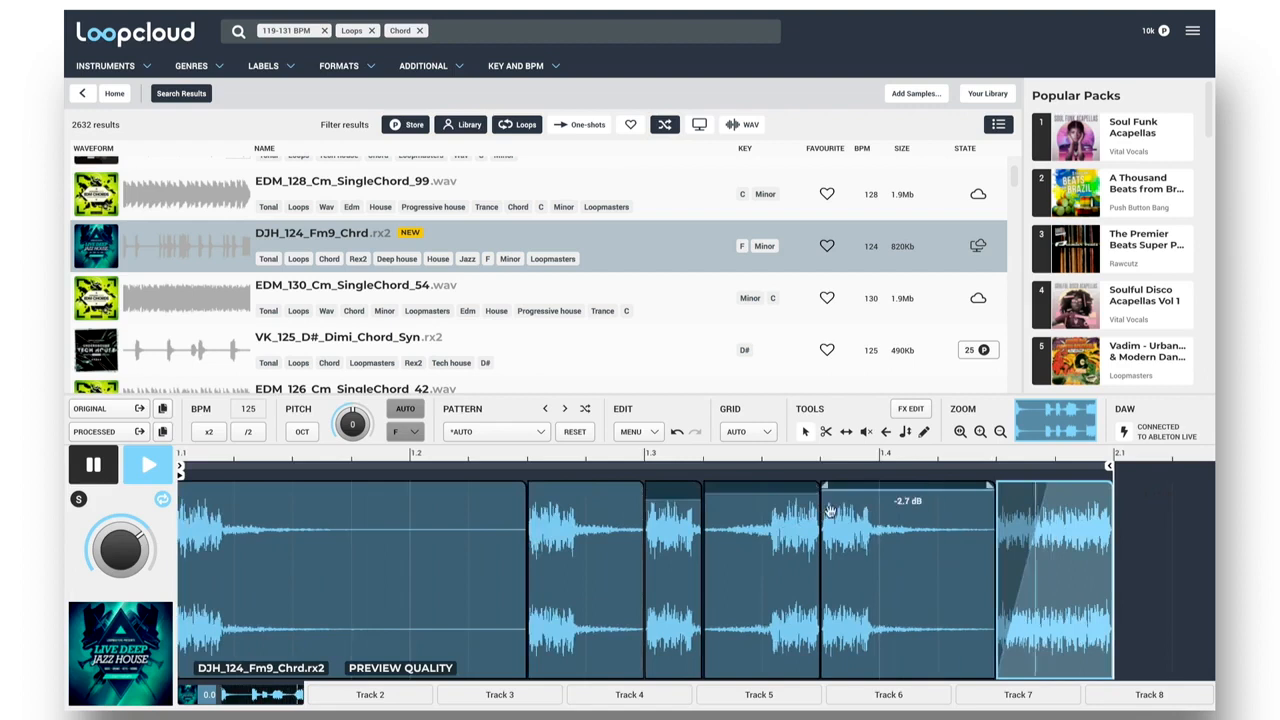
{"action": "left_click", "coordinate": [905, 433]}
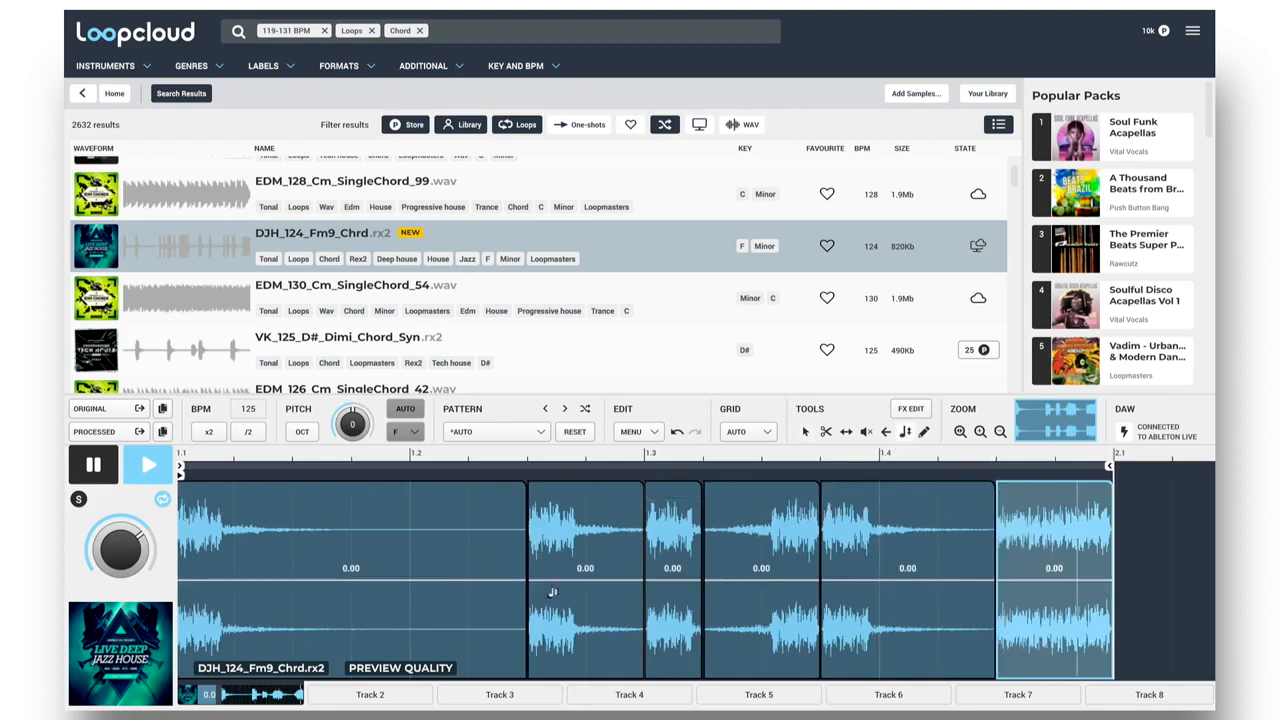
{"action": "left_click_drag", "start_coordinate": [586, 580], "coordinate": [586, 576]}
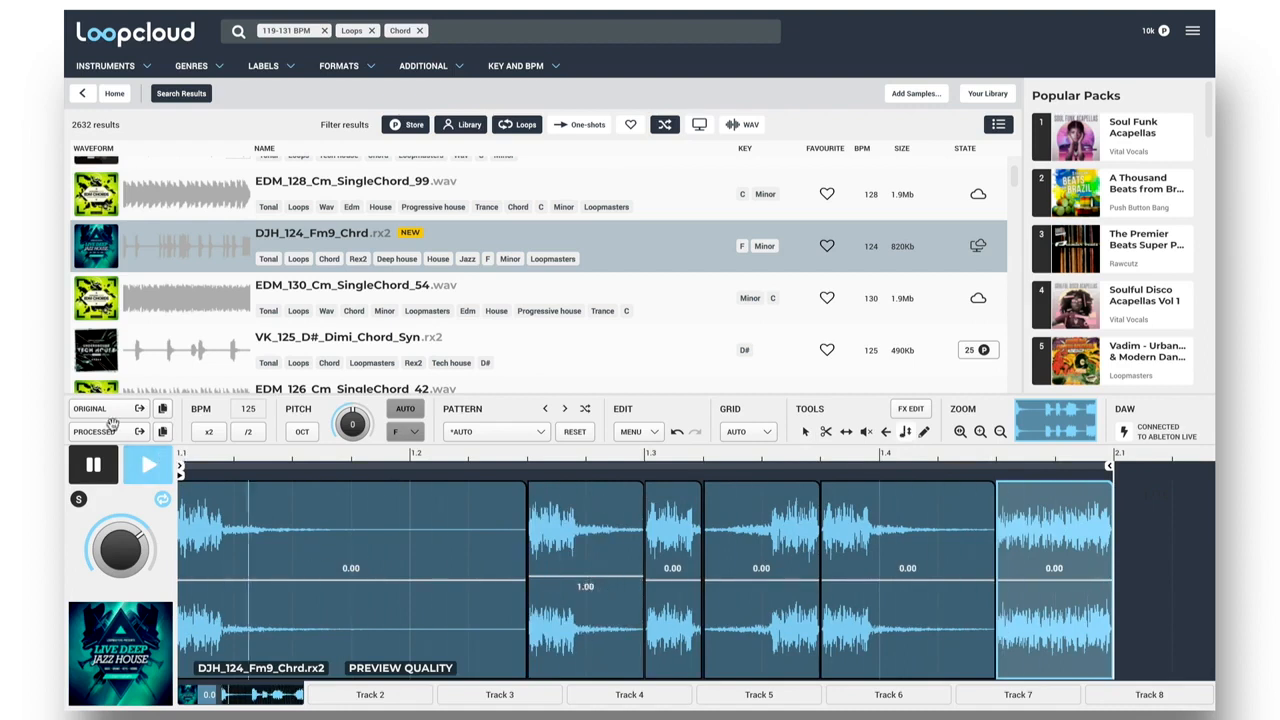
Stop the preview, bring the processed chord loop into Ableton Live's track 5, open and play the clip, and briefly solo the track.
{"action": "key", "text": "space"}
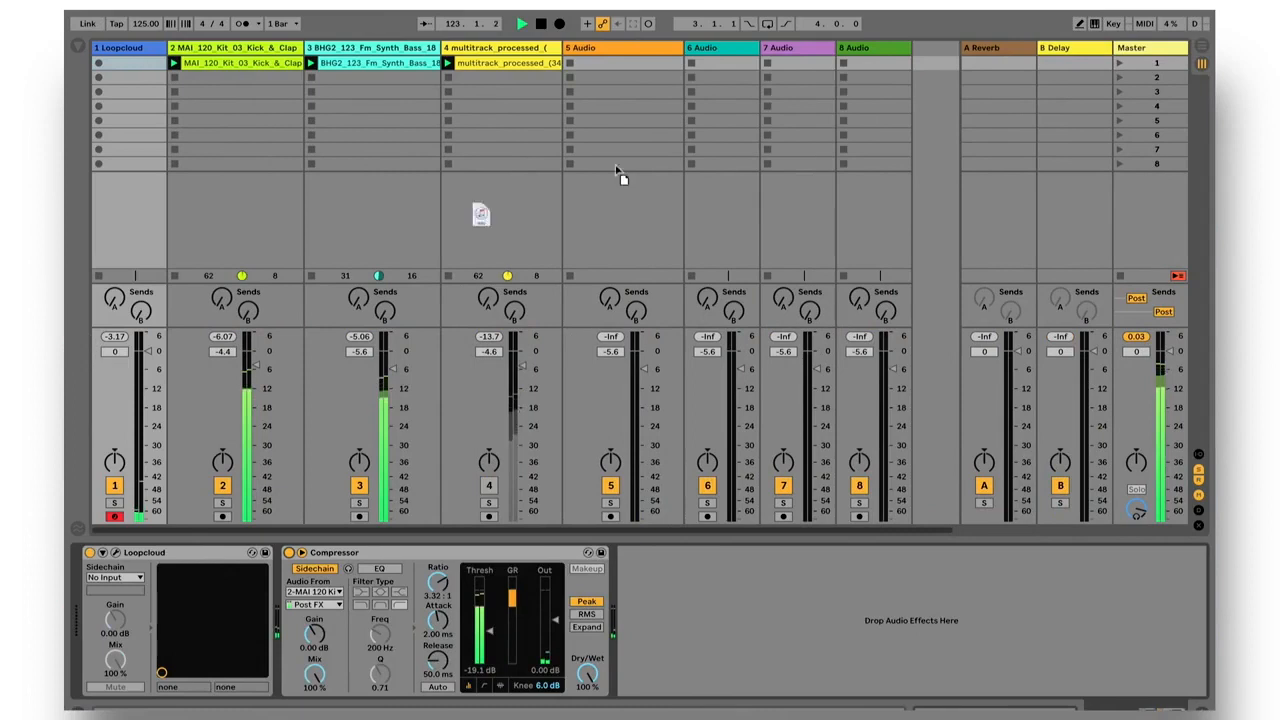
{"action": "left_click_drag", "start_coordinate": [620, 177], "coordinate": [575, 68]}
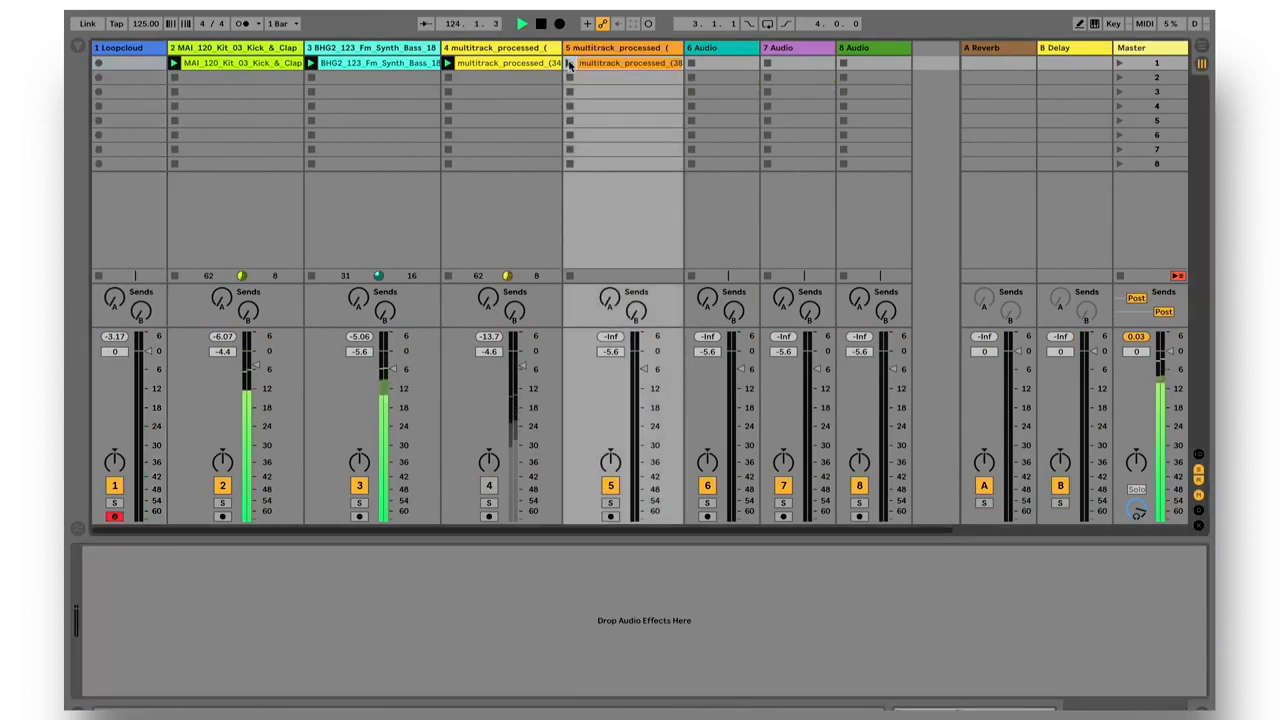
{"action": "double_click", "coordinate": [597, 65]}
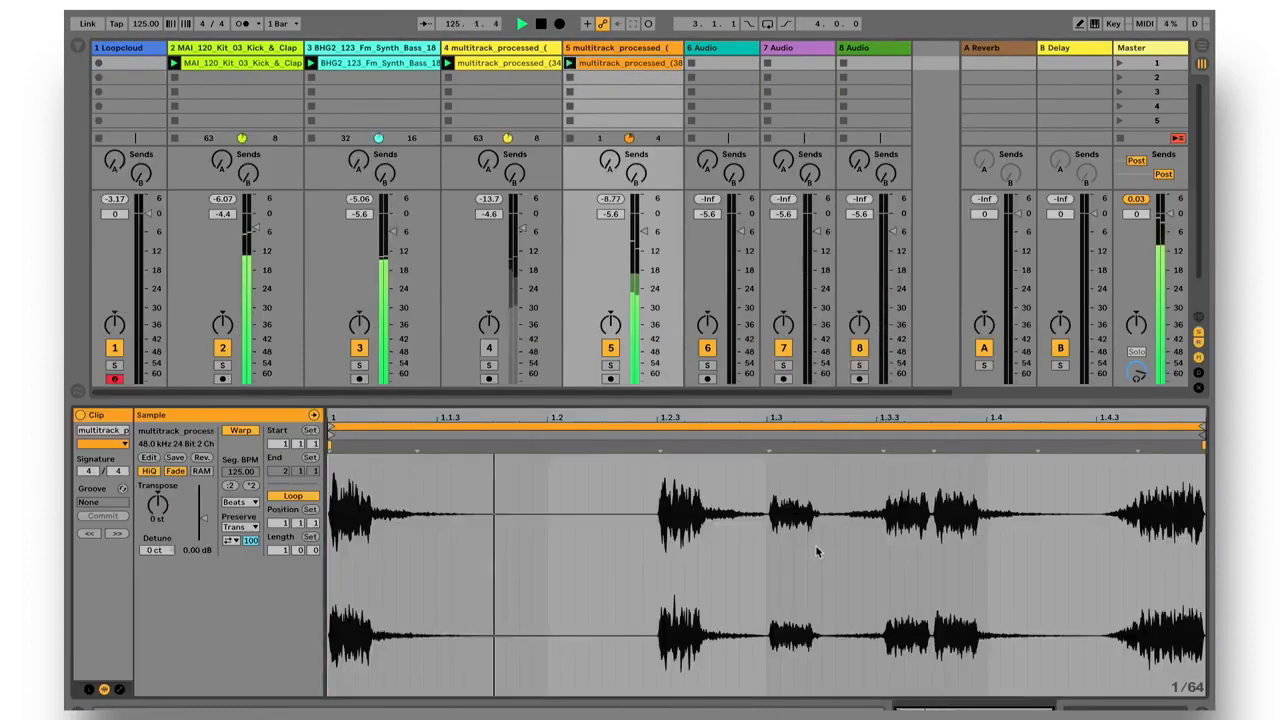
{"action": "left_click", "coordinate": [610, 366]}
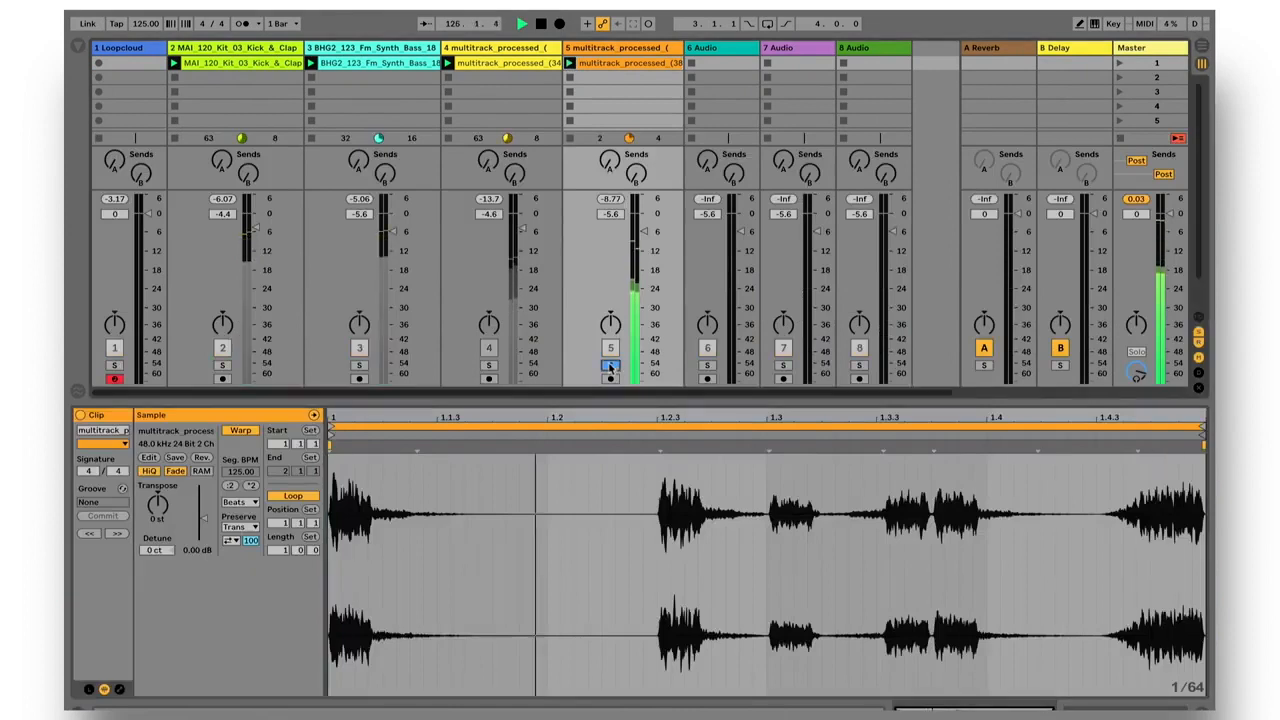
{"action": "left_click", "coordinate": [610, 366]}
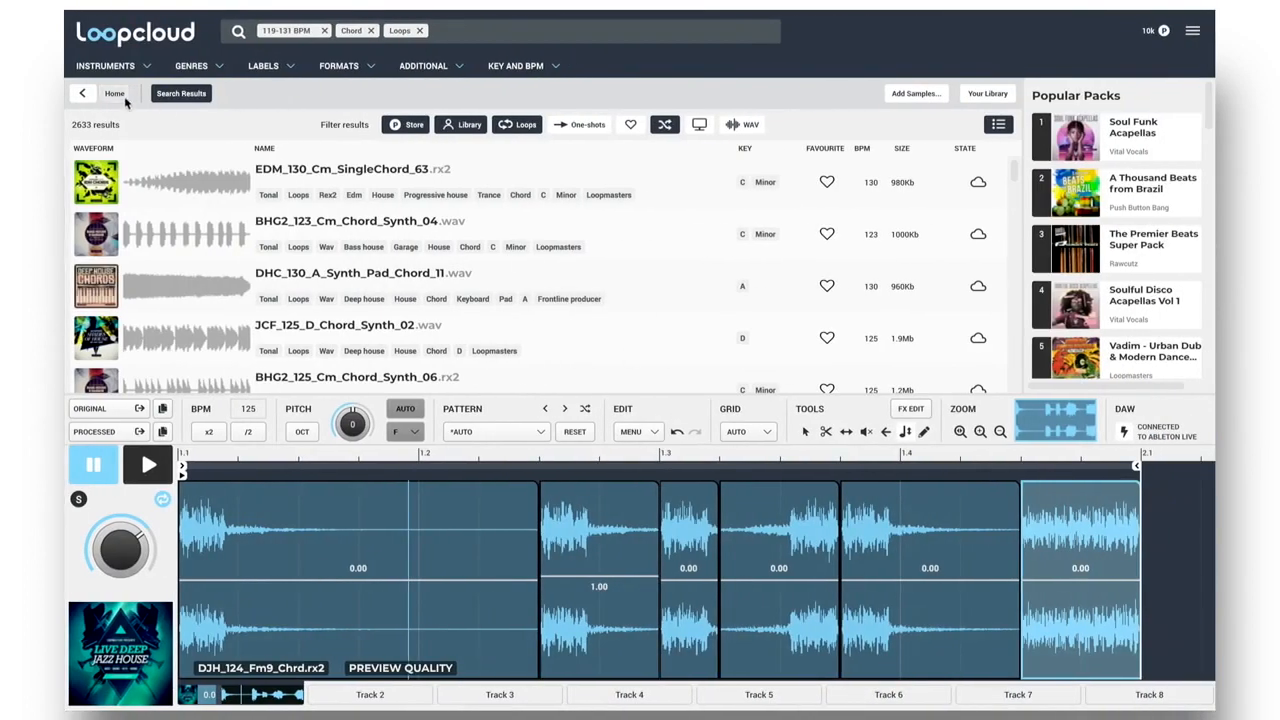
Switch to Loopcloud, clear the previous search and search for Shaker samples limited to one-shots.
{"action": "left_click", "coordinate": [116, 94]}
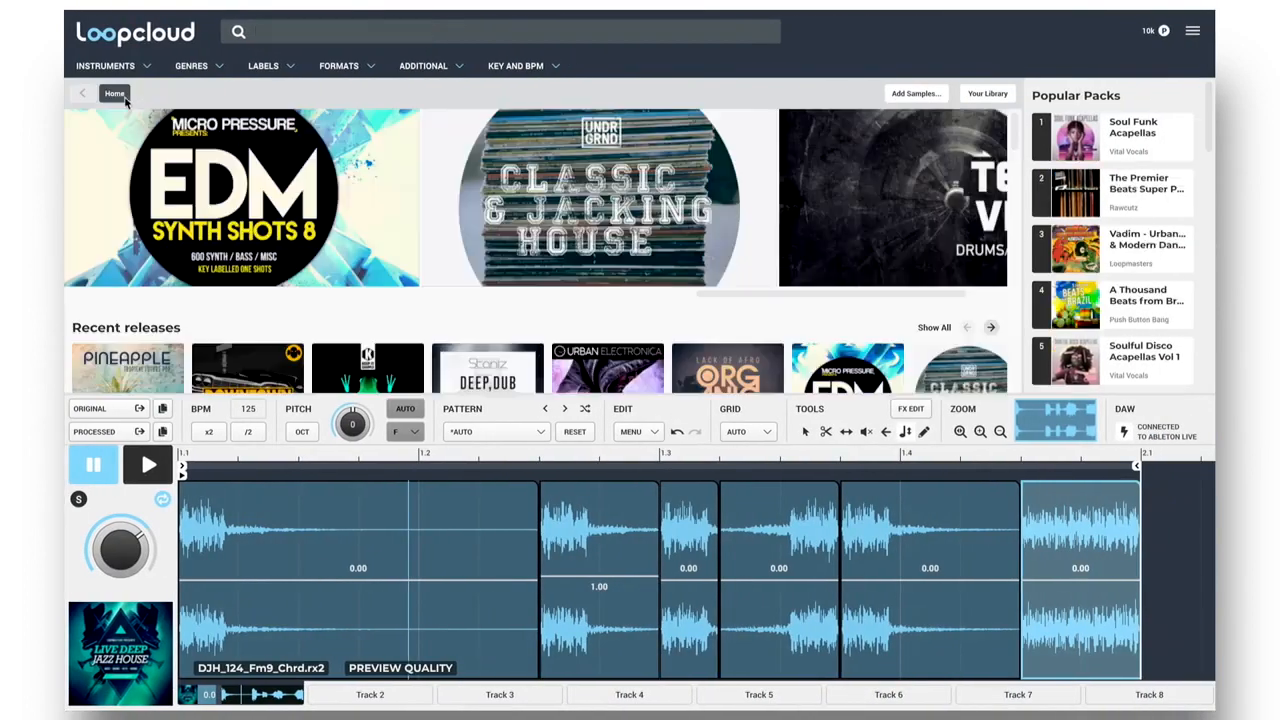
{"action": "left_click", "coordinate": [148, 67]}
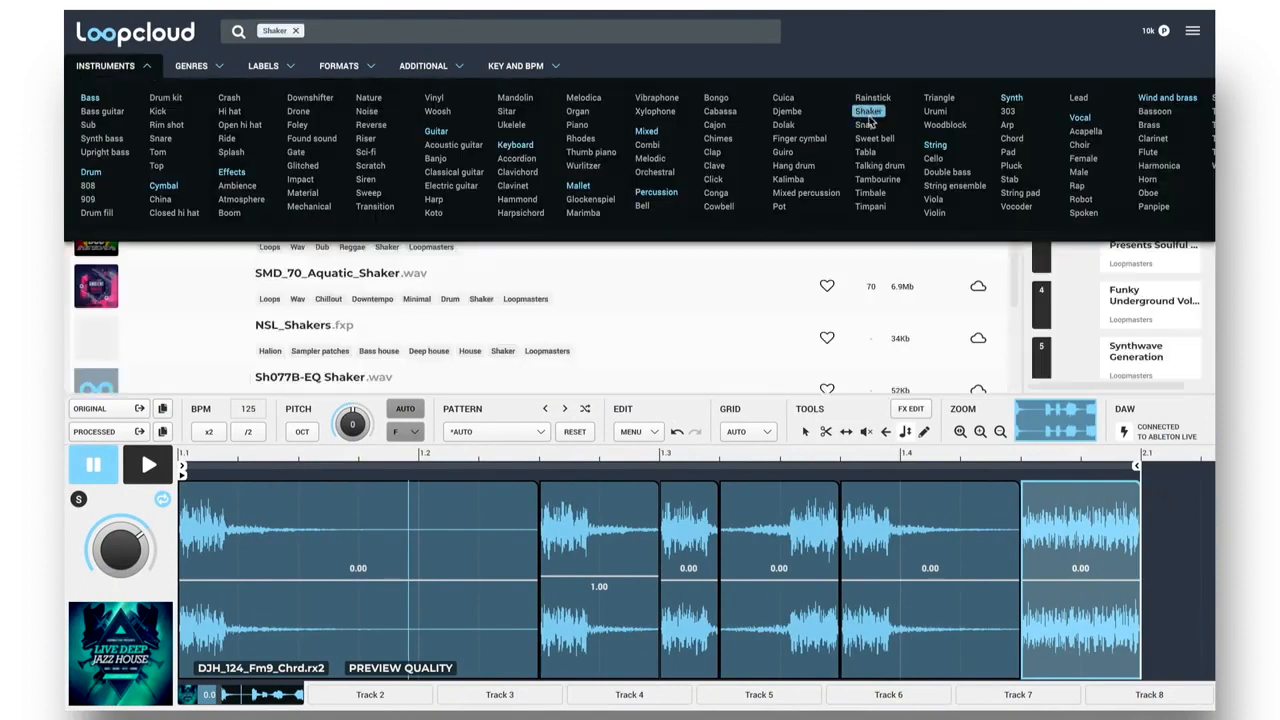
{"action": "left_click", "coordinate": [150, 68]}
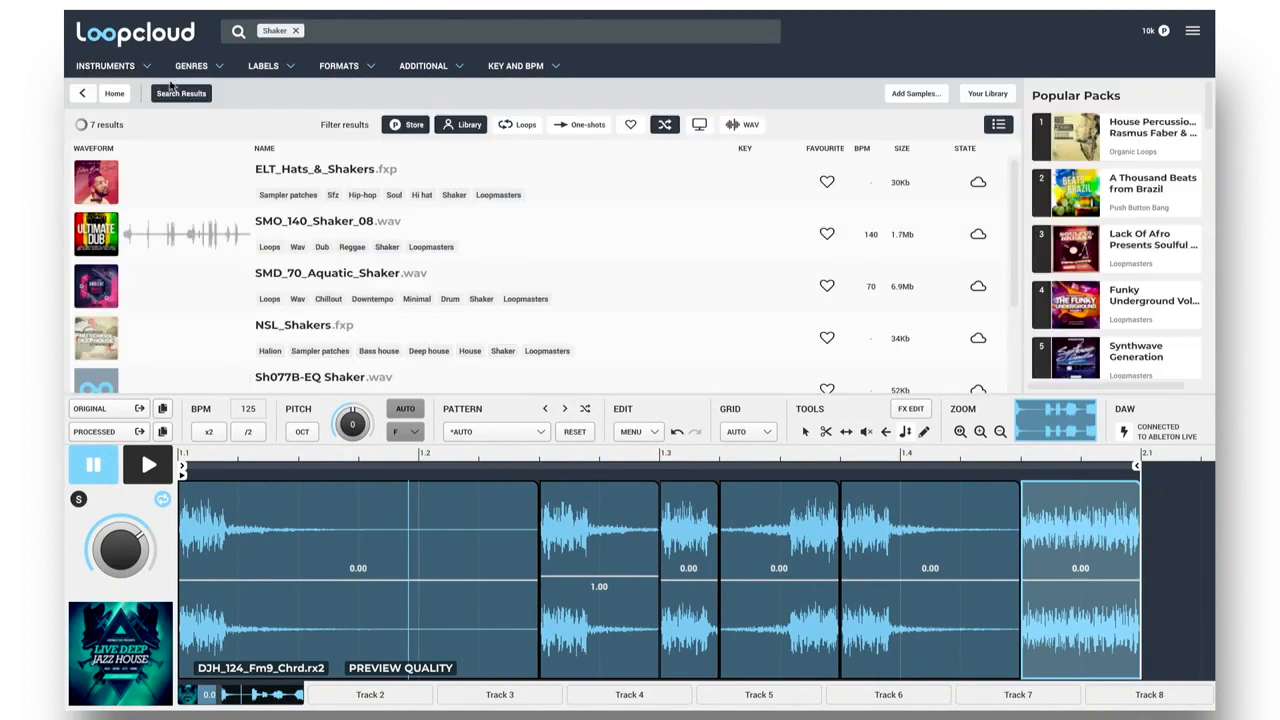
{"action": "left_click", "coordinate": [578, 125]}
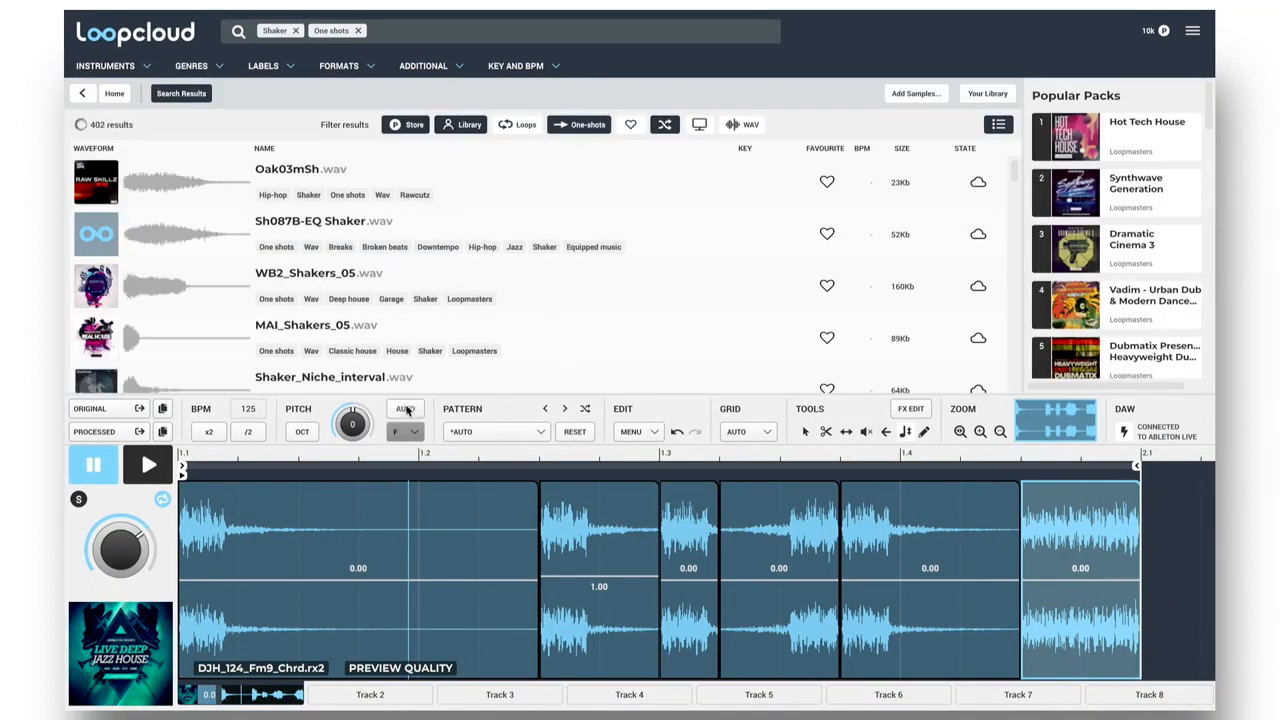
Turn the one-shot preview into a rhythm with the Shaker 1 factory pattern from Hats and Shakers.
{"action": "left_click", "coordinate": [538, 436]}
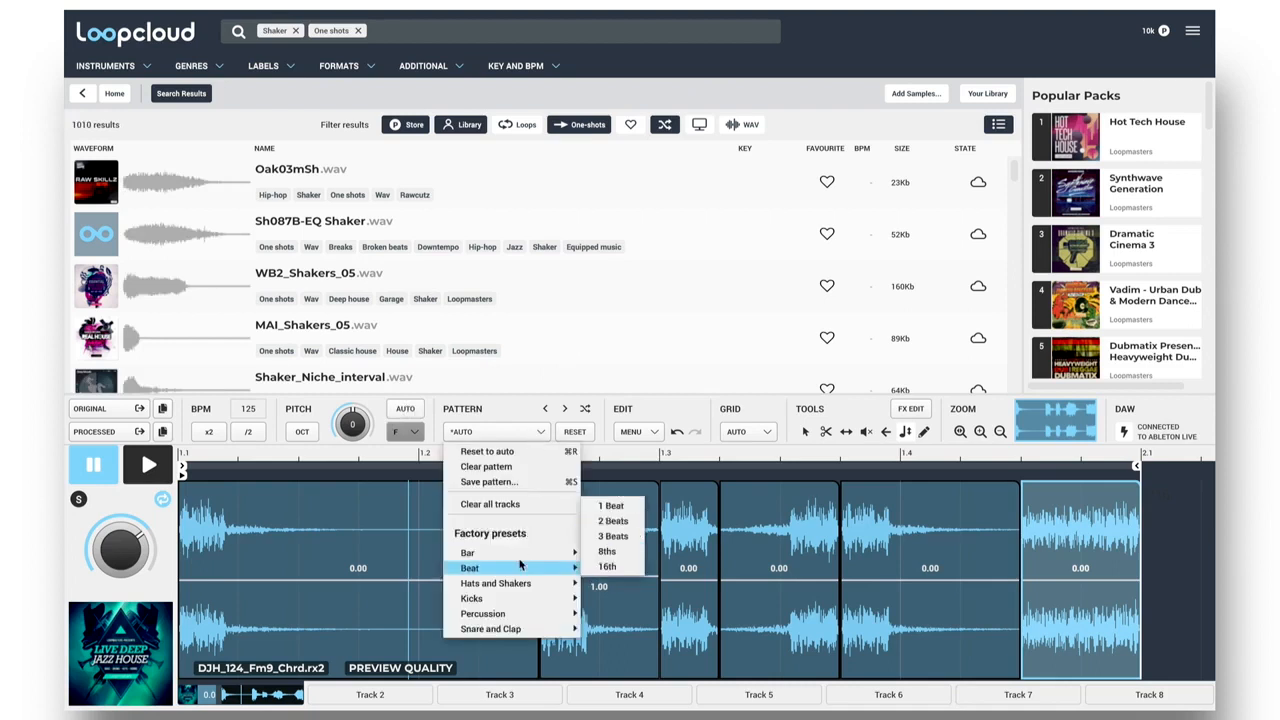
{"action": "mouse_move", "coordinate": [515, 608]}
{"action": "mouse_move", "coordinate": [518, 586]}
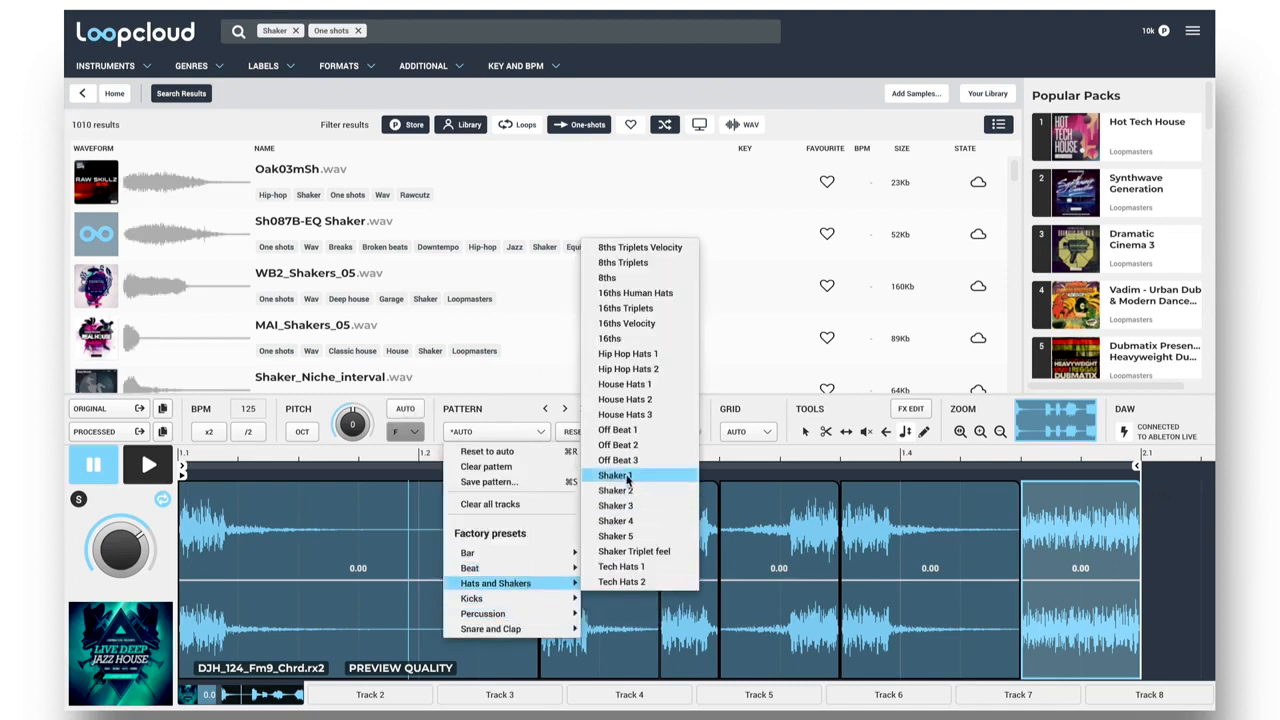
{"action": "left_click", "coordinate": [628, 481]}
Audition the shaker one-shots in order from Oak03mSh.wav through Shaker_Niche_interval.wav.
{"action": "left_click", "coordinate": [312, 178]}
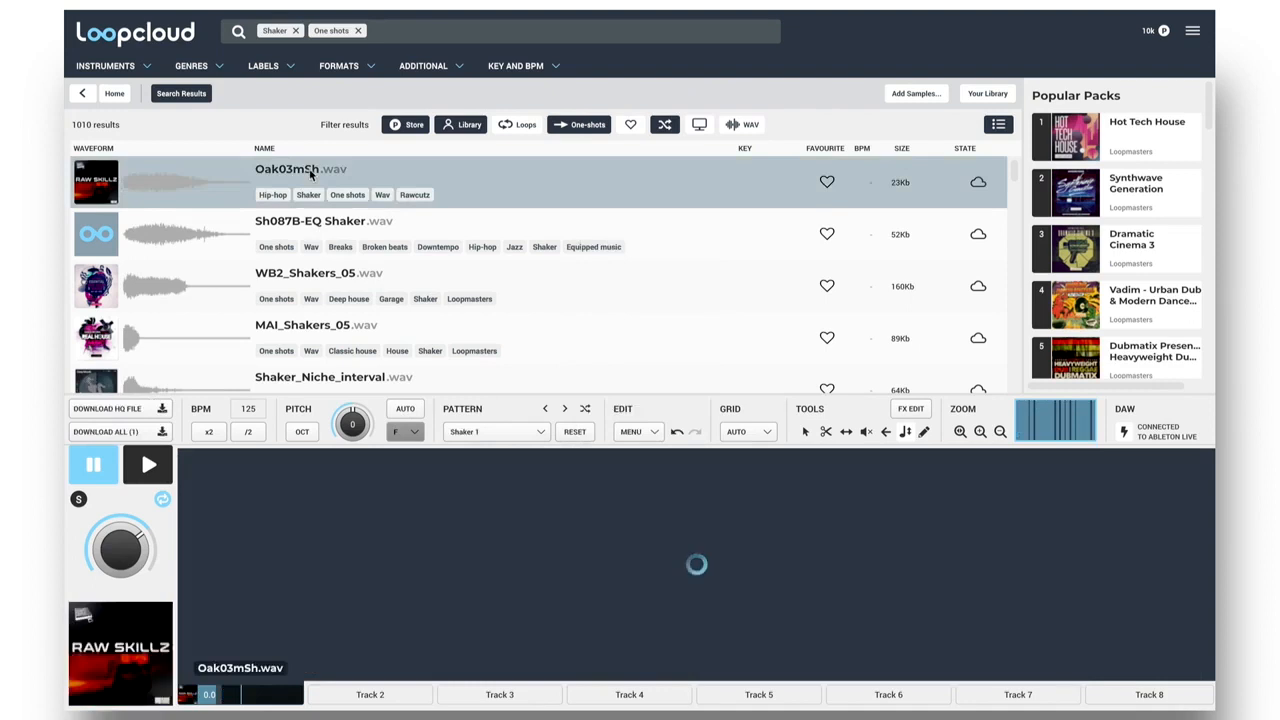
{"action": "key", "text": "Down"}
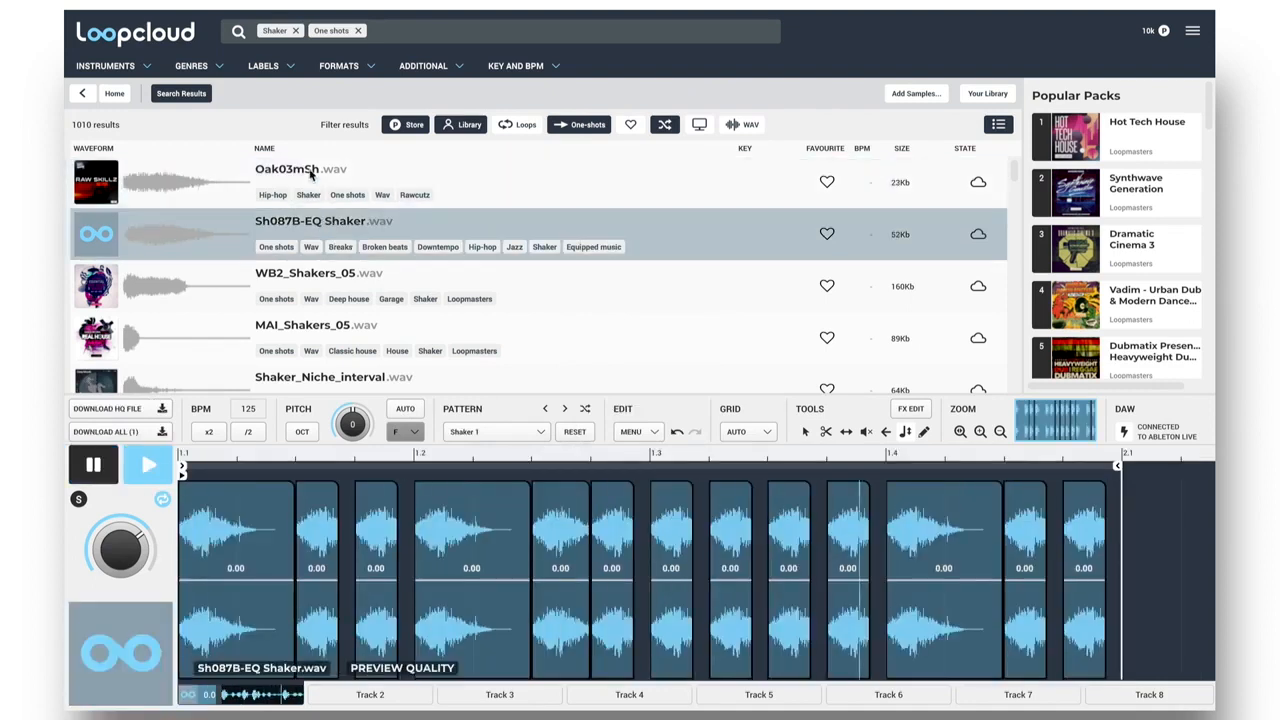
{"action": "key", "text": "Down"}
{"action": "key", "text": "Down"}
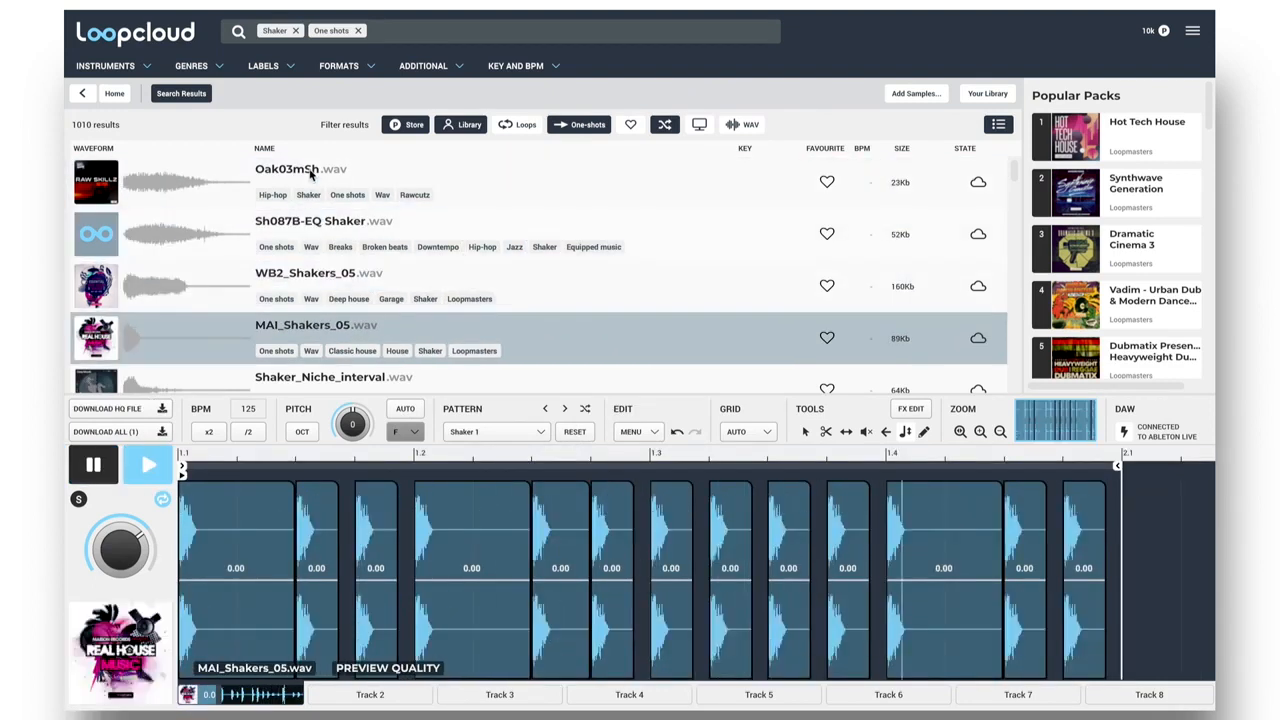
{"action": "key", "text": "Down"}
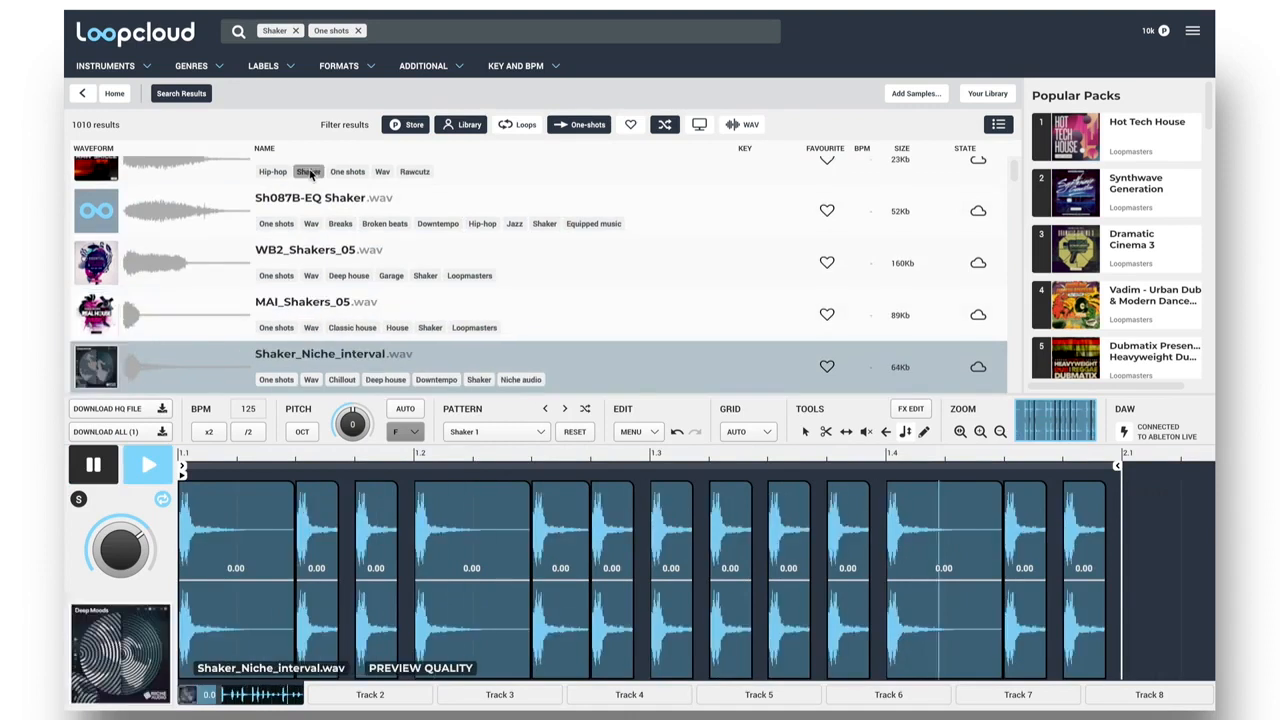
Step through the shaker patterns on Shaker_Niche_interval.wav up to Shaker 5.
{"action": "left_click", "coordinate": [566, 409]}
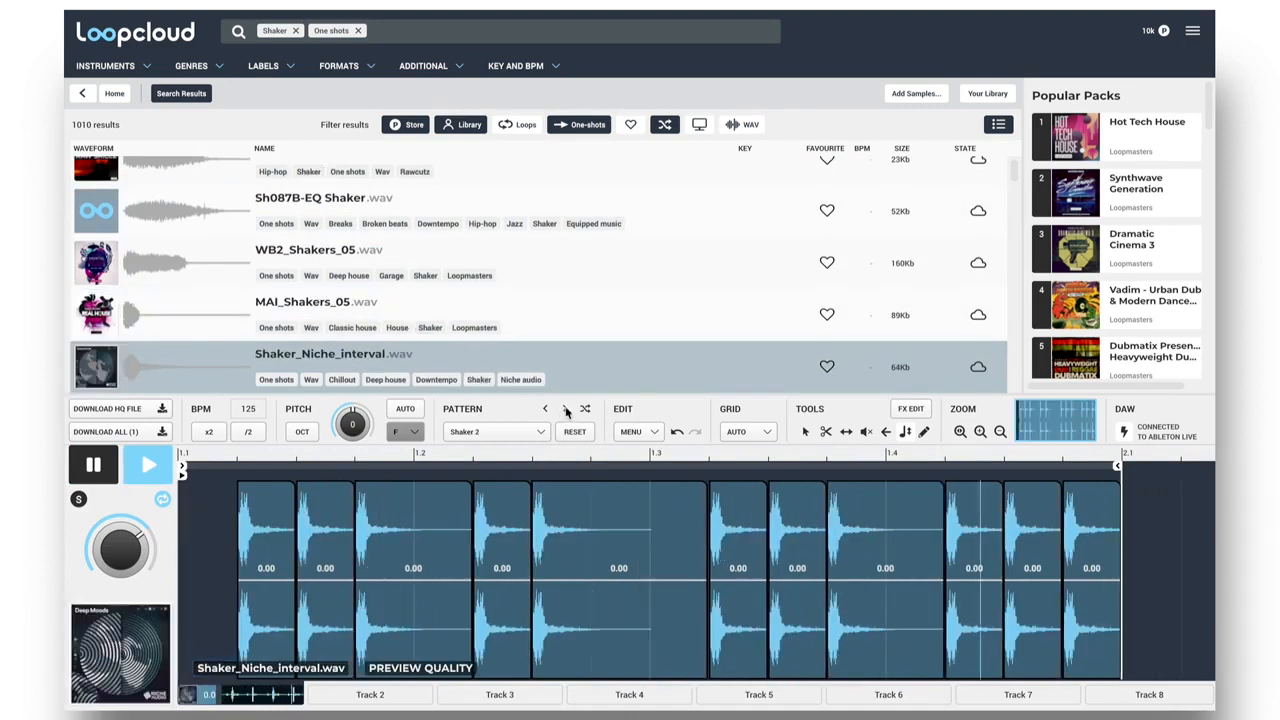
{"action": "left_click", "coordinate": [566, 409]}
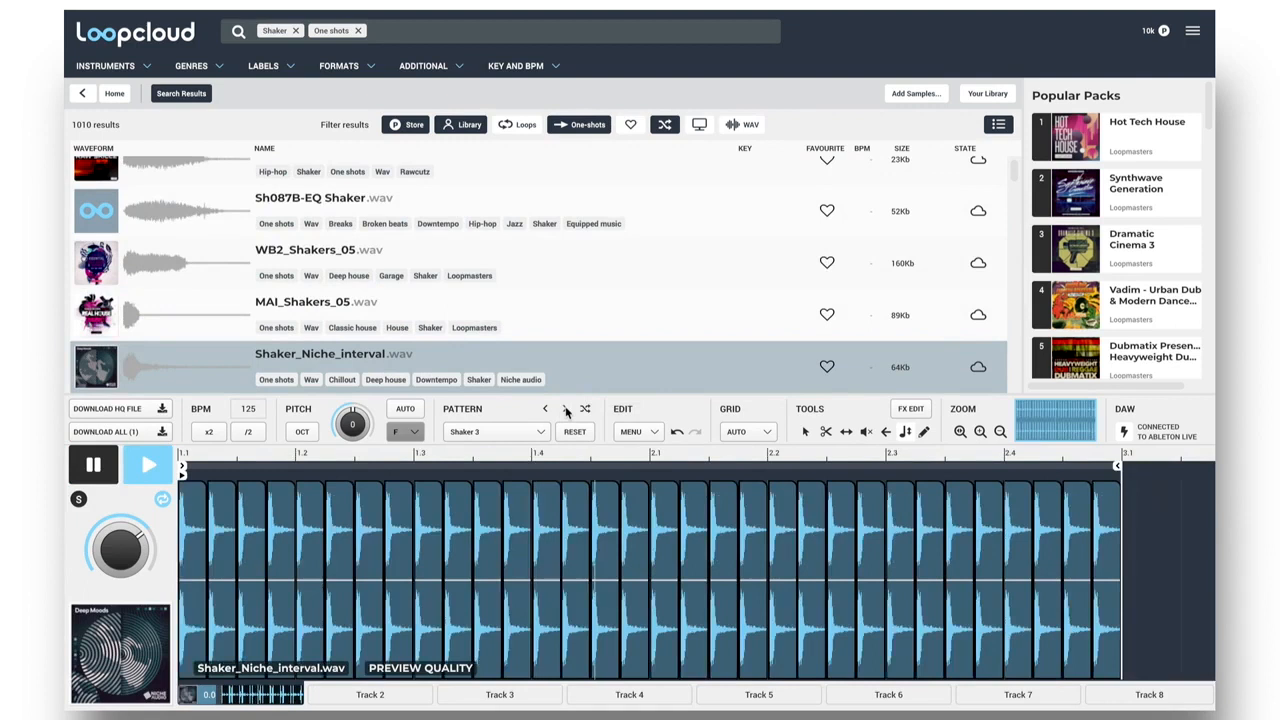
{"action": "left_click", "coordinate": [566, 409]}
{"action": "left_click", "coordinate": [566, 409]}
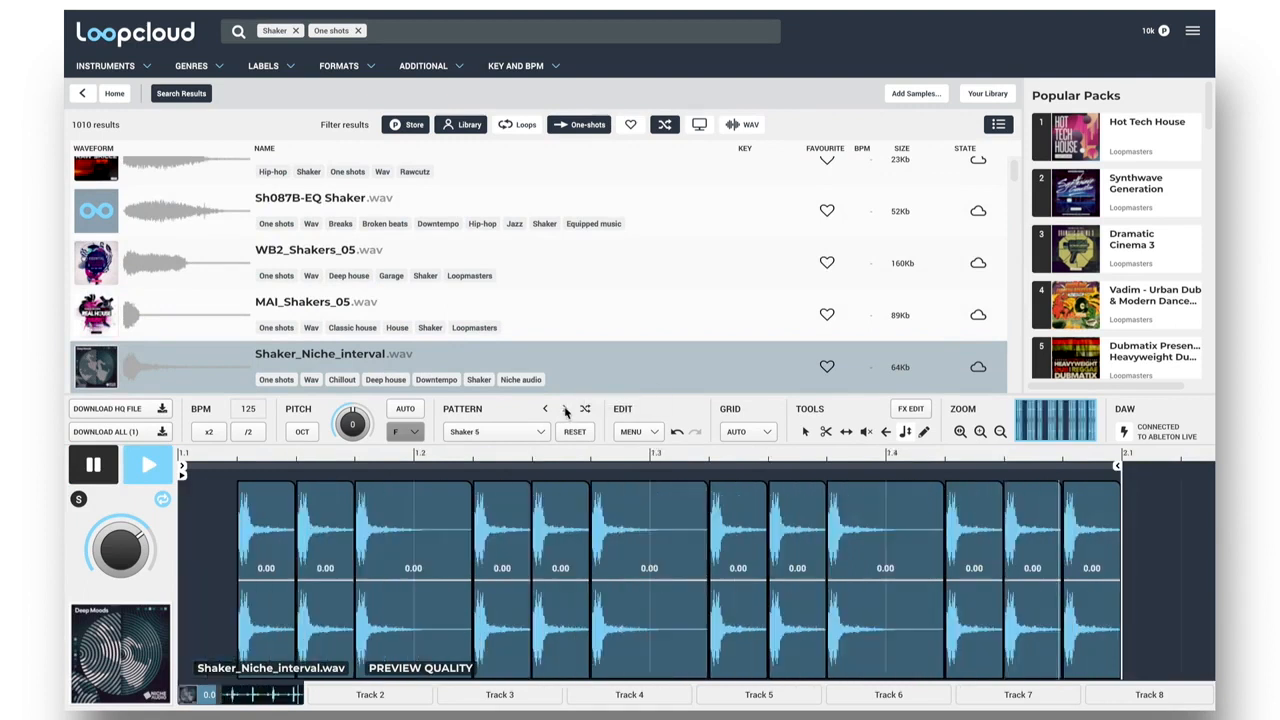
Audition Shaker_Niche_fkc.wav and DJMT42_Rels_Shaker_02.wav with this pattern, and load Sh001B-EQ Shaker.wav.
{"action": "scroll", "coordinate": [400, 318], "scroll_direction": "down", "scroll_amount": 2}
{"action": "left_click", "coordinate": [349, 325]}
{"action": "scroll", "coordinate": [338, 304], "scroll_direction": "down", "scroll_amount": 3}
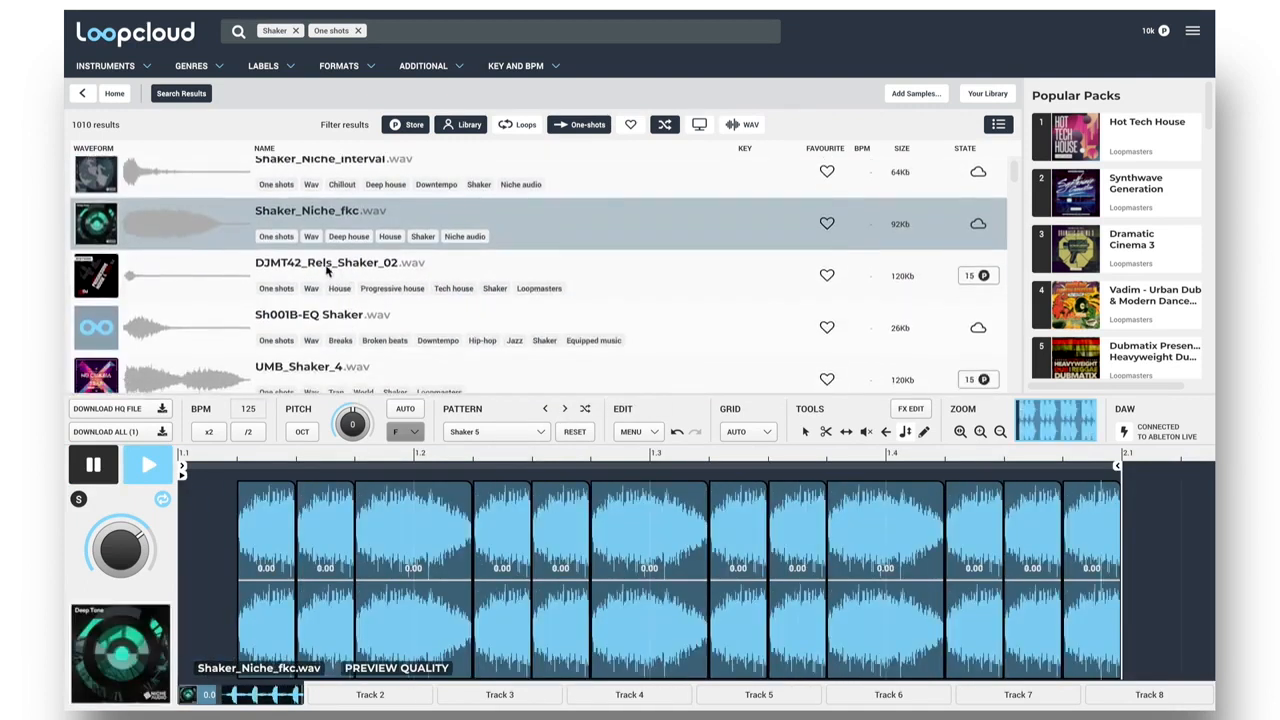
{"action": "left_click", "coordinate": [326, 270]}
{"action": "left_click", "coordinate": [311, 316]}
{"action": "scroll", "coordinate": [311, 315], "scroll_direction": "down", "scroll_amount": 1}
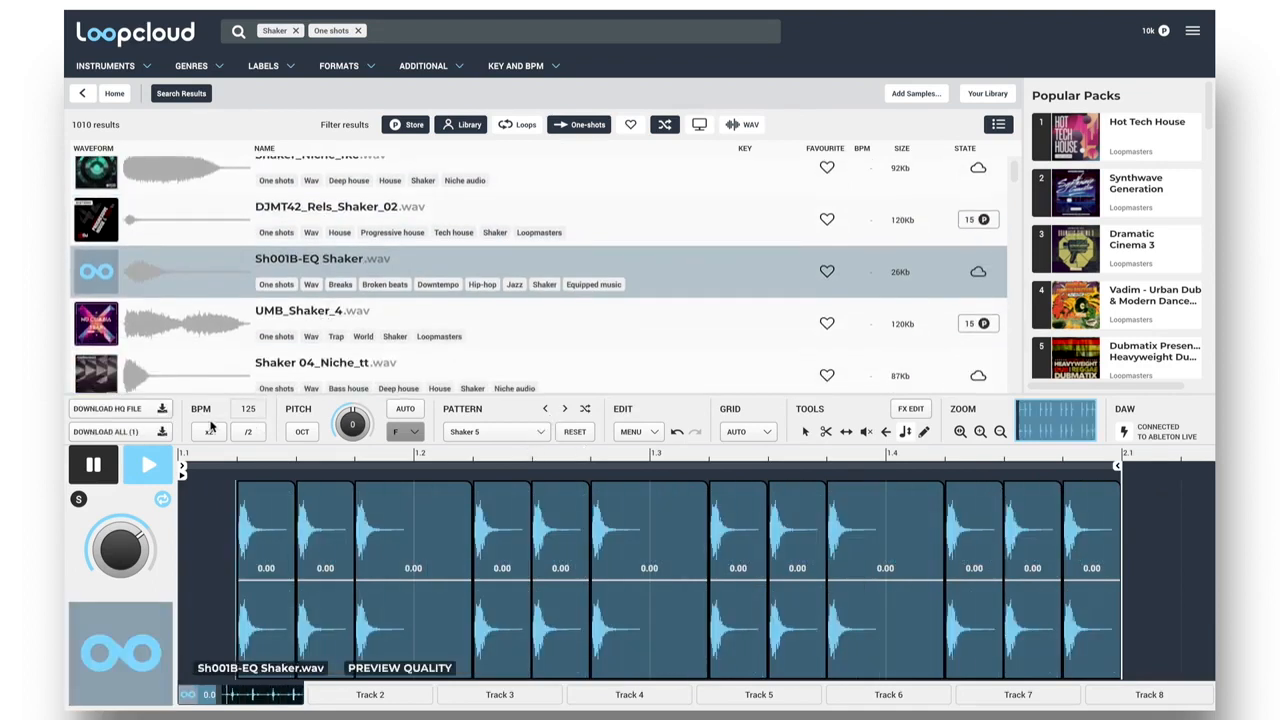
Download the HQ shaker file, bring the processed loop into the first slot of Ableton Live's track 6 and launch it.
{"action": "left_click", "coordinate": [141, 408]}
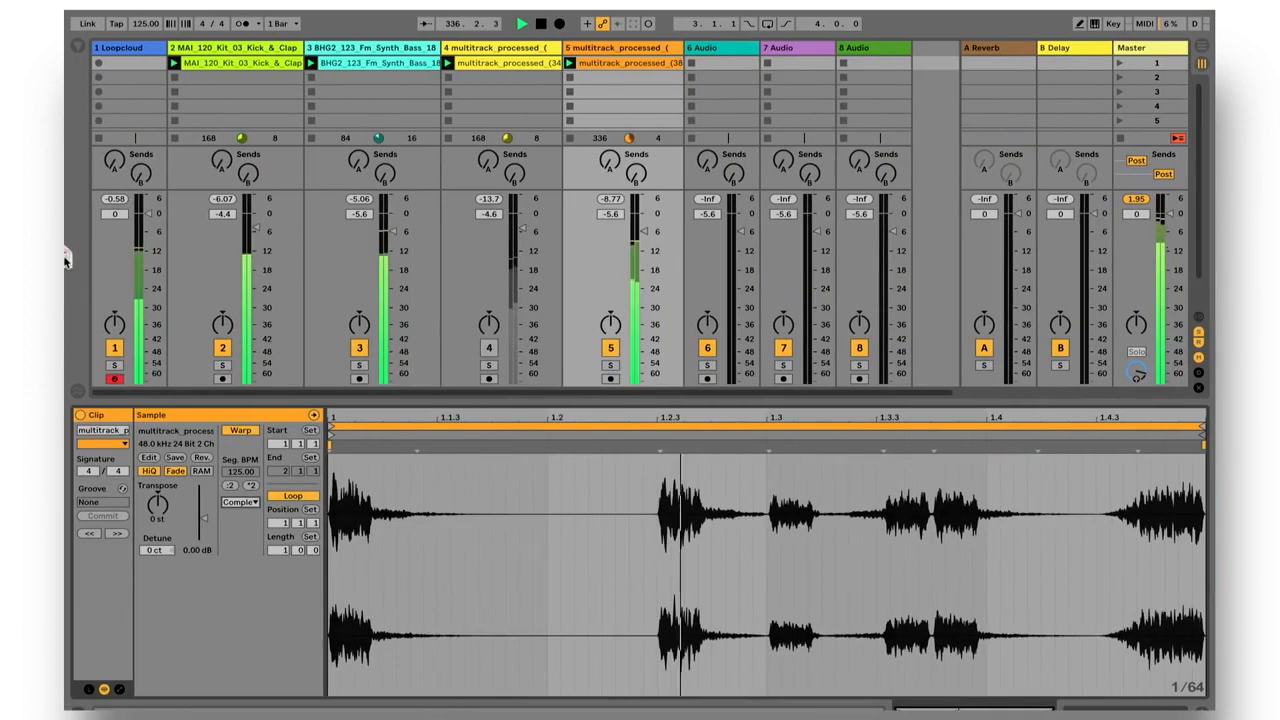
{"action": "left_click_drag", "start_coordinate": [63, 251], "coordinate": [715, 63]}
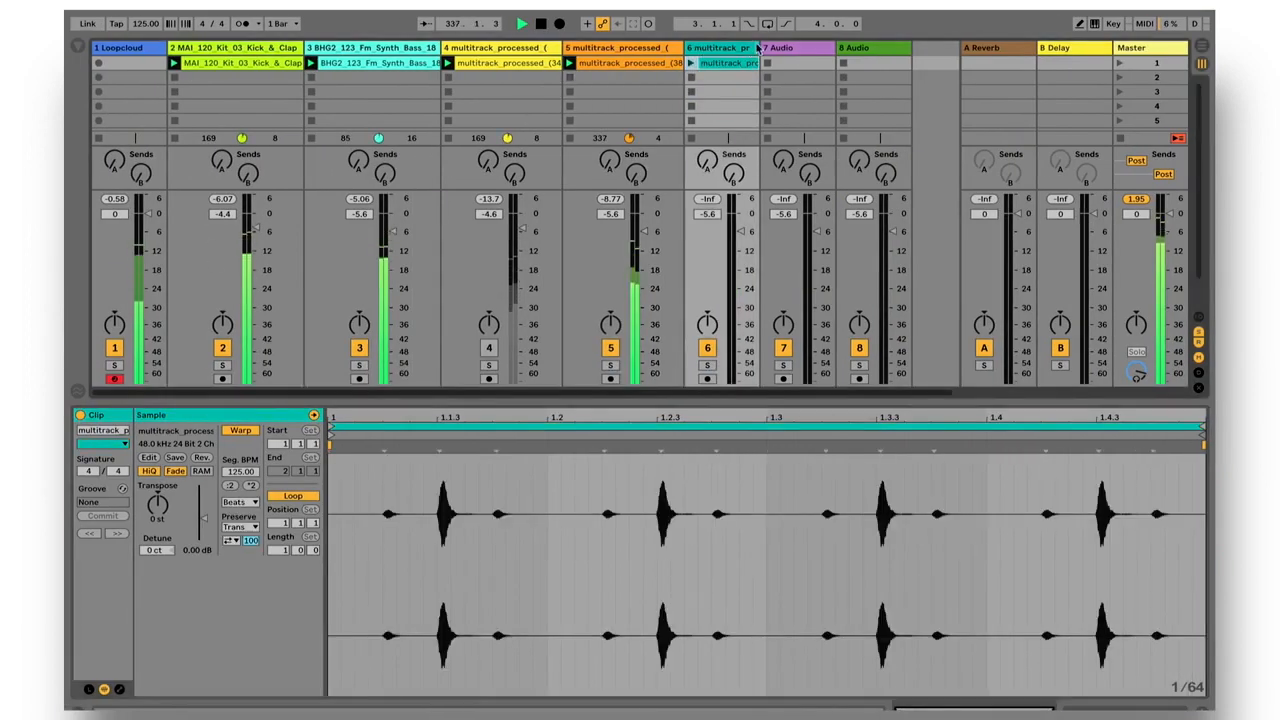
{"action": "left_click", "coordinate": [690, 63]}
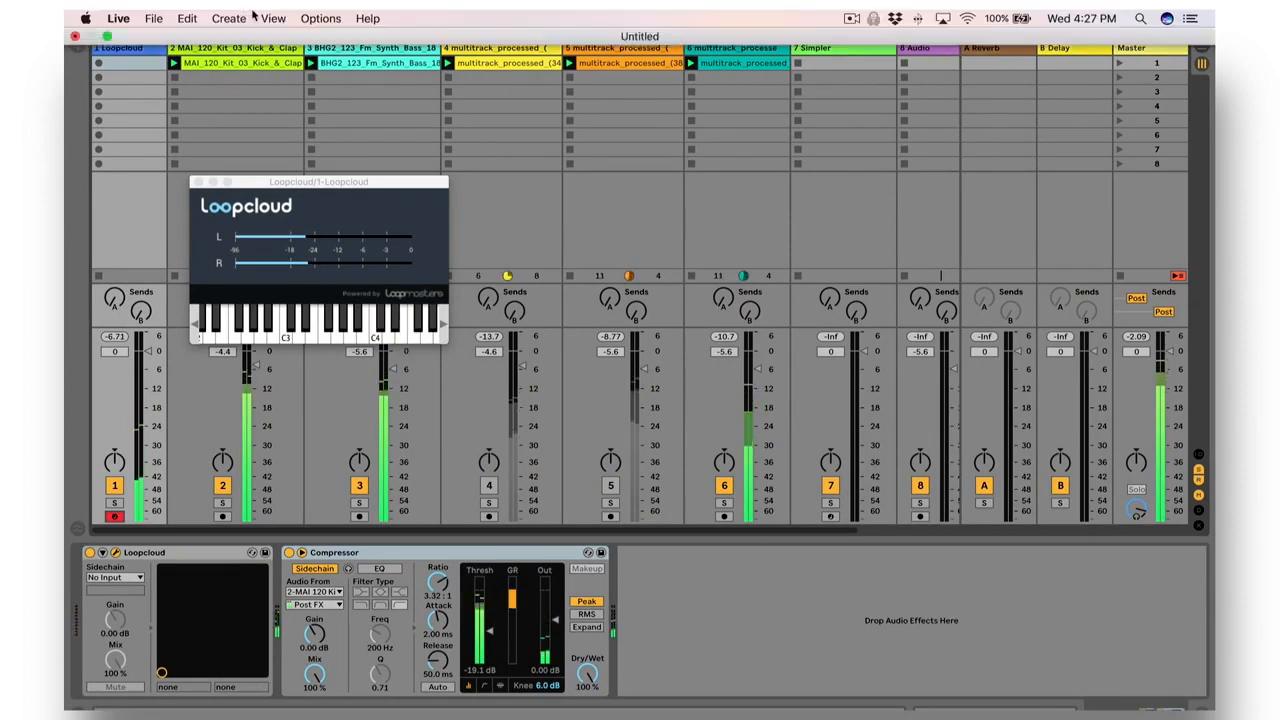
Capture the played MIDI notes as a clip on the Loopcloud track and move it to the first slot of the Simpler track.
{"action": "left_click", "coordinate": [229, 18]}
{"action": "left_click", "coordinate": [240, 66]}
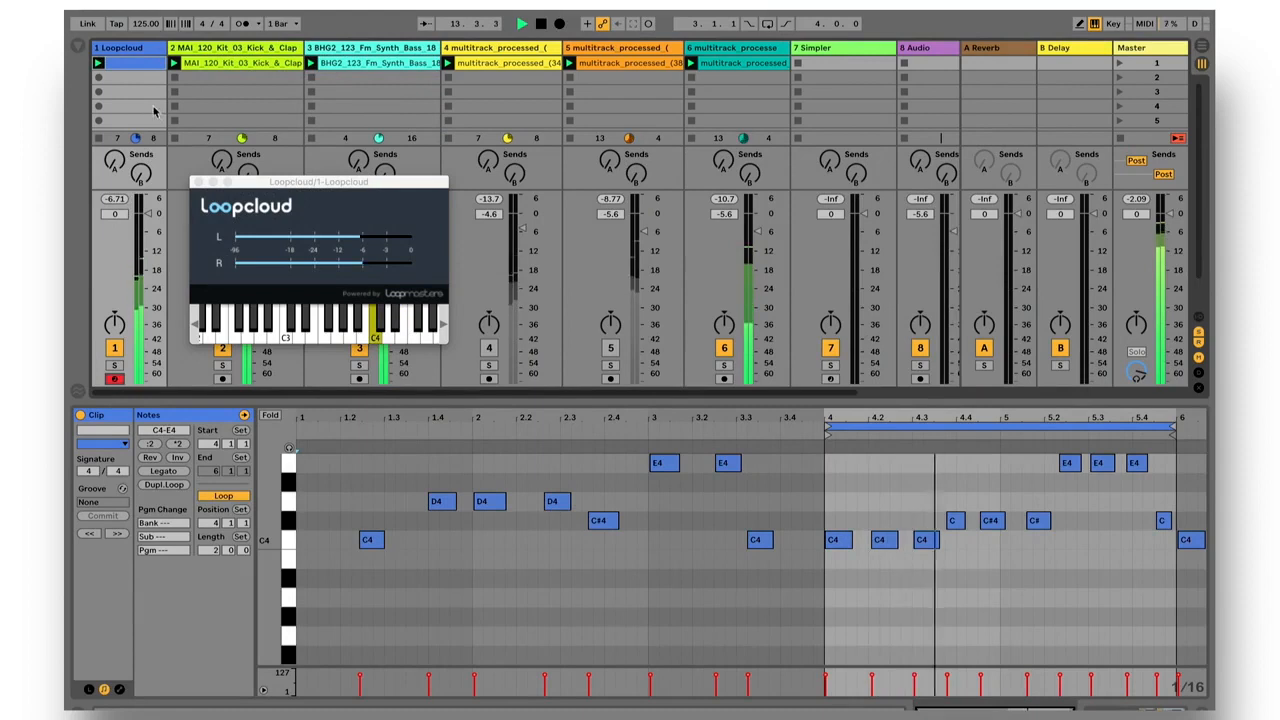
{"action": "left_click", "coordinate": [828, 64]}
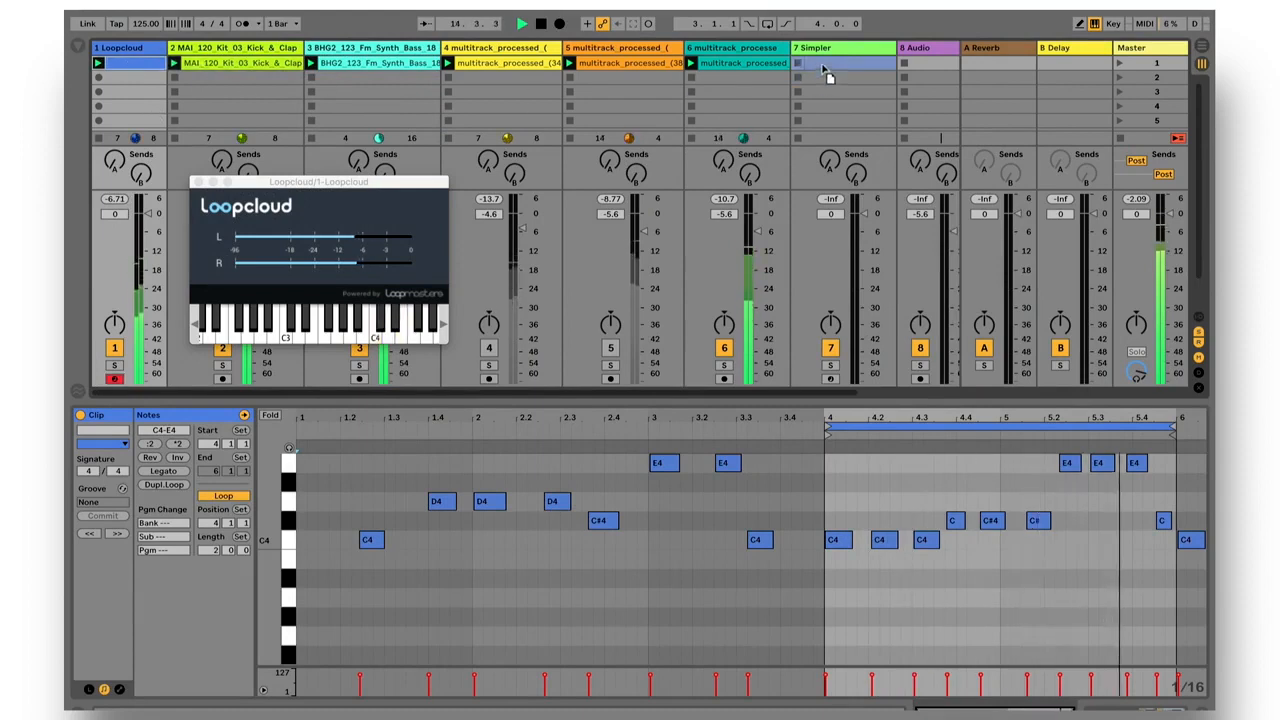
Load the processed wr_rh_pianooctaves_G#m7.wav from Loopcloud into the Simpler on track 7 and open that track's MIDI clip.
{"action": "left_click", "coordinate": [827, 50]}
{"action": "key", "text": "super+Tab"}
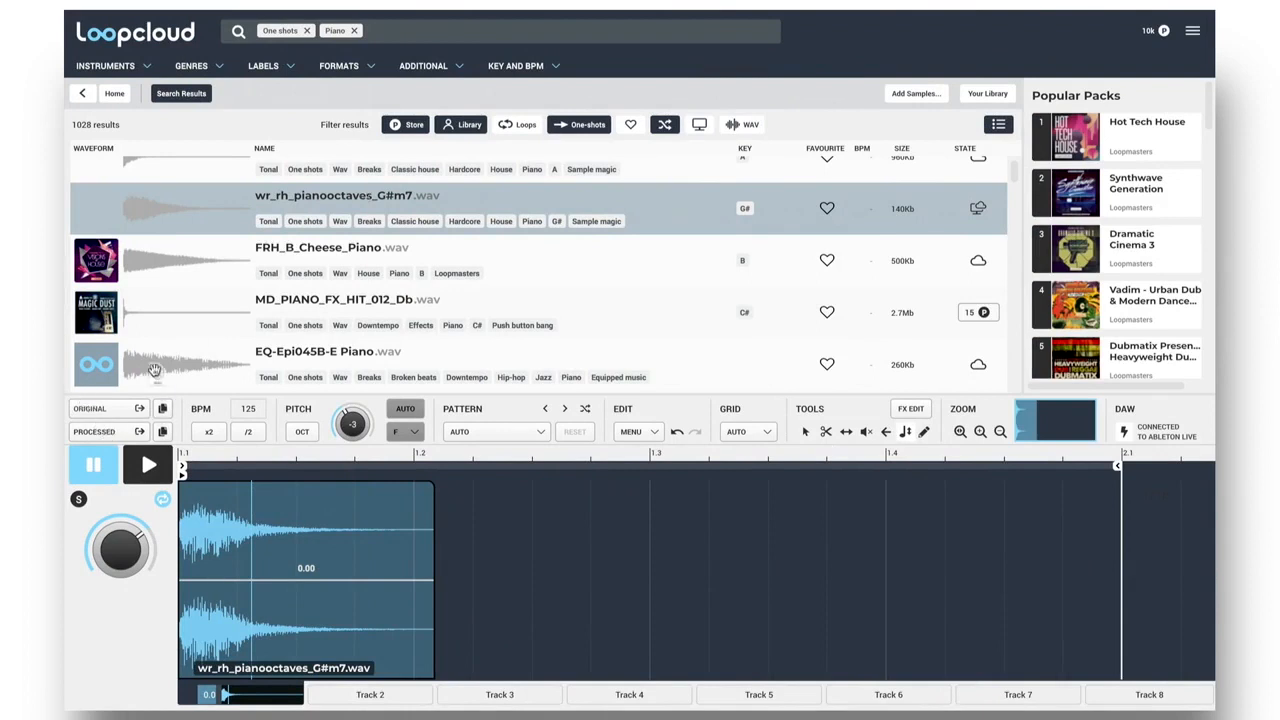
{"action": "left_click_drag", "start_coordinate": [66, 320], "coordinate": [338, 592]}
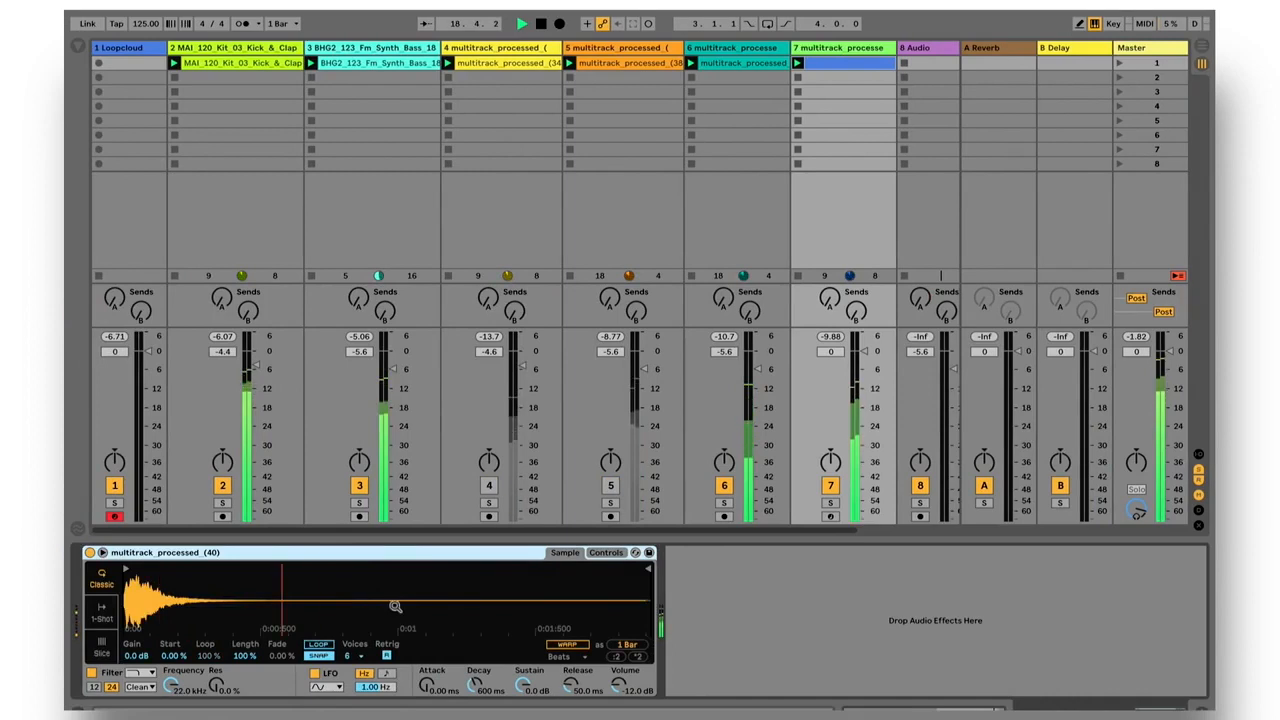
{"action": "double_click", "coordinate": [841, 60]}
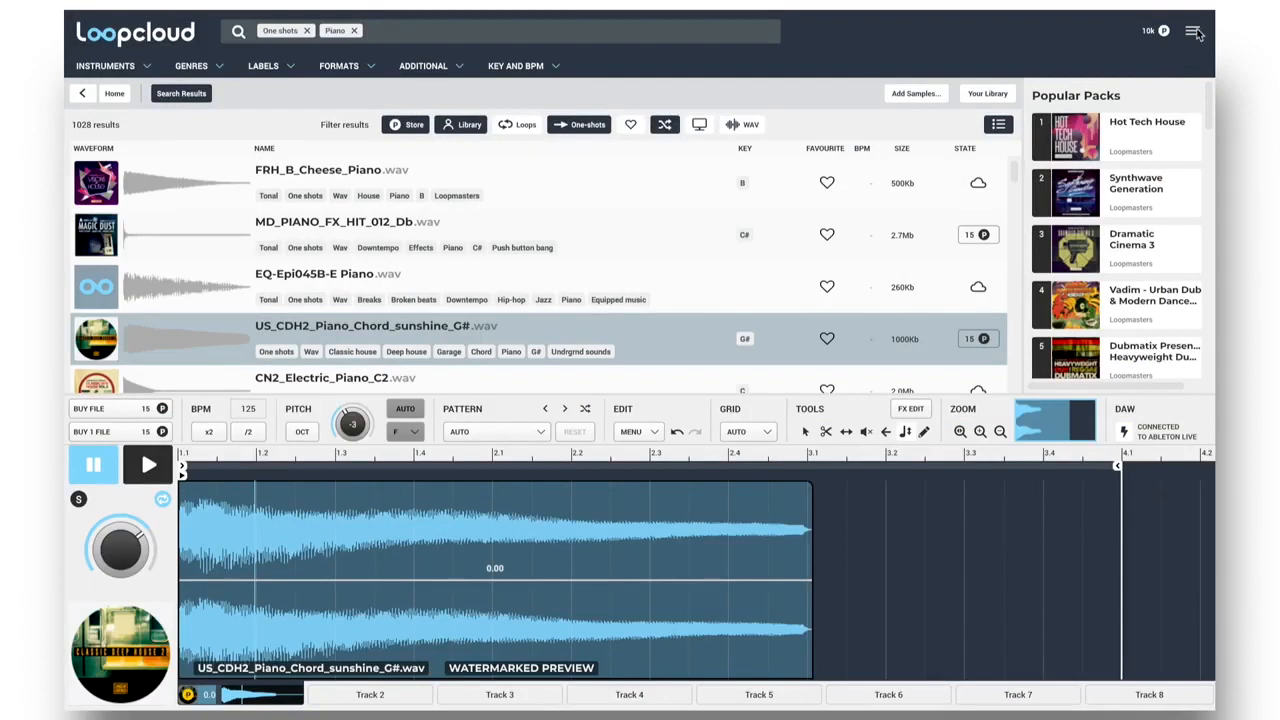
Show the navigation history in Loopcloud and recall CN2_Electric_Piano_C2.wav and FRH_B_Cheese_Piano.wav from it.
{"action": "left_click", "coordinate": [1195, 32]}
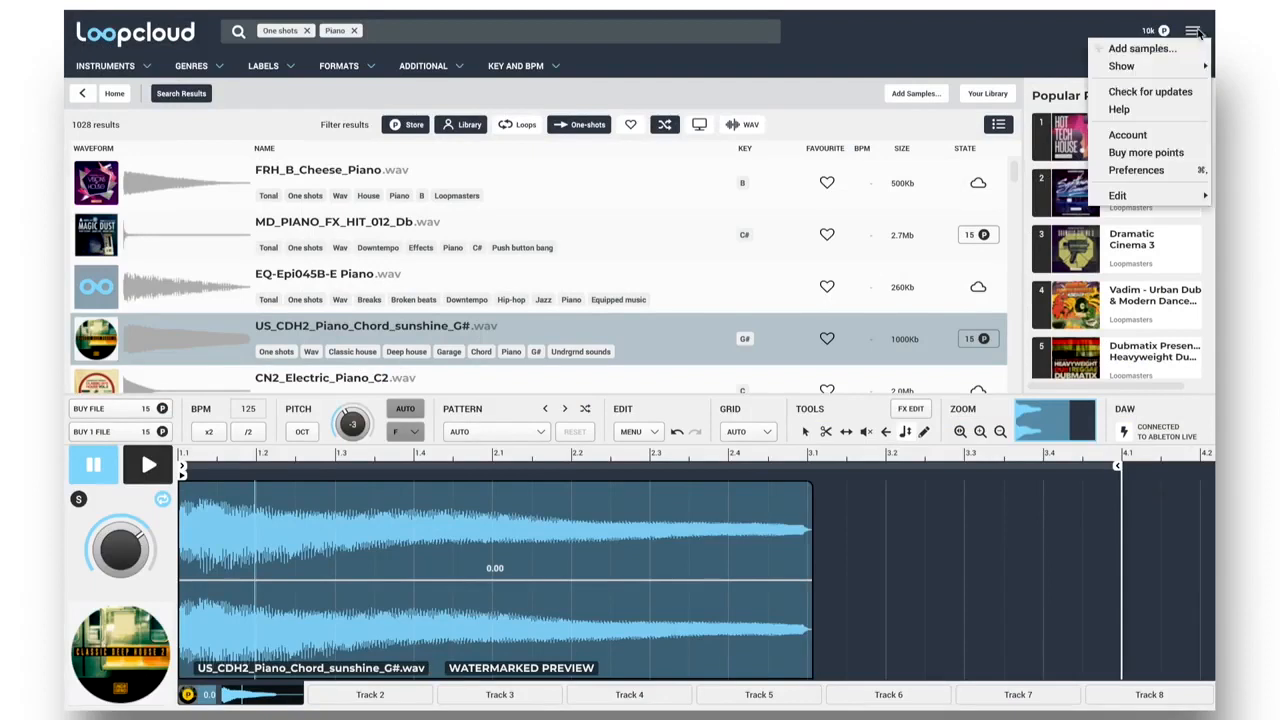
{"action": "mouse_move", "coordinate": [1151, 67]}
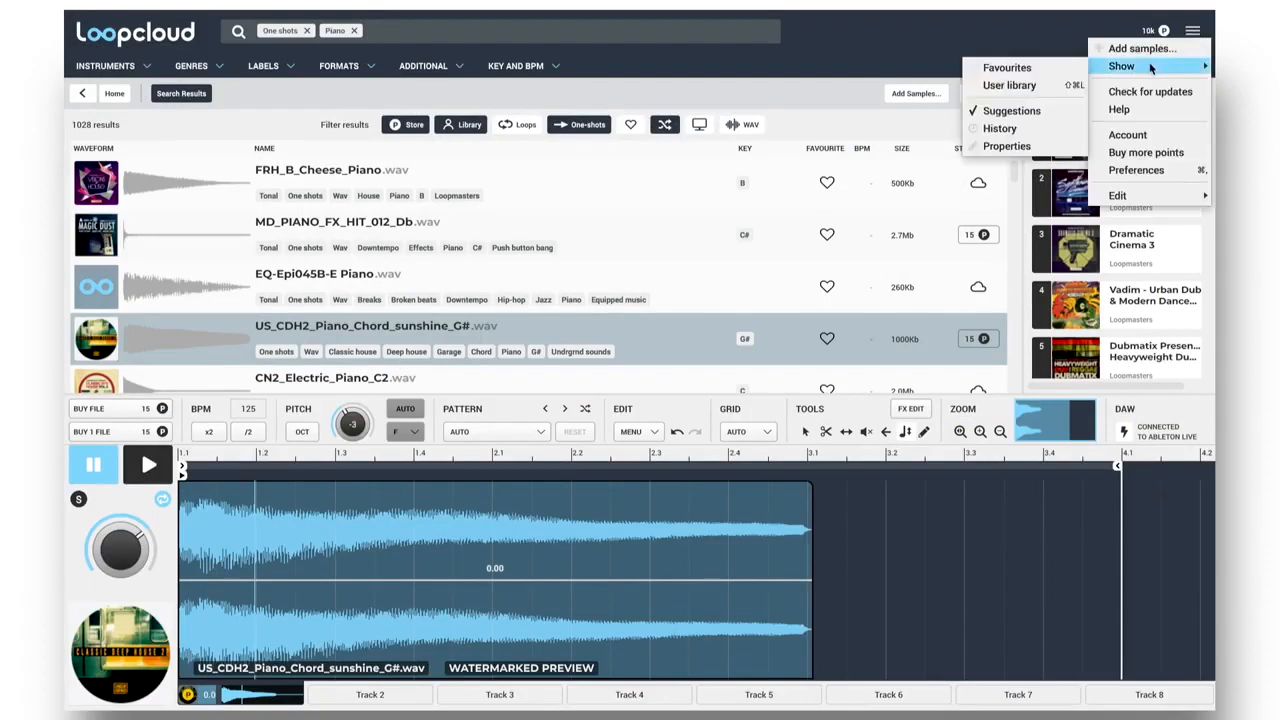
{"action": "left_click", "coordinate": [1000, 130]}
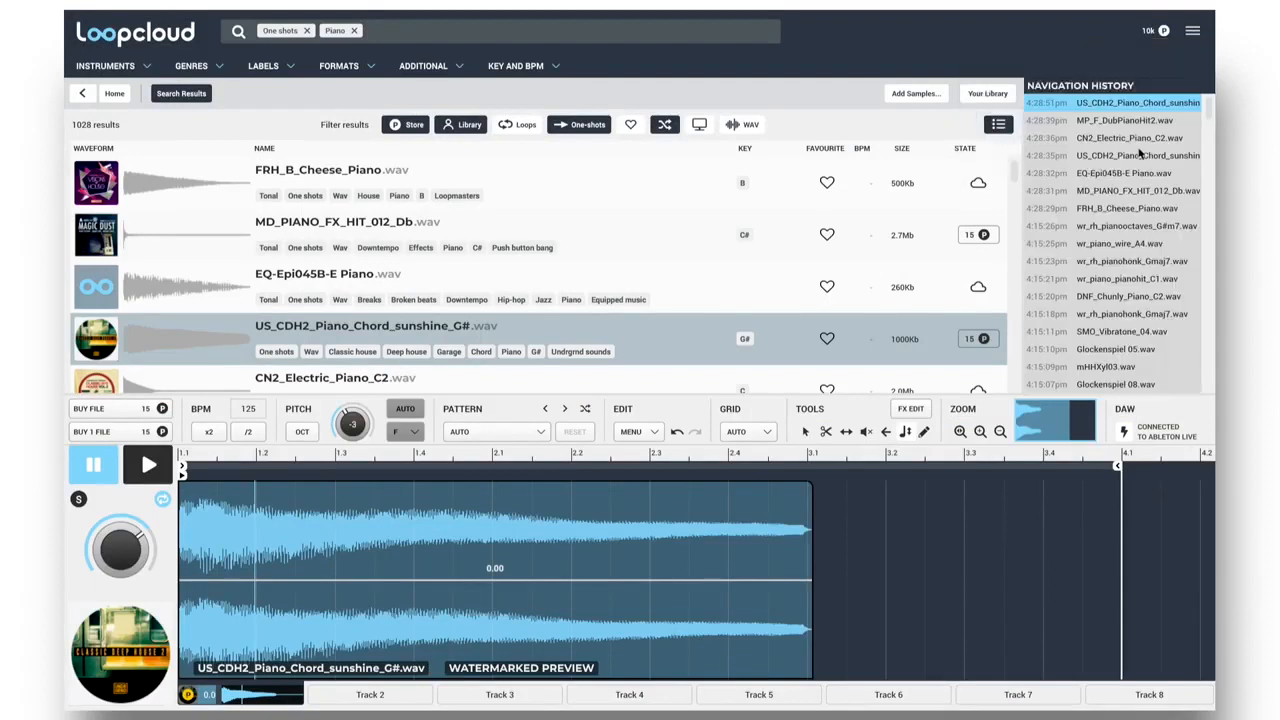
{"action": "left_click", "coordinate": [1111, 140]}
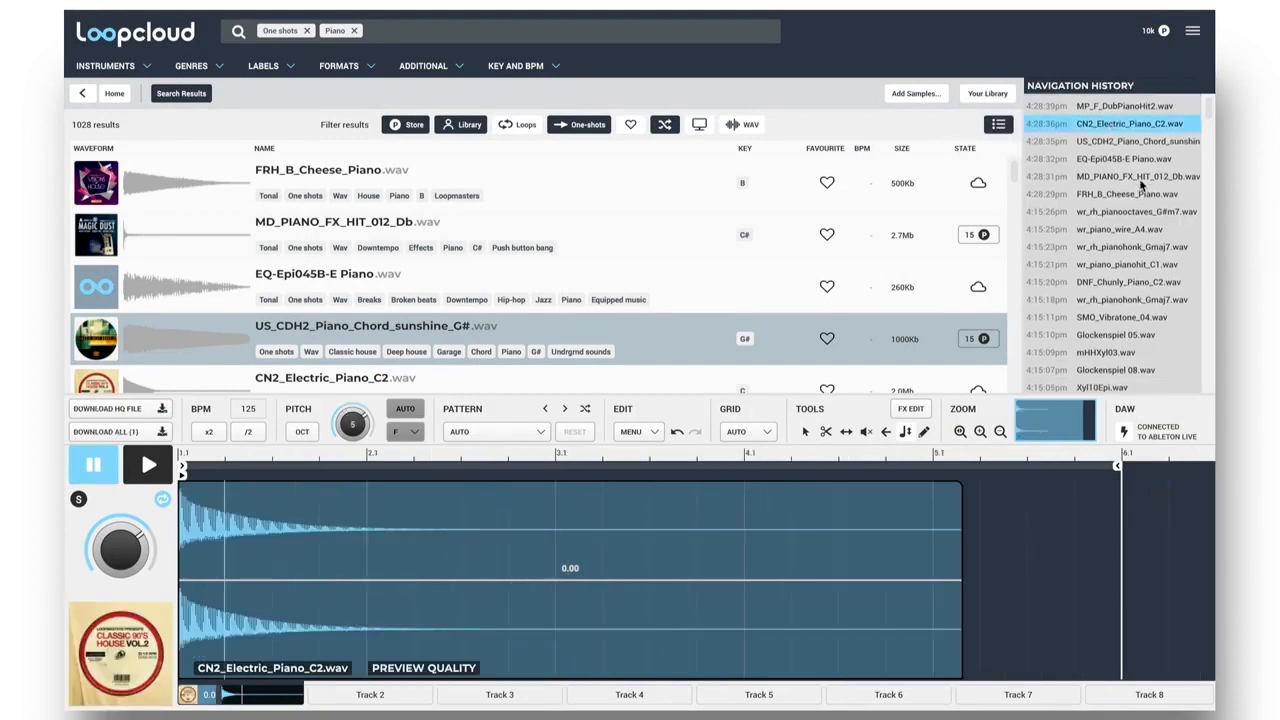
{"action": "left_click", "coordinate": [1117, 196]}
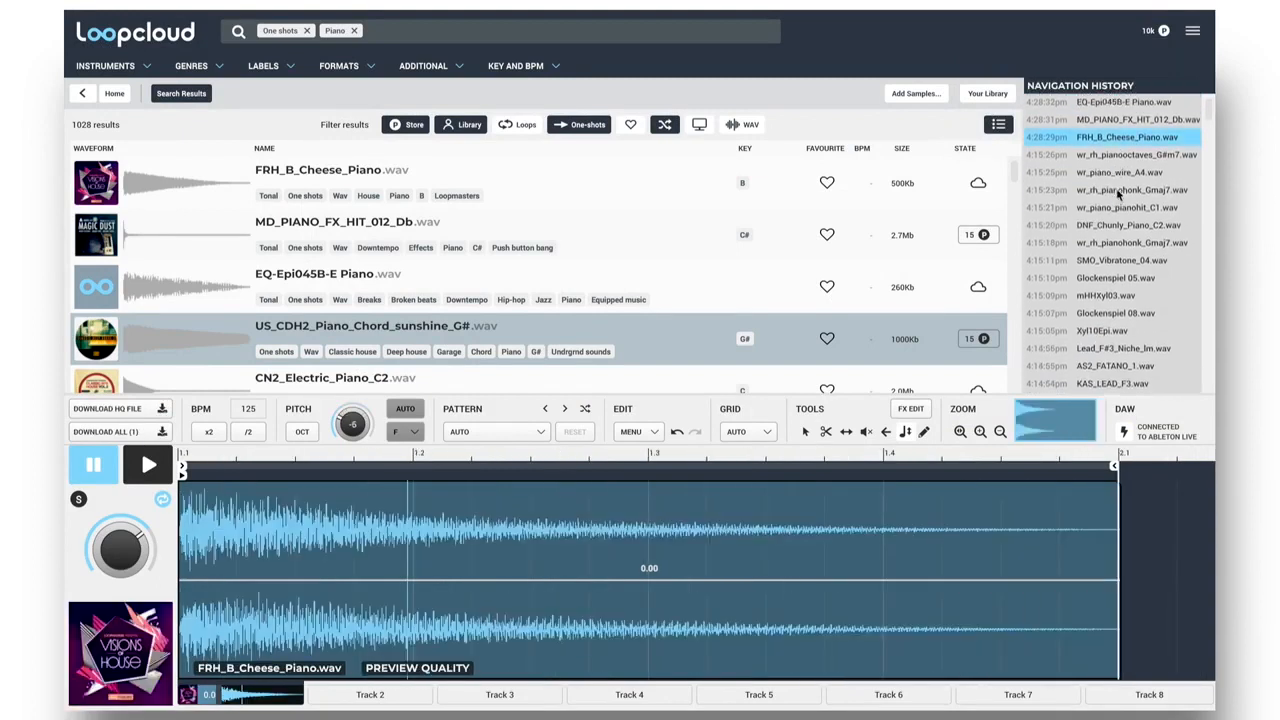
Recall DNF_Chunly_Piano_C2.wav and wr_rh_pianohonk_Gmaj7.wav from the navigation history.
{"action": "left_click", "coordinate": [1122, 204]}
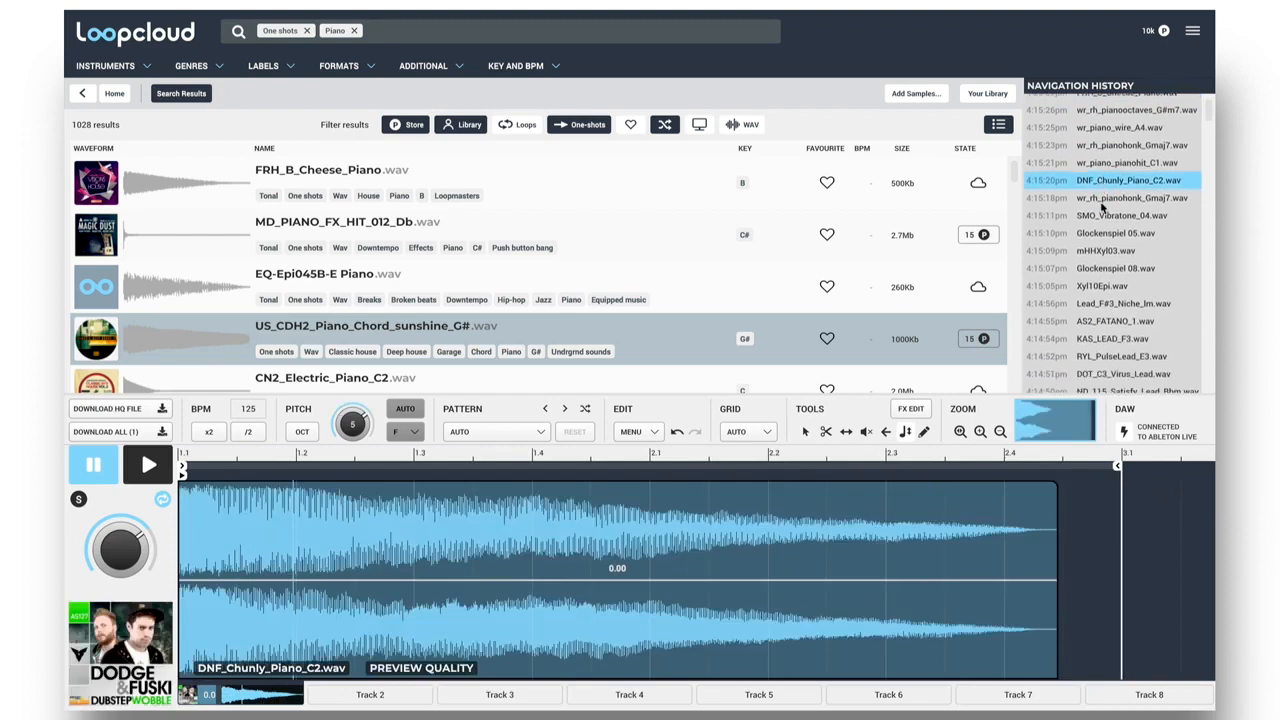
{"action": "left_click", "coordinate": [1103, 205]}
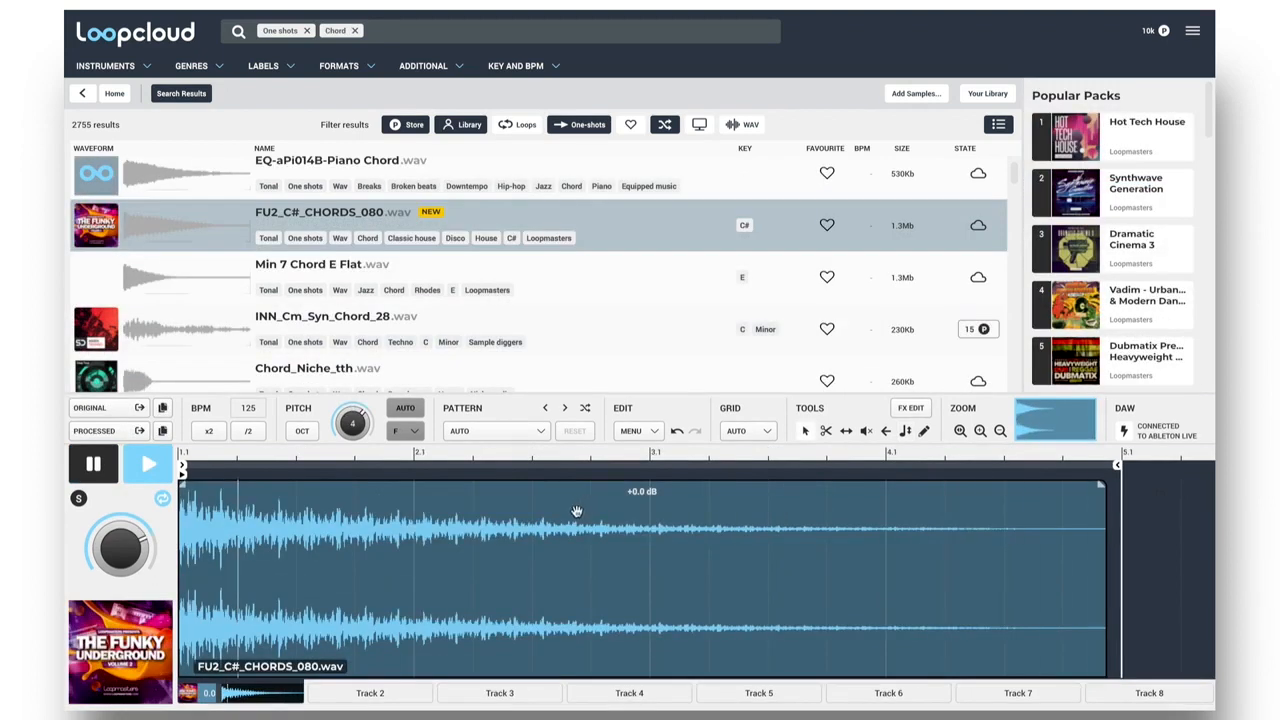
Apply the 1 Bar factory pattern to FU2_C#_CHORDS_080.wav and delete the resulting full-bar audio segment.
{"action": "left_click", "coordinate": [537, 435]}
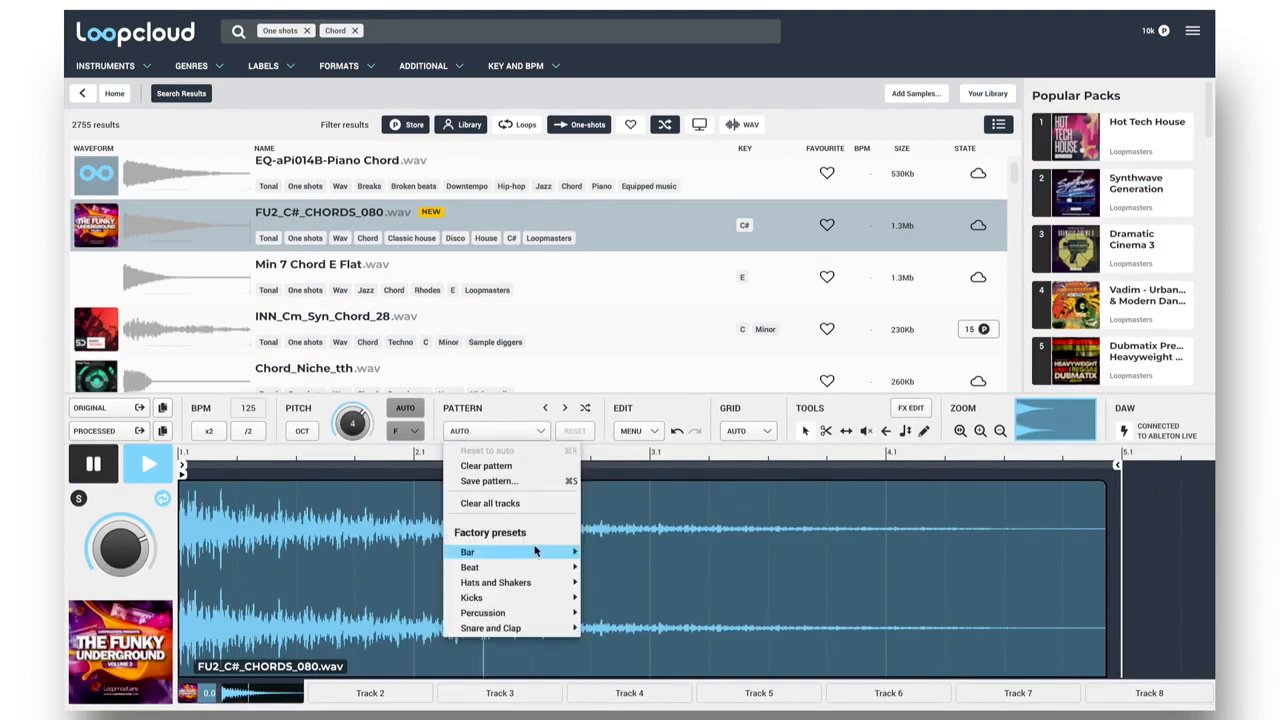
{"action": "mouse_move", "coordinate": [574, 551]}
{"action": "left_click", "coordinate": [610, 506]}
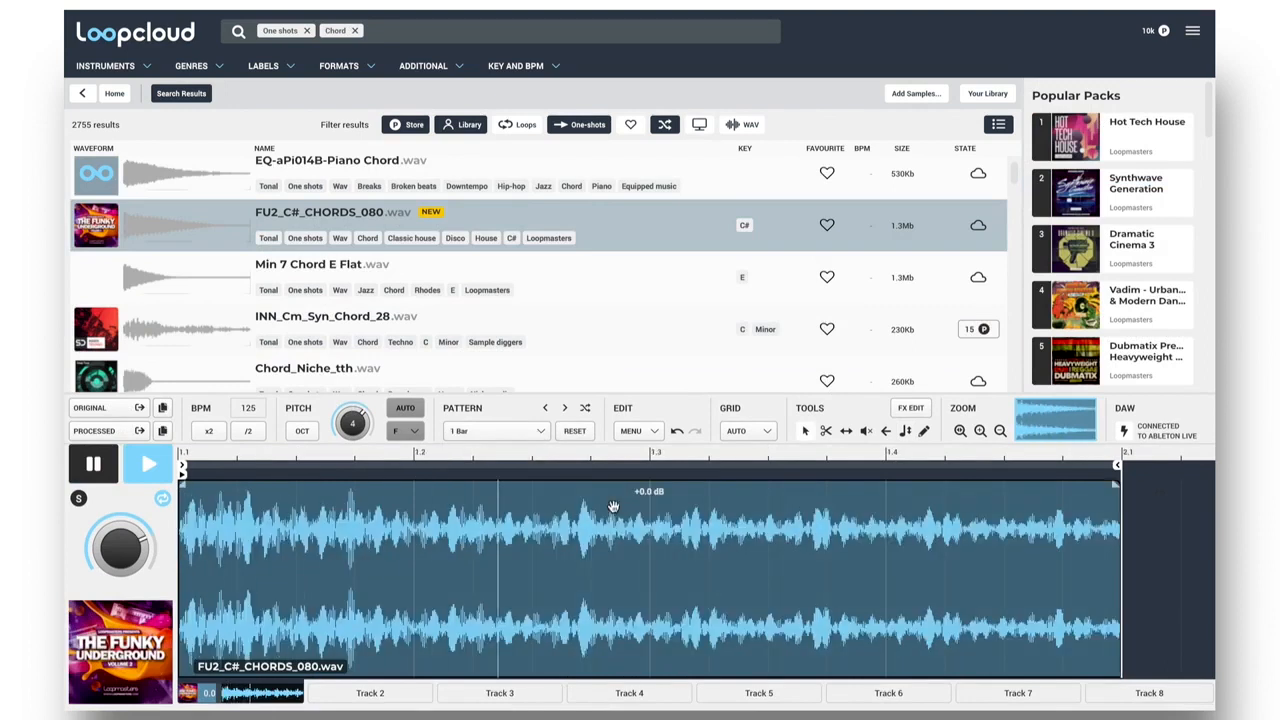
{"action": "left_click", "coordinate": [585, 507]}
{"action": "key", "text": "Delete"}
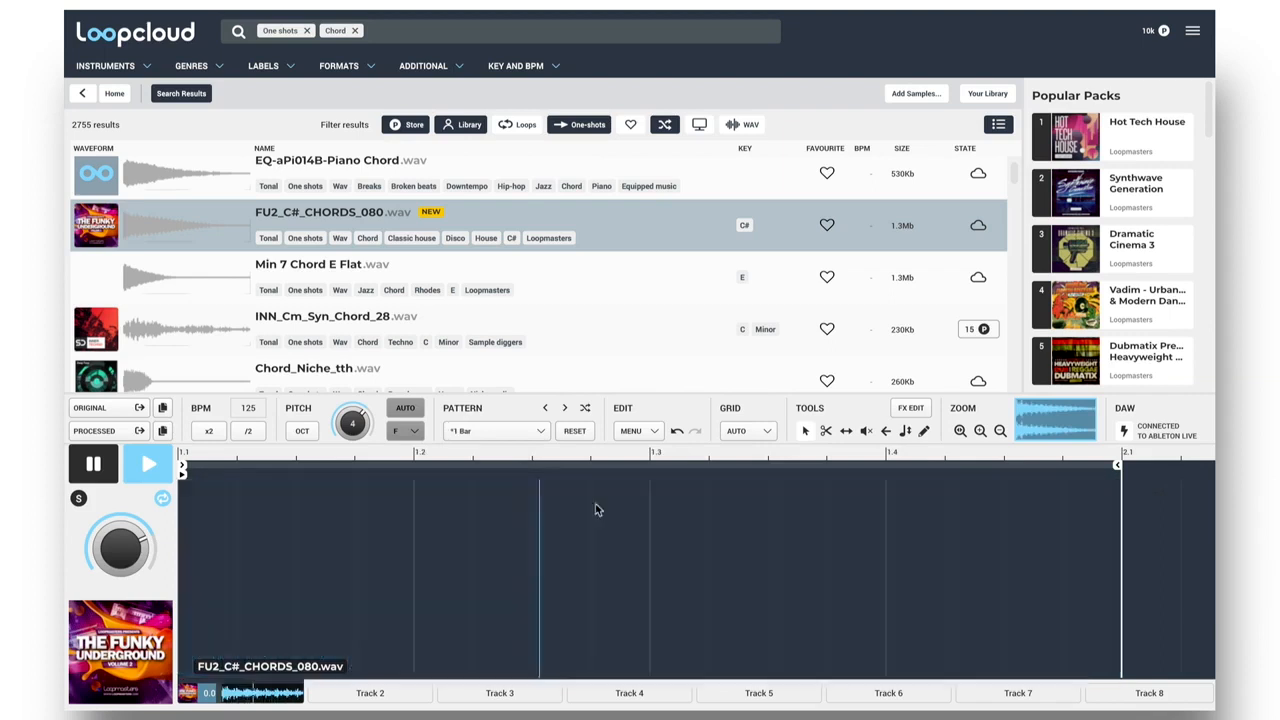
Draw five one-sixteenth chord stabs in the empty bar, on sixteenths 1, 4, 7, 11 and 14.
{"action": "left_click", "coordinate": [924, 432]}
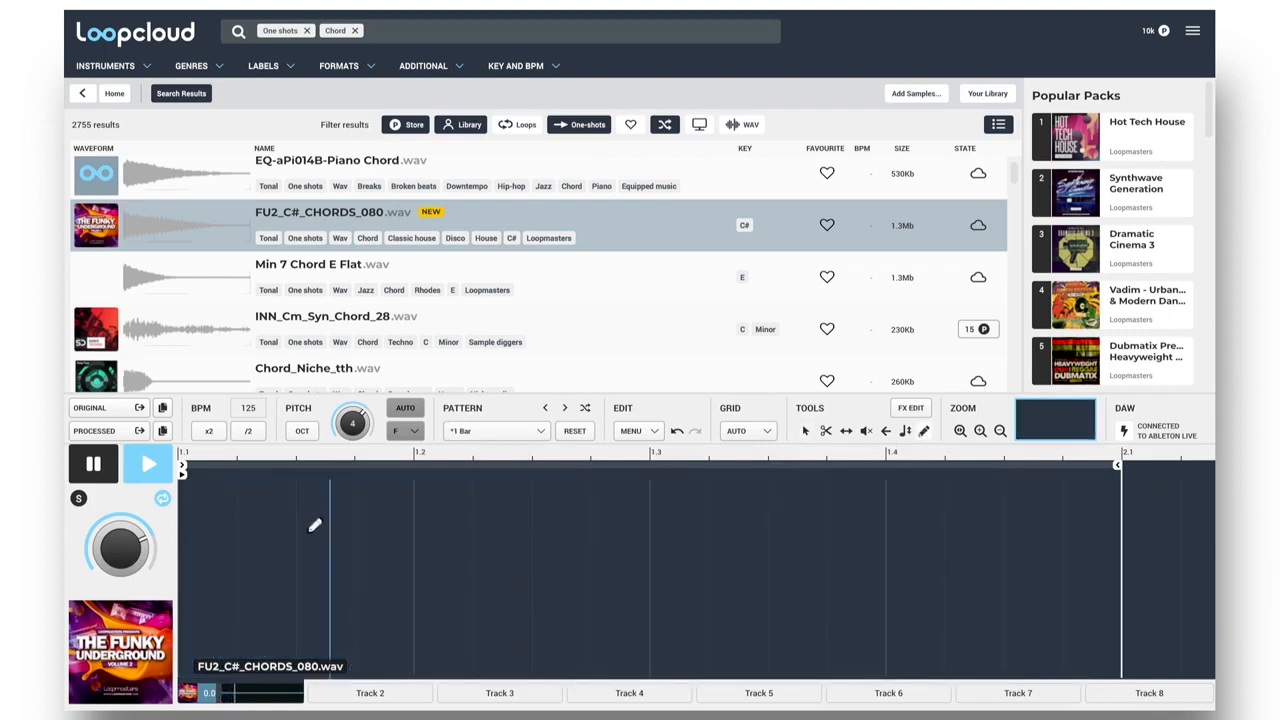
{"action": "left_click", "coordinate": [214, 534]}
{"action": "left_click", "coordinate": [377, 534]}
{"action": "left_click", "coordinate": [556, 528]}
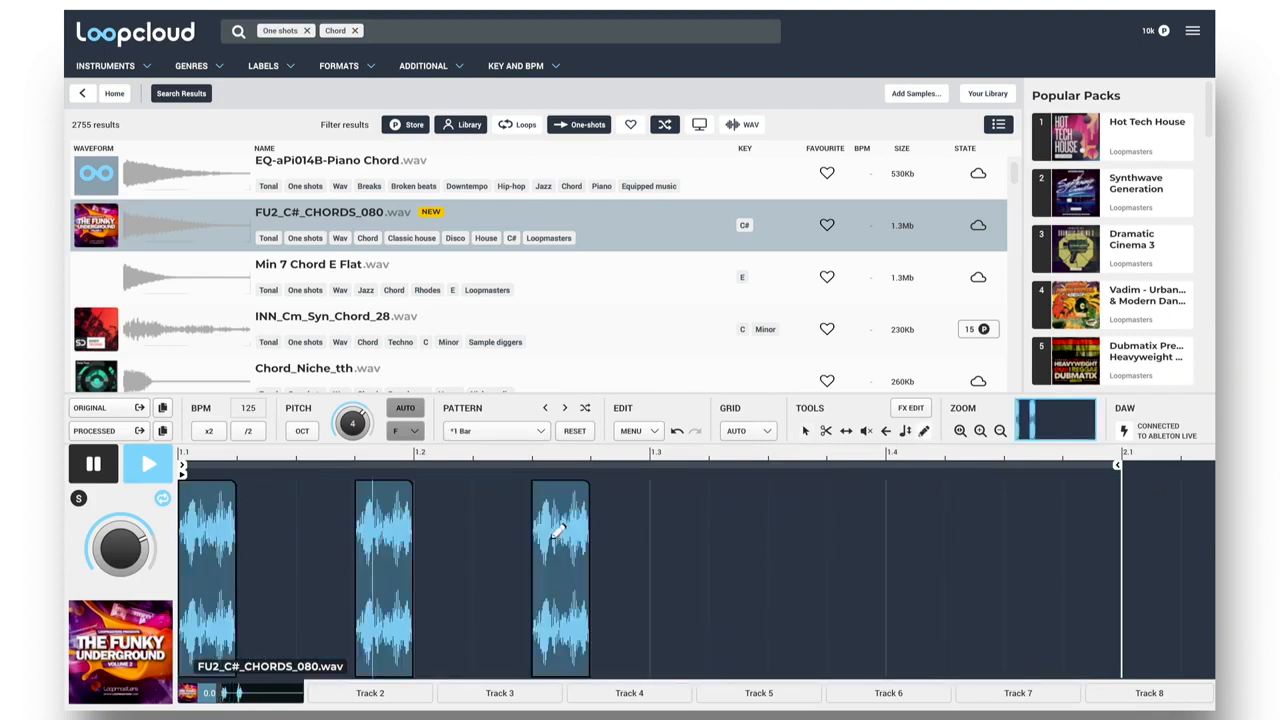
{"action": "left_click", "coordinate": [811, 521]}
{"action": "left_click", "coordinate": [997, 514]}
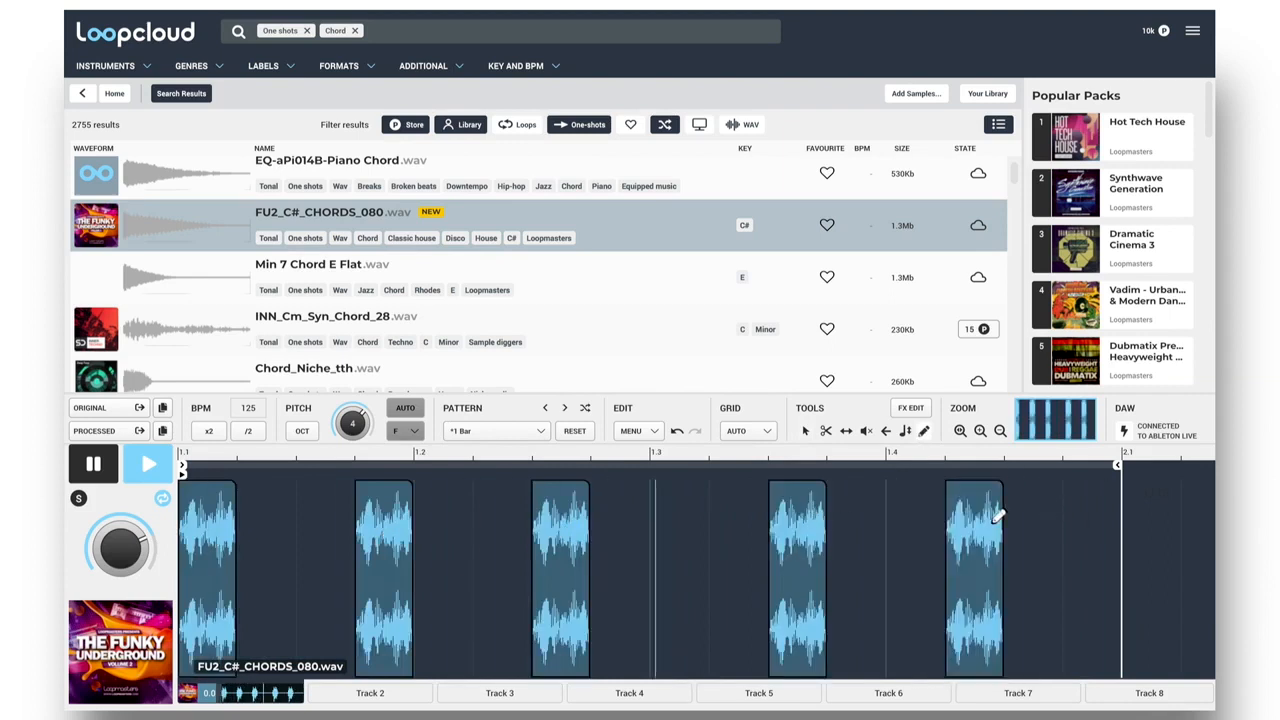
Show the effects rack, add the default Delay effect and set its timing mode to Sync.
{"action": "left_click", "coordinate": [916, 413]}
{"action": "left_click", "coordinate": [1200, 366]}
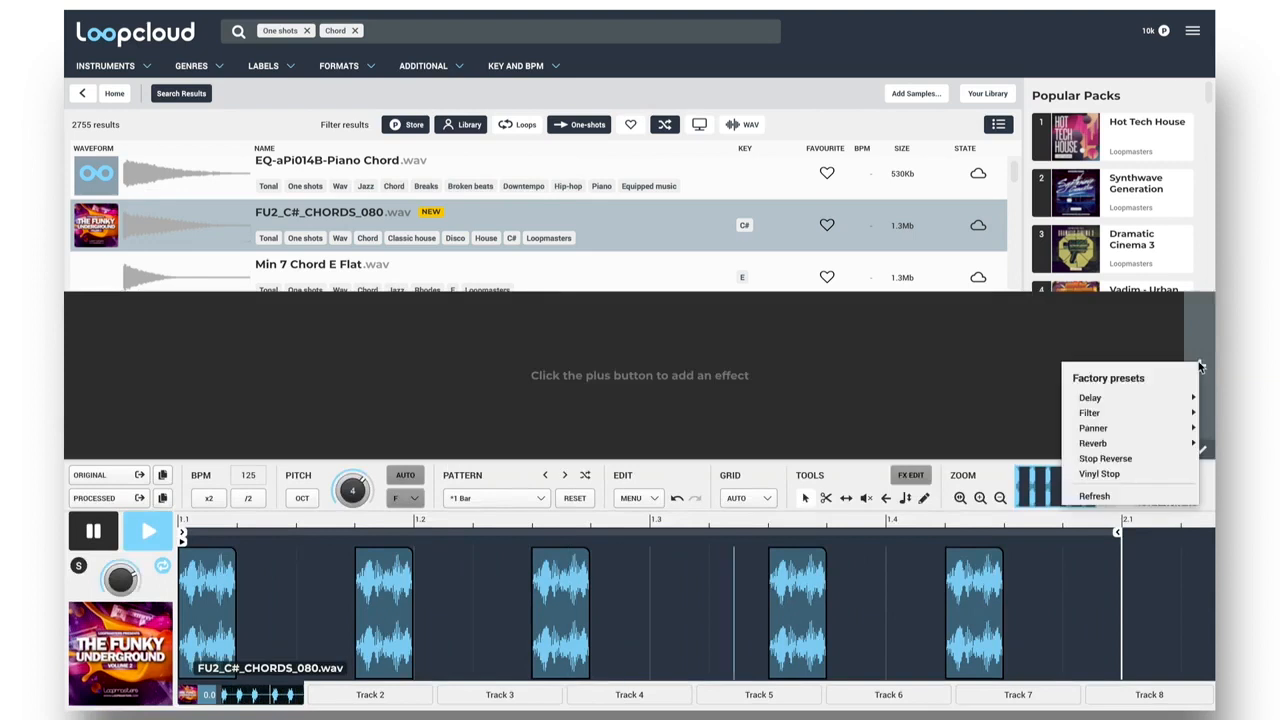
{"action": "mouse_move", "coordinate": [1097, 400]}
{"action": "left_click", "coordinate": [1025, 371]}
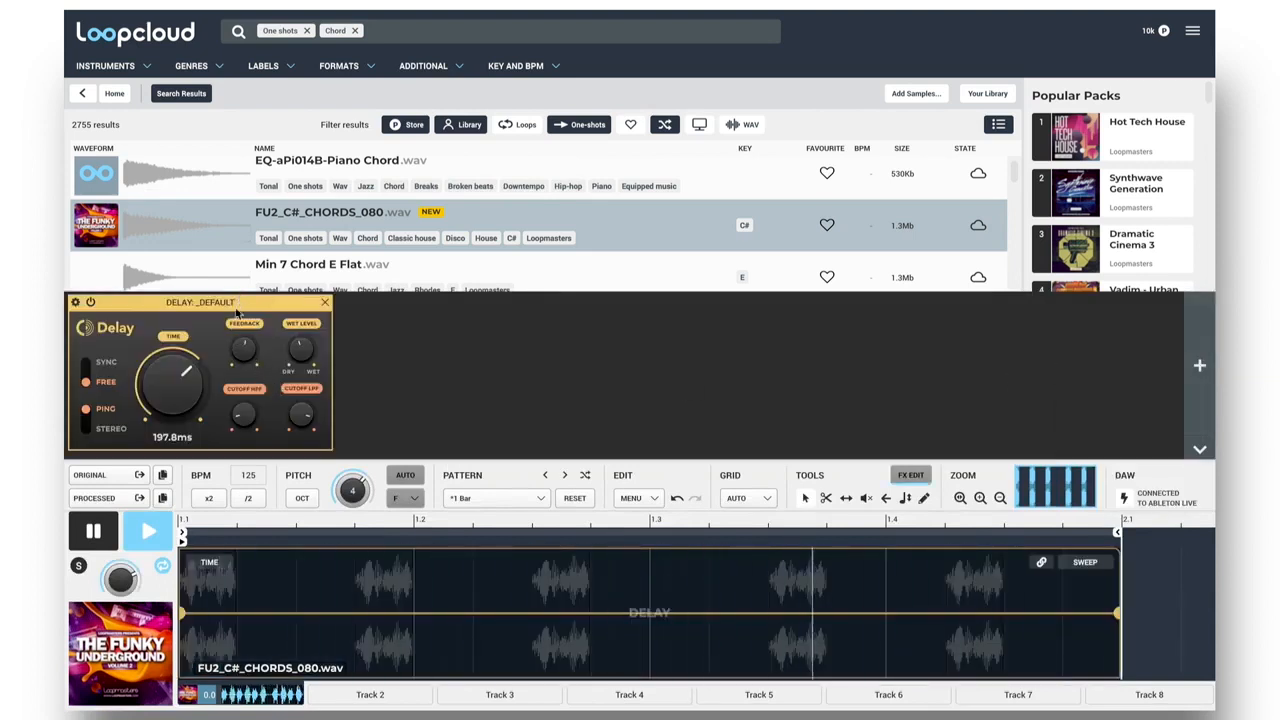
{"action": "left_click", "coordinate": [92, 366]}
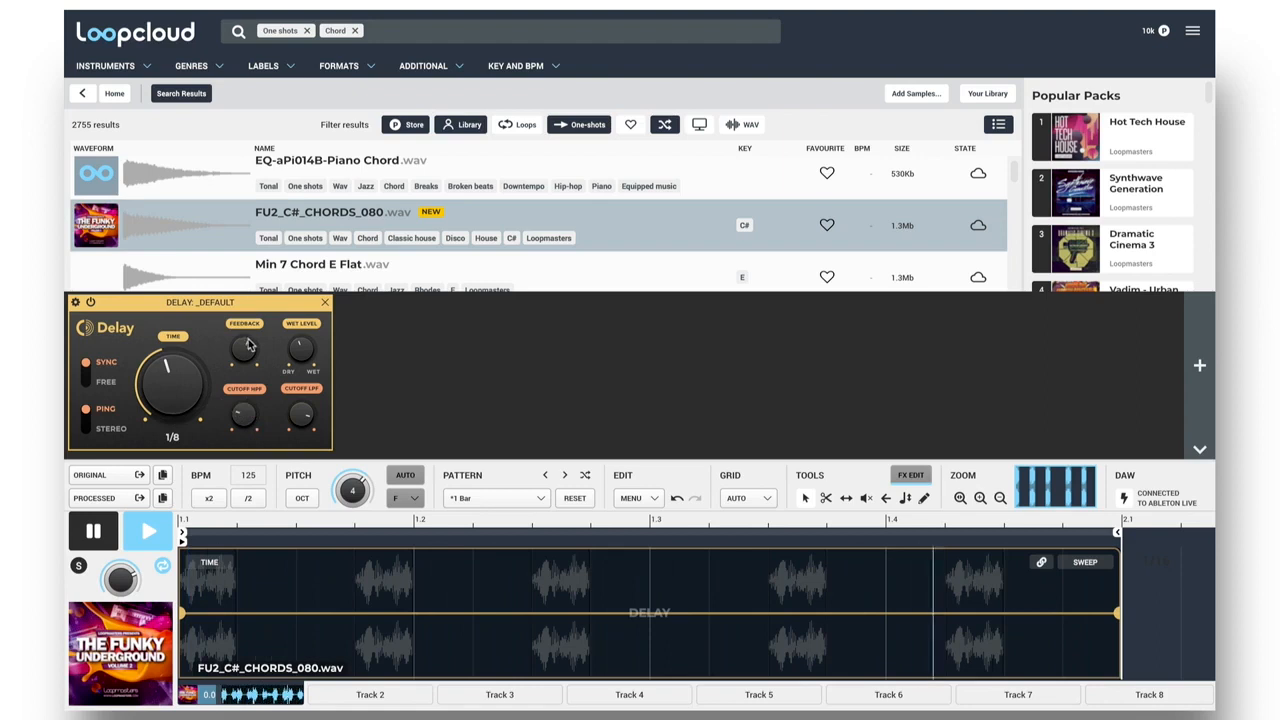
Add the default Reverb 1 effect after the Delay in the effects rack.
{"action": "left_click", "coordinate": [1203, 367]}
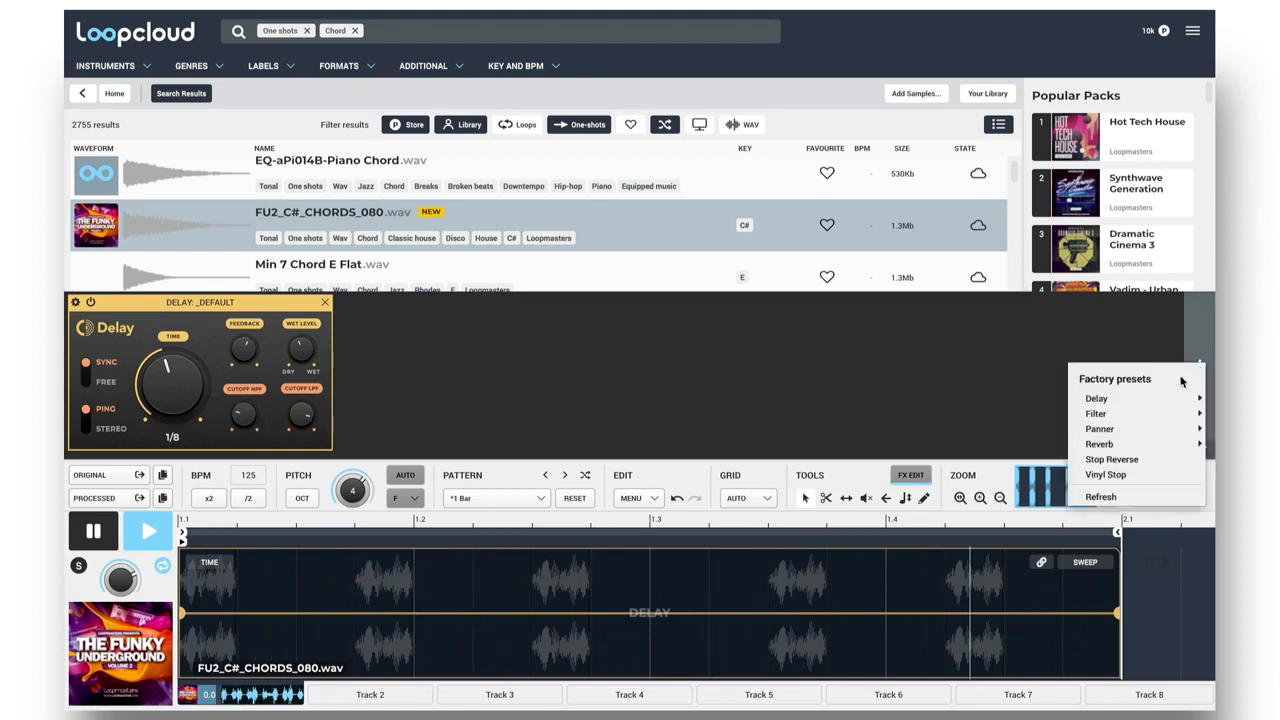
{"action": "mouse_move", "coordinate": [1100, 443]}
{"action": "left_click", "coordinate": [1030, 446]}
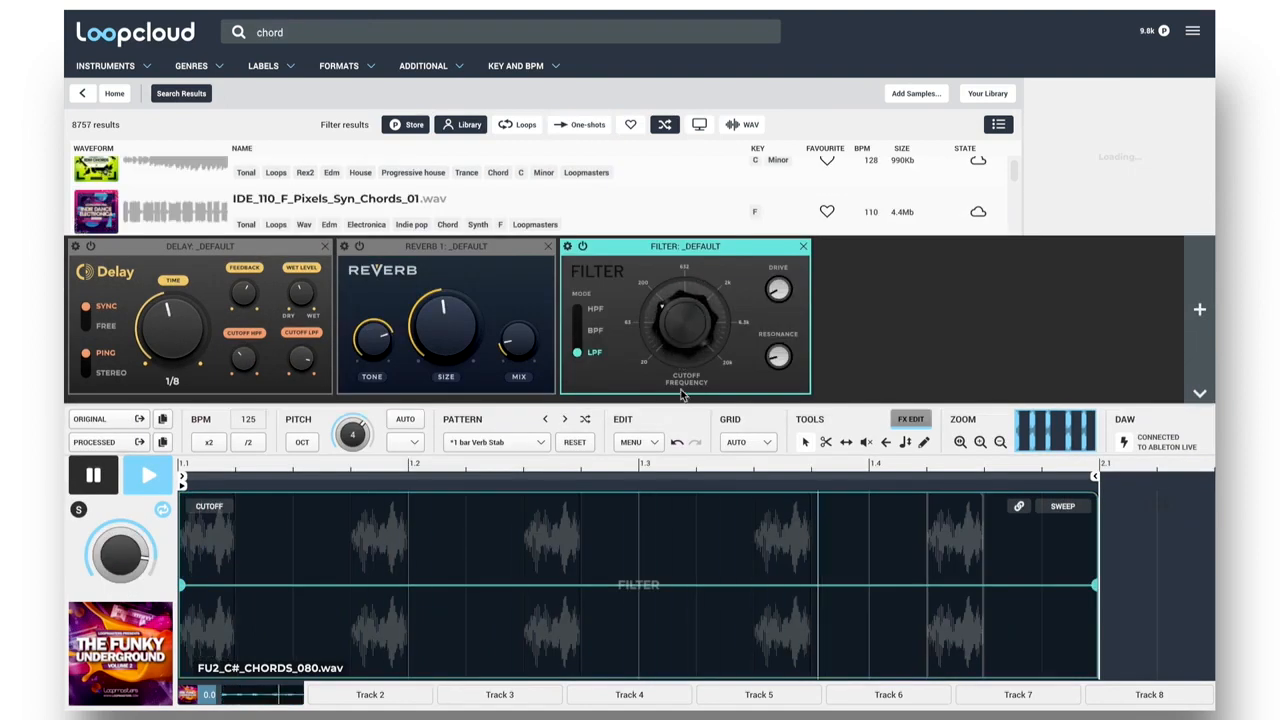
Split the filter cutoff automation at beat 1.3 and midway to 1.4, sweeping down from a raised start and up to a raised end.
{"action": "left_click", "coordinate": [632, 600]}
{"action": "left_click_drag", "start_coordinate": [217, 587], "coordinate": [217, 500]}
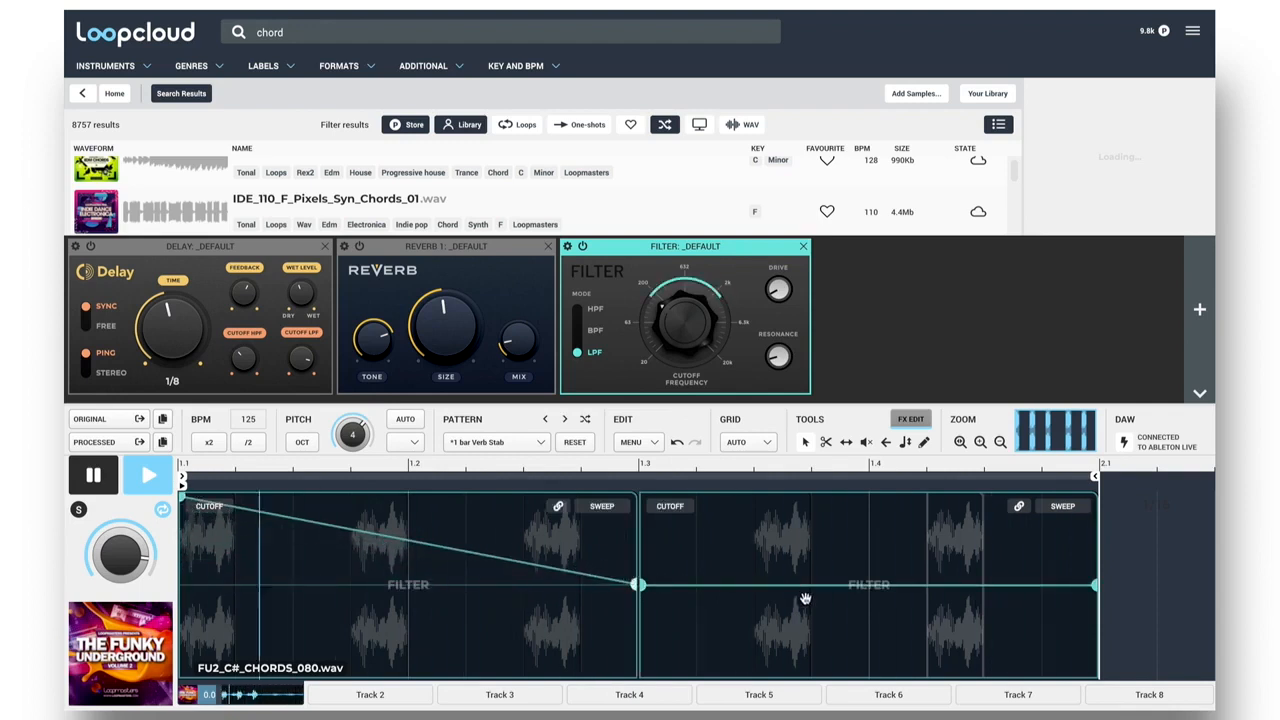
{"action": "left_click", "coordinate": [751, 605]}
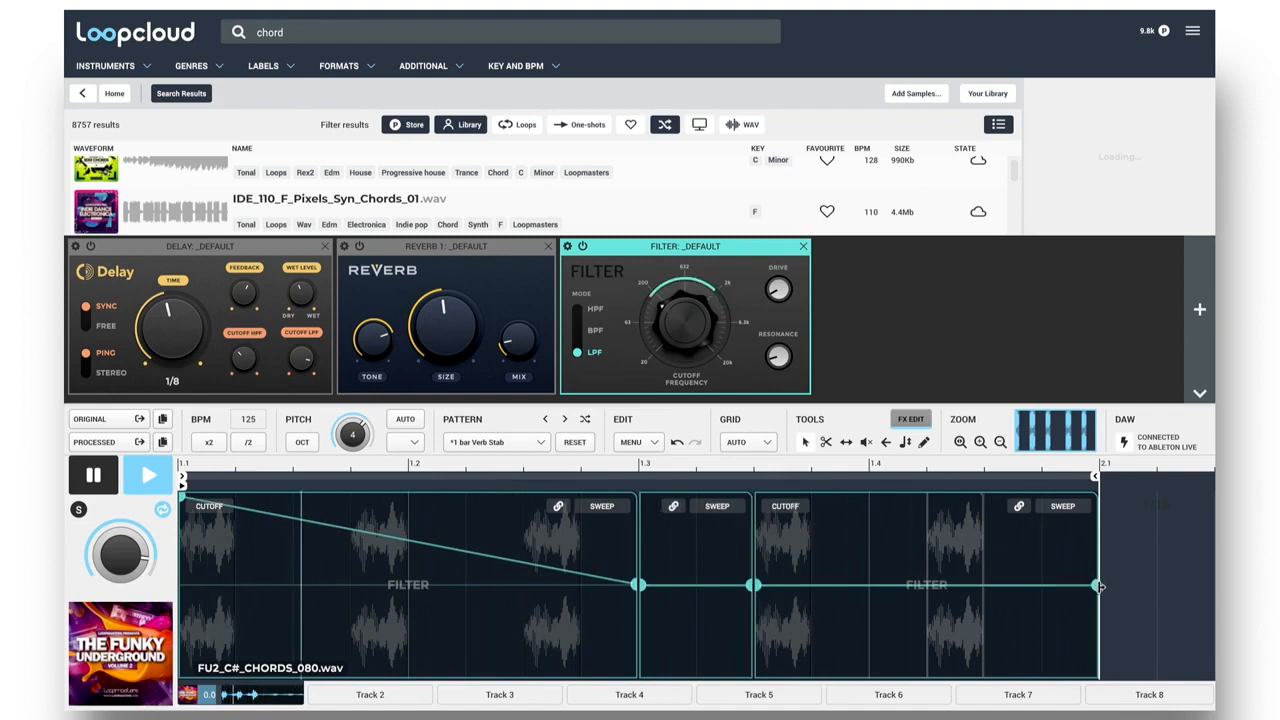
{"action": "left_click_drag", "start_coordinate": [1093, 586], "coordinate": [1093, 506]}
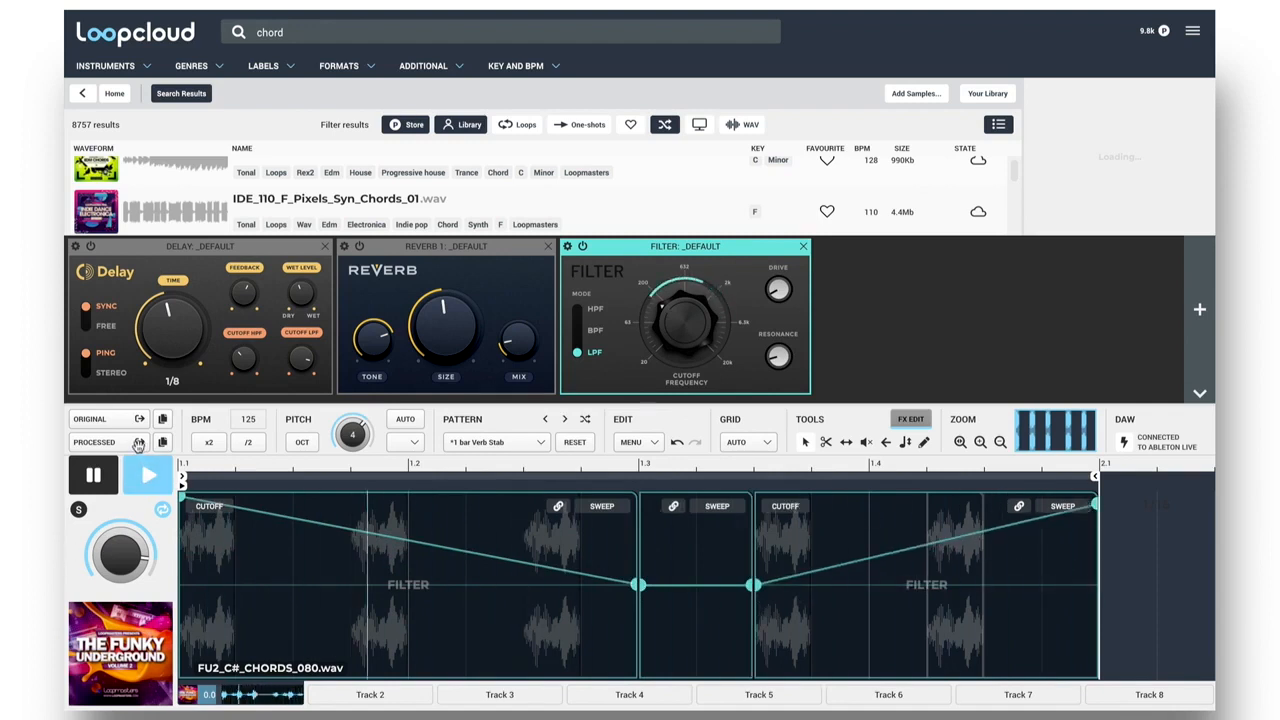
Place and launch the processed chord loop in the first slot of Ableton Live's track 8, and briefly solo that track.
{"action": "key", "text": "space"}
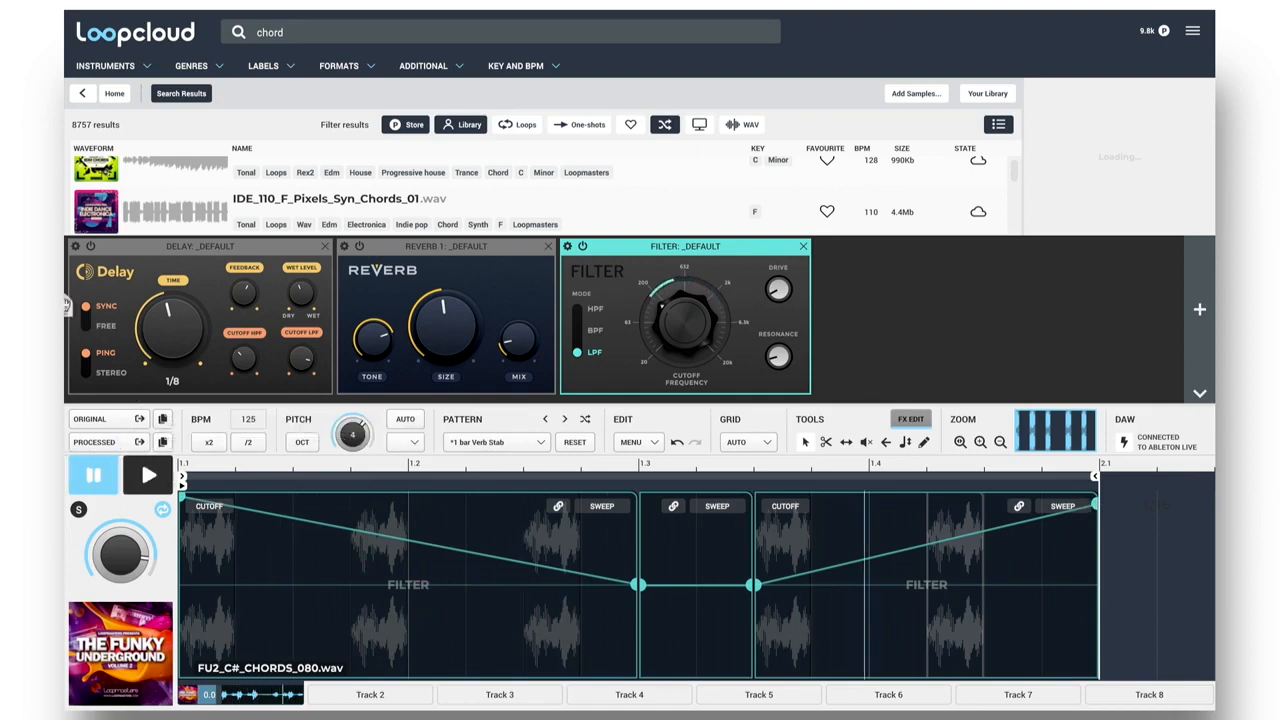
{"action": "left_click_drag", "start_coordinate": [65, 305], "coordinate": [848, 65]}
{"action": "left_click", "coordinate": [846, 63]}
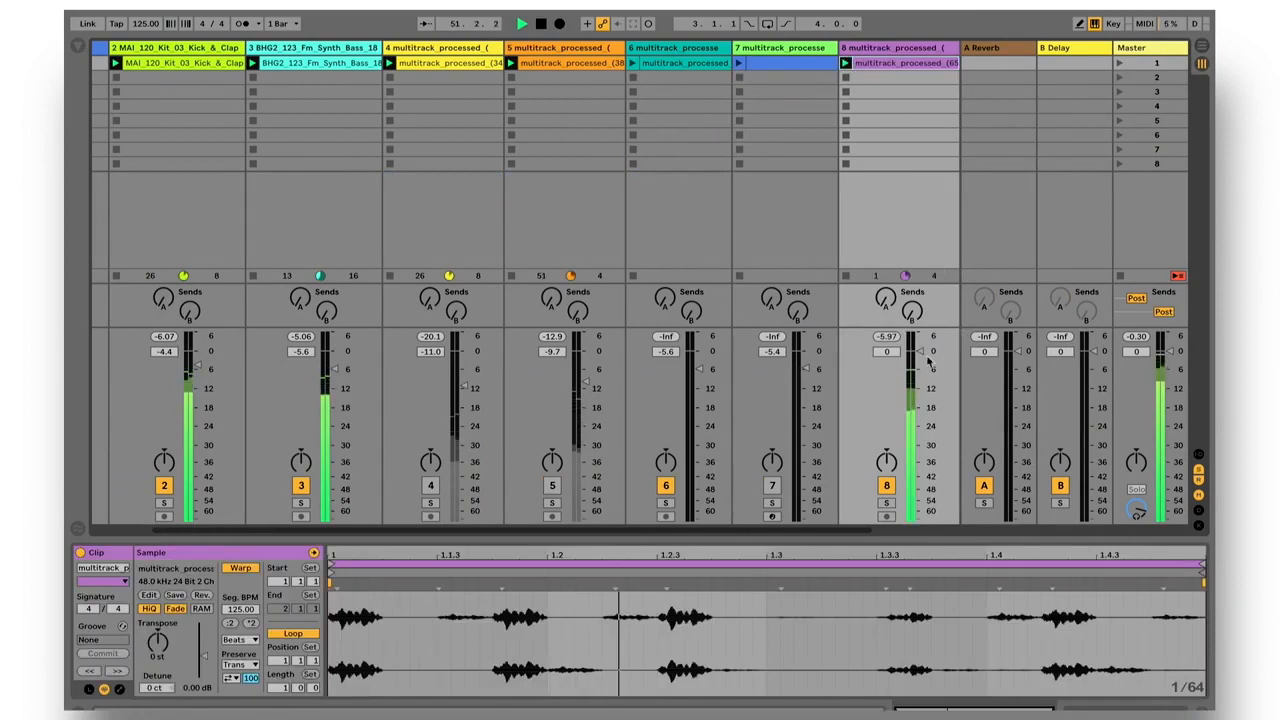
{"action": "left_click", "coordinate": [886, 502]}
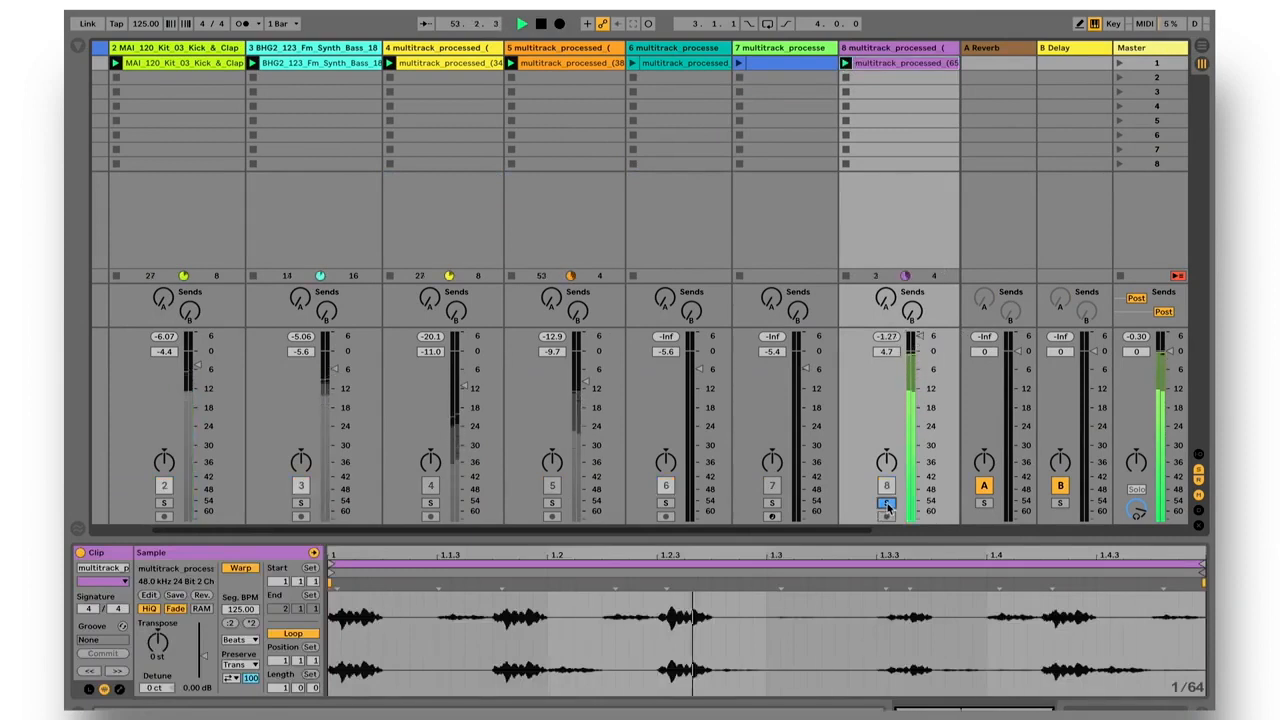
{"action": "left_click", "coordinate": [886, 503]}
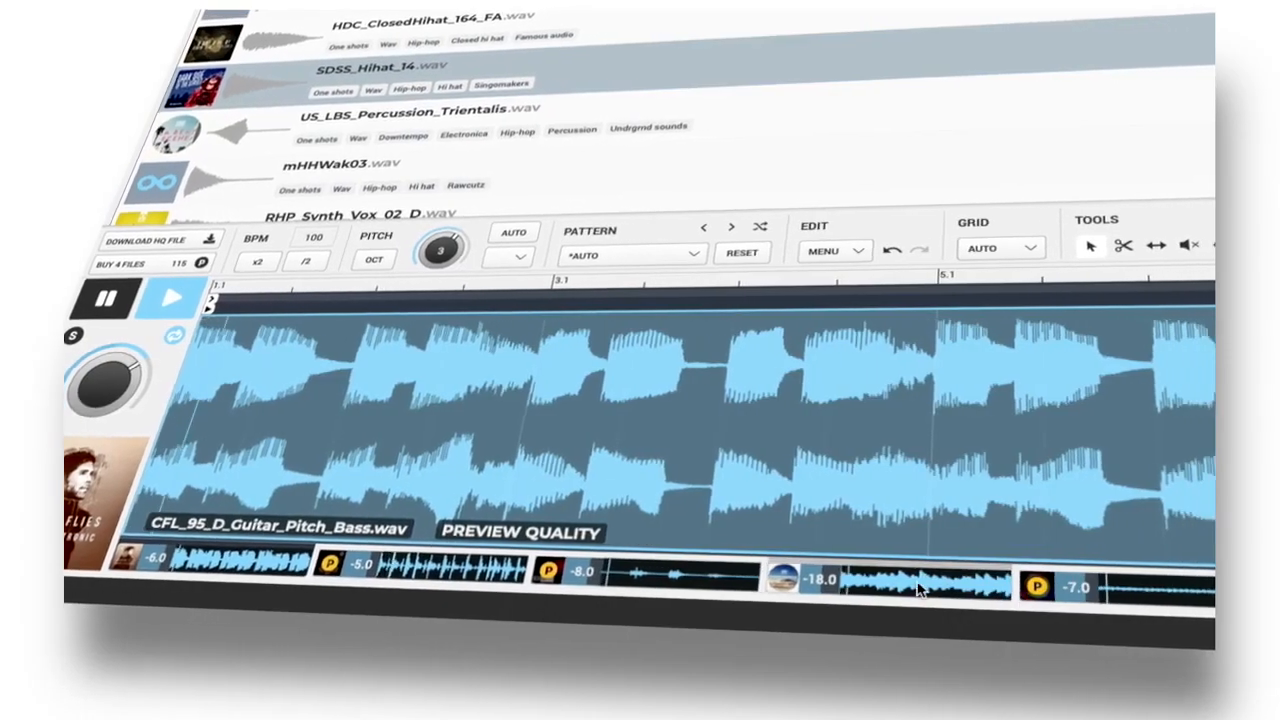
Select the fourth track of the multitrack session in Loopcloud.
{"action": "left_click", "coordinate": [920, 590]}
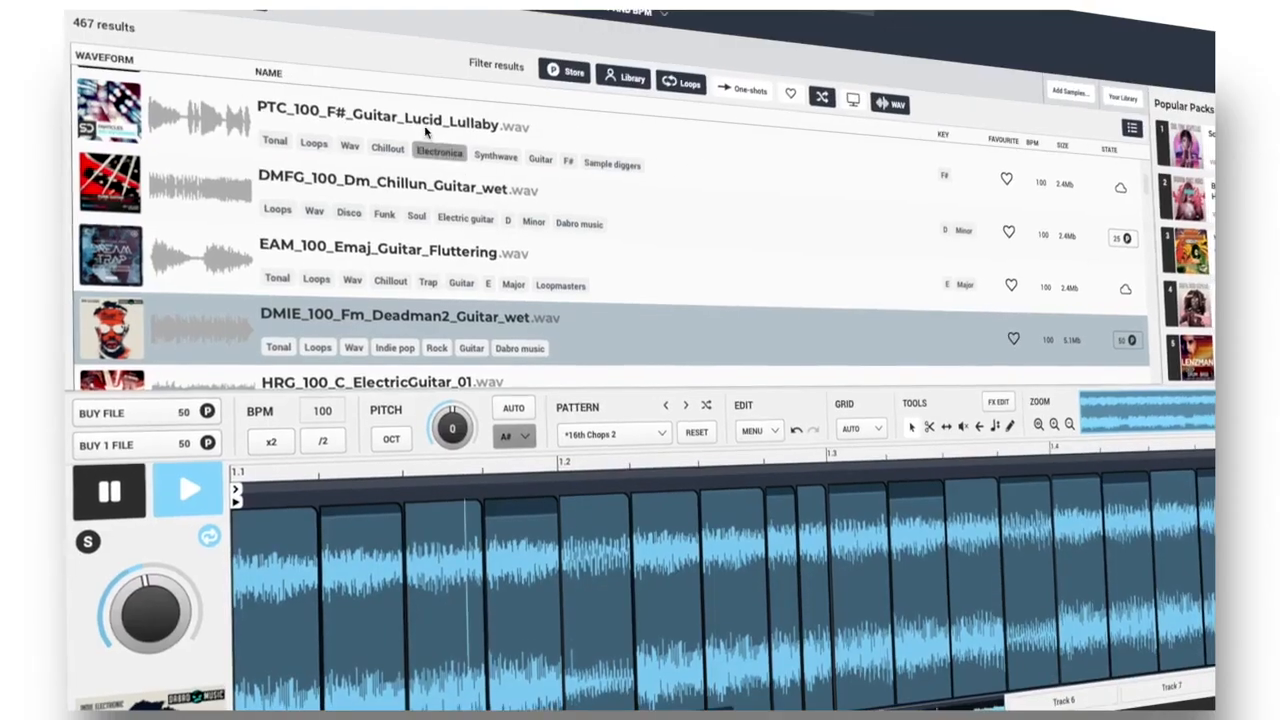
Audition PTC_100_F#_Guitar_Lucid_Lullaby.wav, load EAM_100_Emaj_Guitar_Fluttering.wav in its place and set the pitch to -3.
{"action": "left_click", "coordinate": [425, 130]}
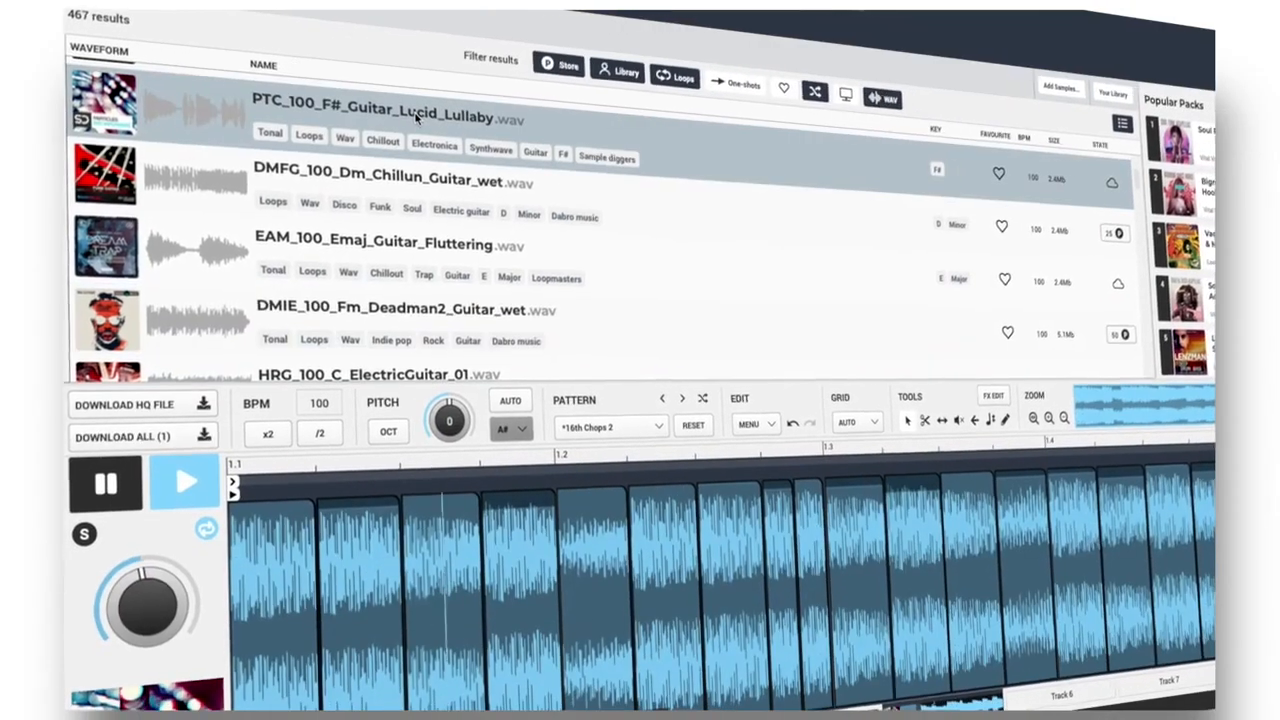
{"action": "left_click", "coordinate": [430, 243]}
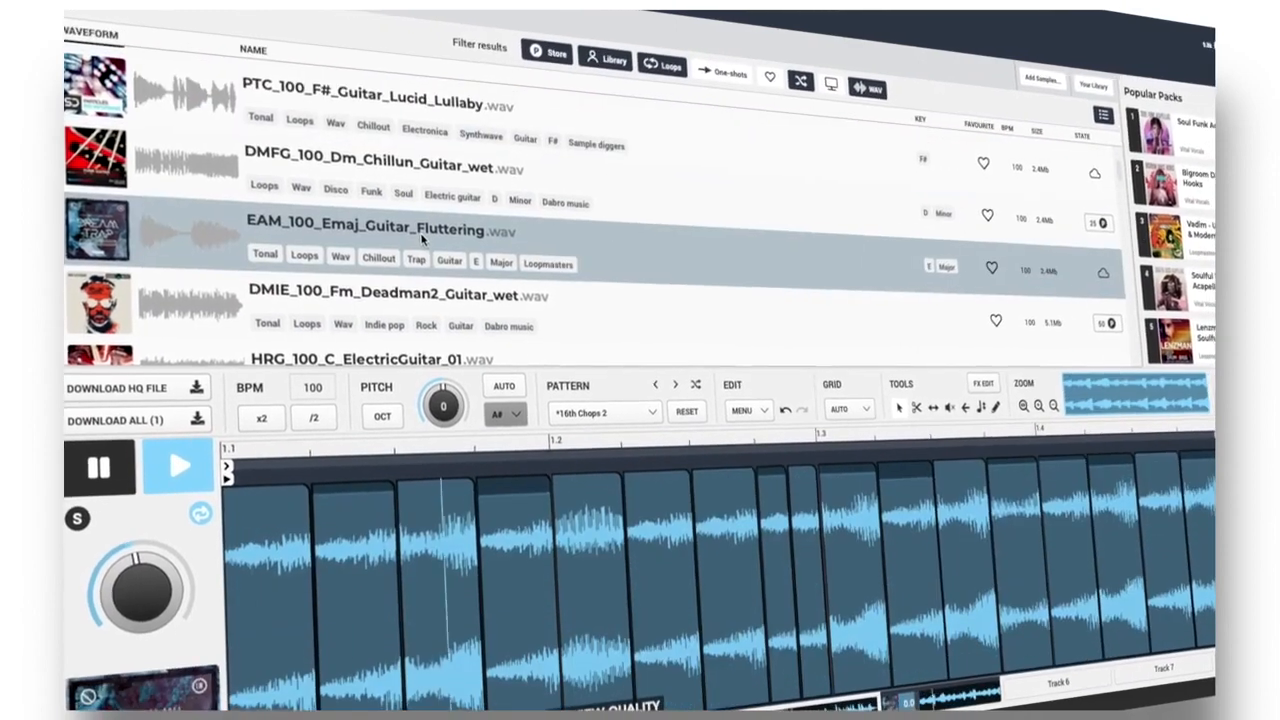
{"action": "left_click_drag", "start_coordinate": [437, 391], "coordinate": [433, 408]}
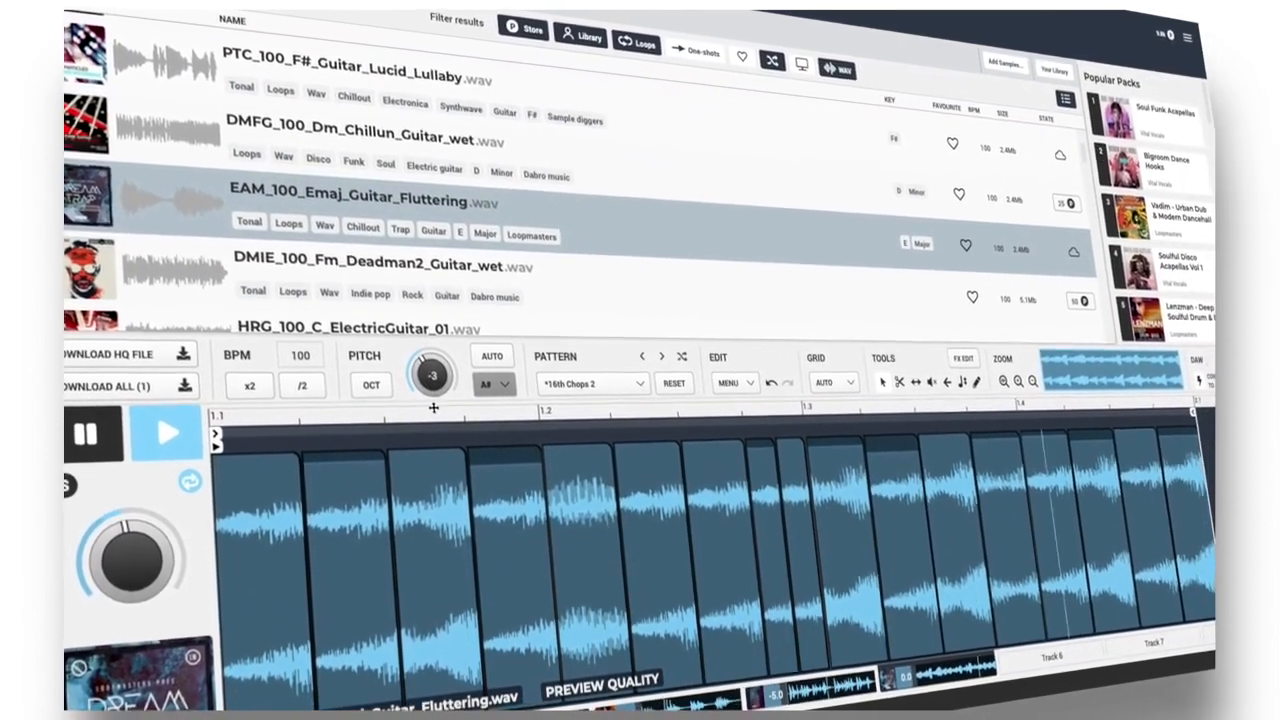
{"action": "mouse_move", "coordinate": [709, 486]}
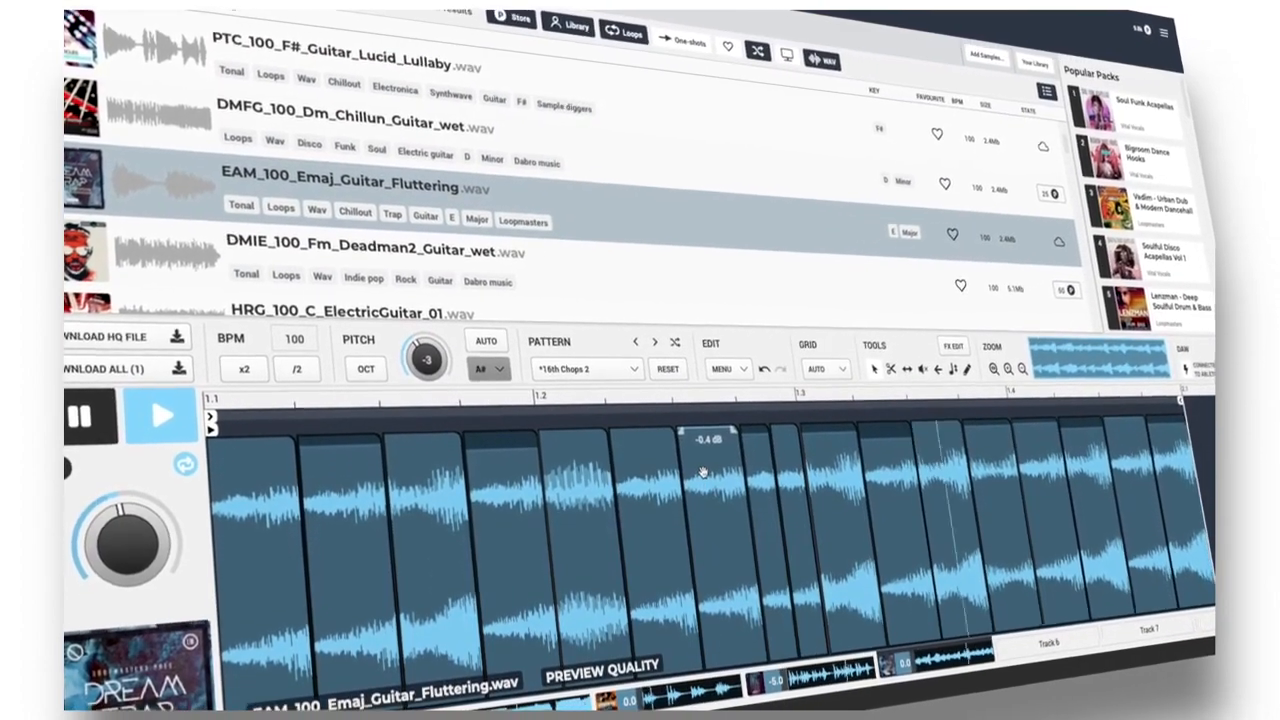